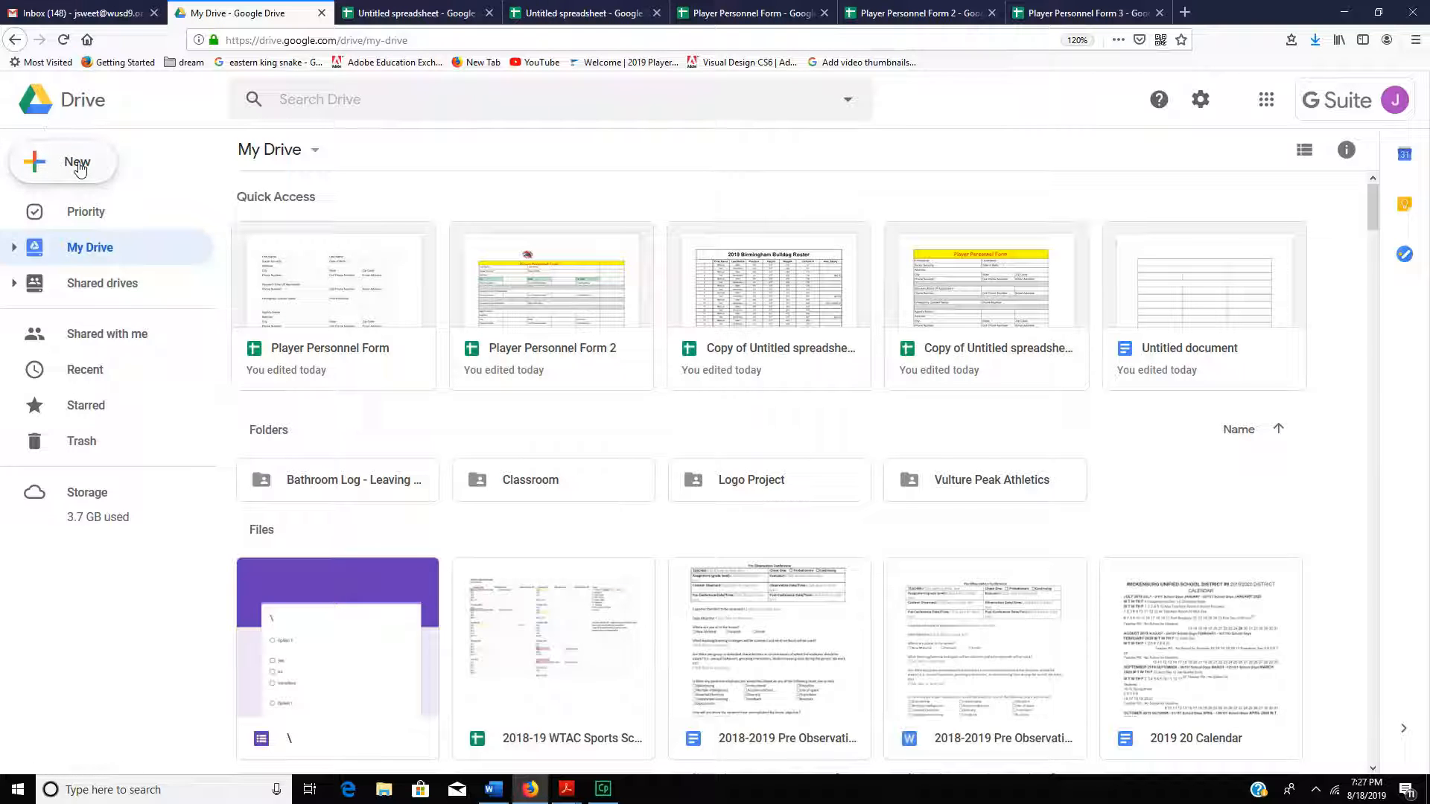
Open Google Sheets from Drive and create a new blank spreadsheet
left_click(78, 165)
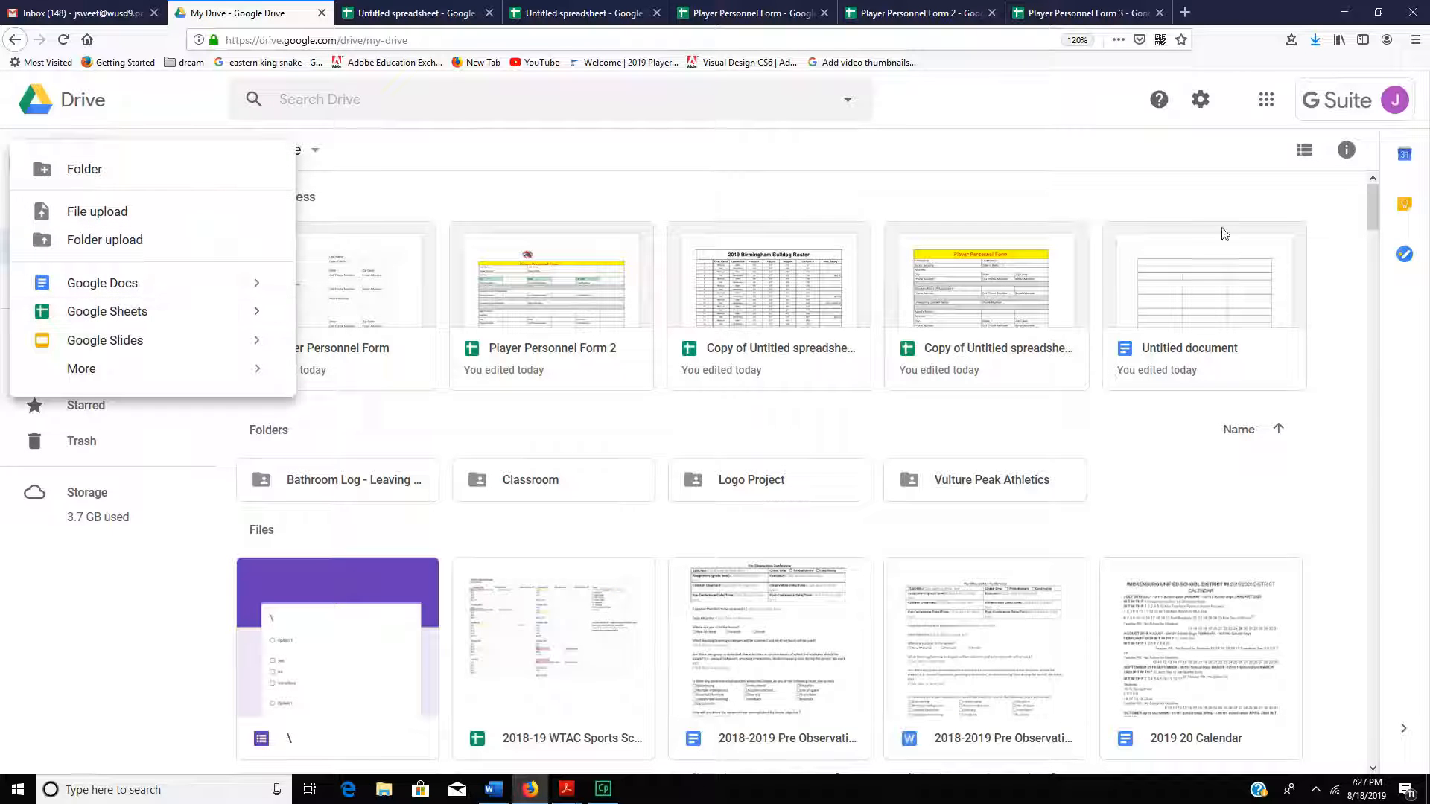
left_click(1265, 133)
left_click(1274, 108)
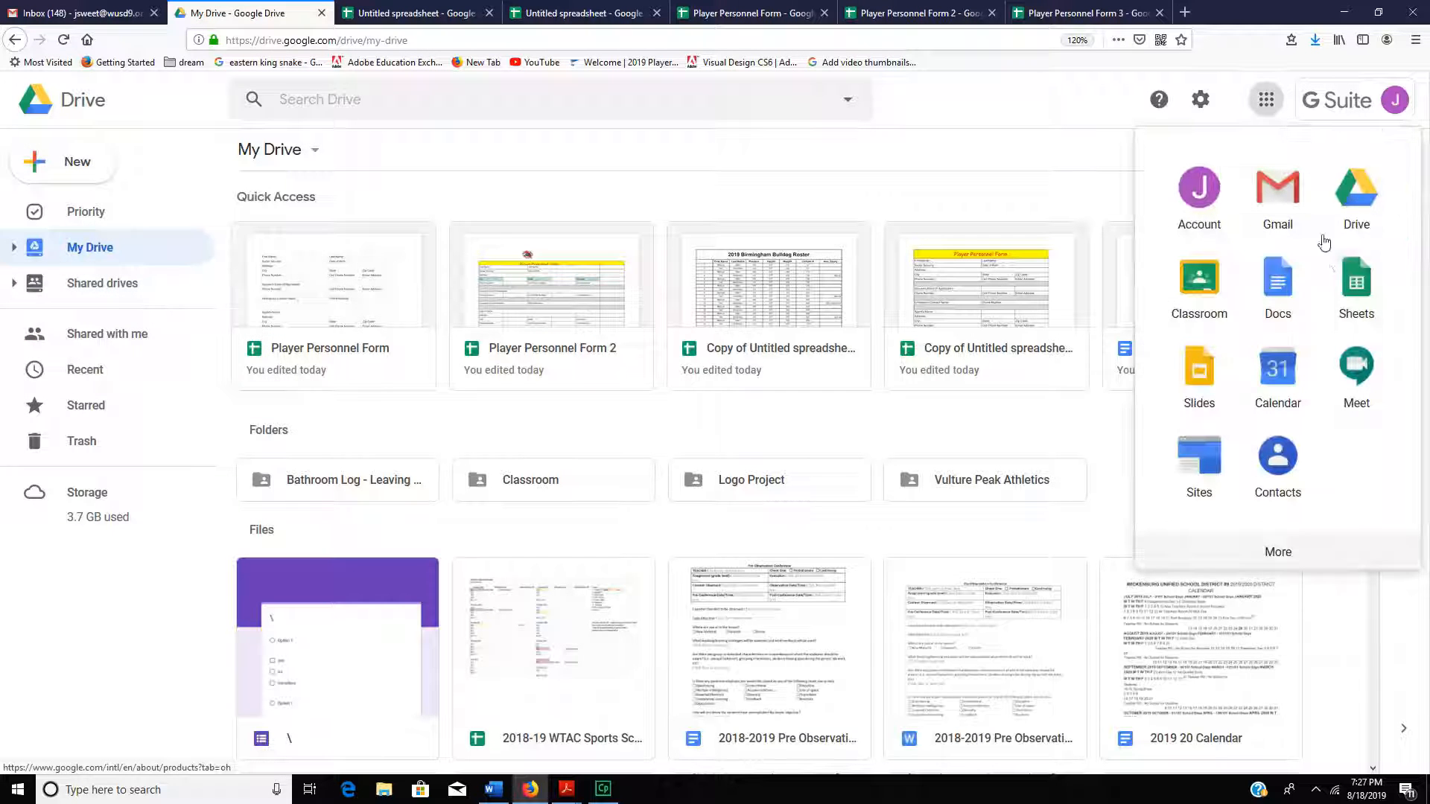
left_click(1356, 281)
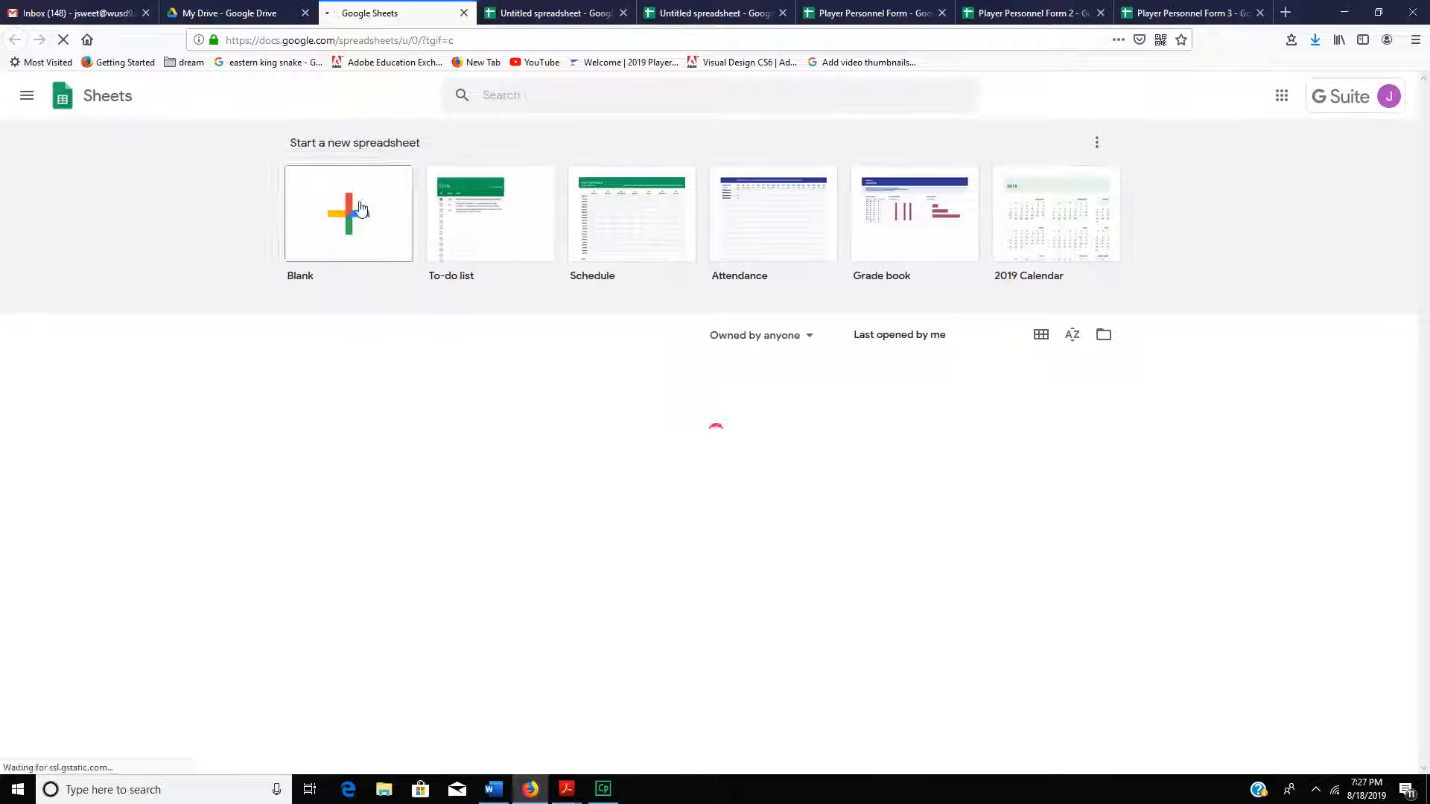
left_click(359, 201)
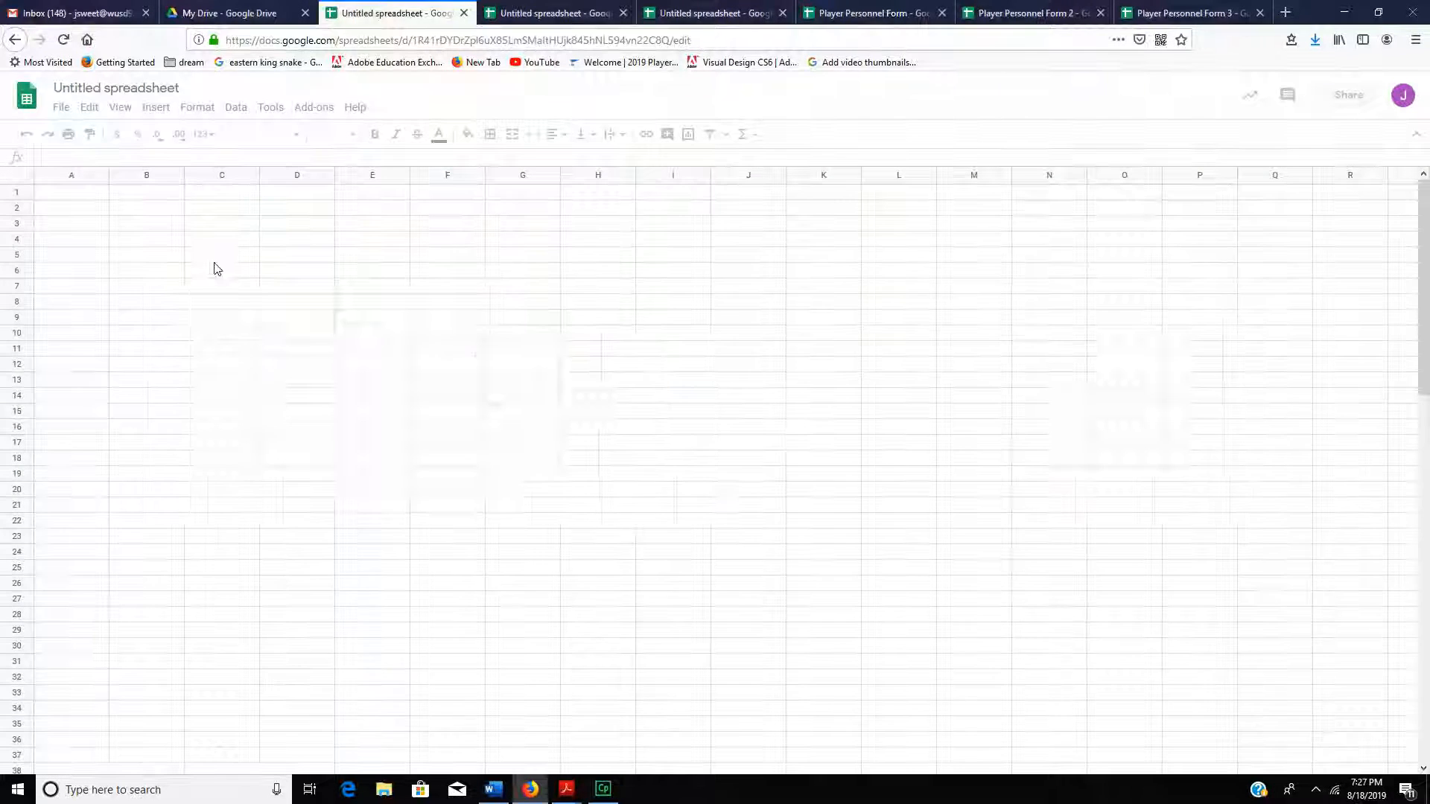
Consult the sample form in the PDF workbook and enter its title, Player Personnel Form, in cell A1 of the spreadsheet
key("alt+Tab")
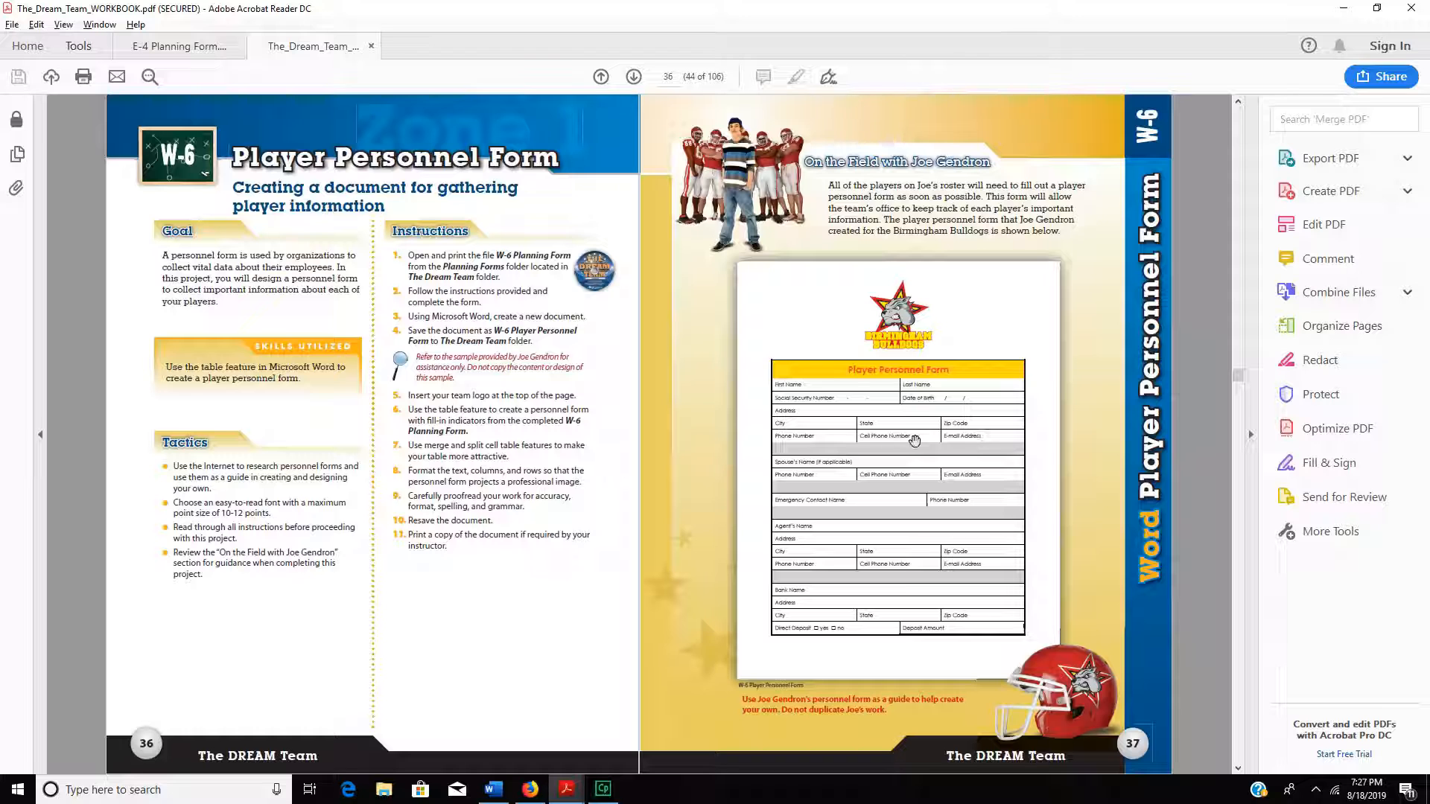
key("alt+Tab")
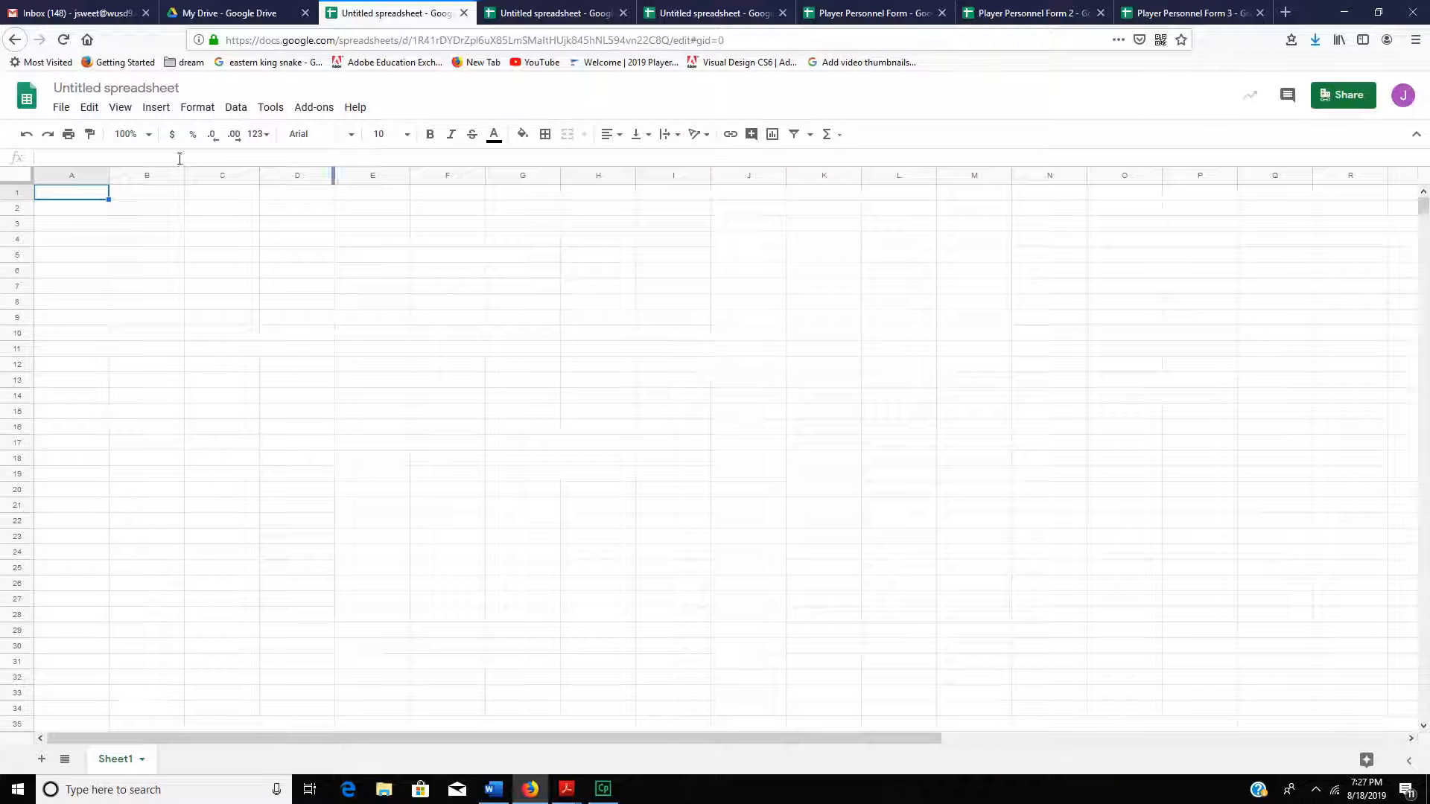
type("P")
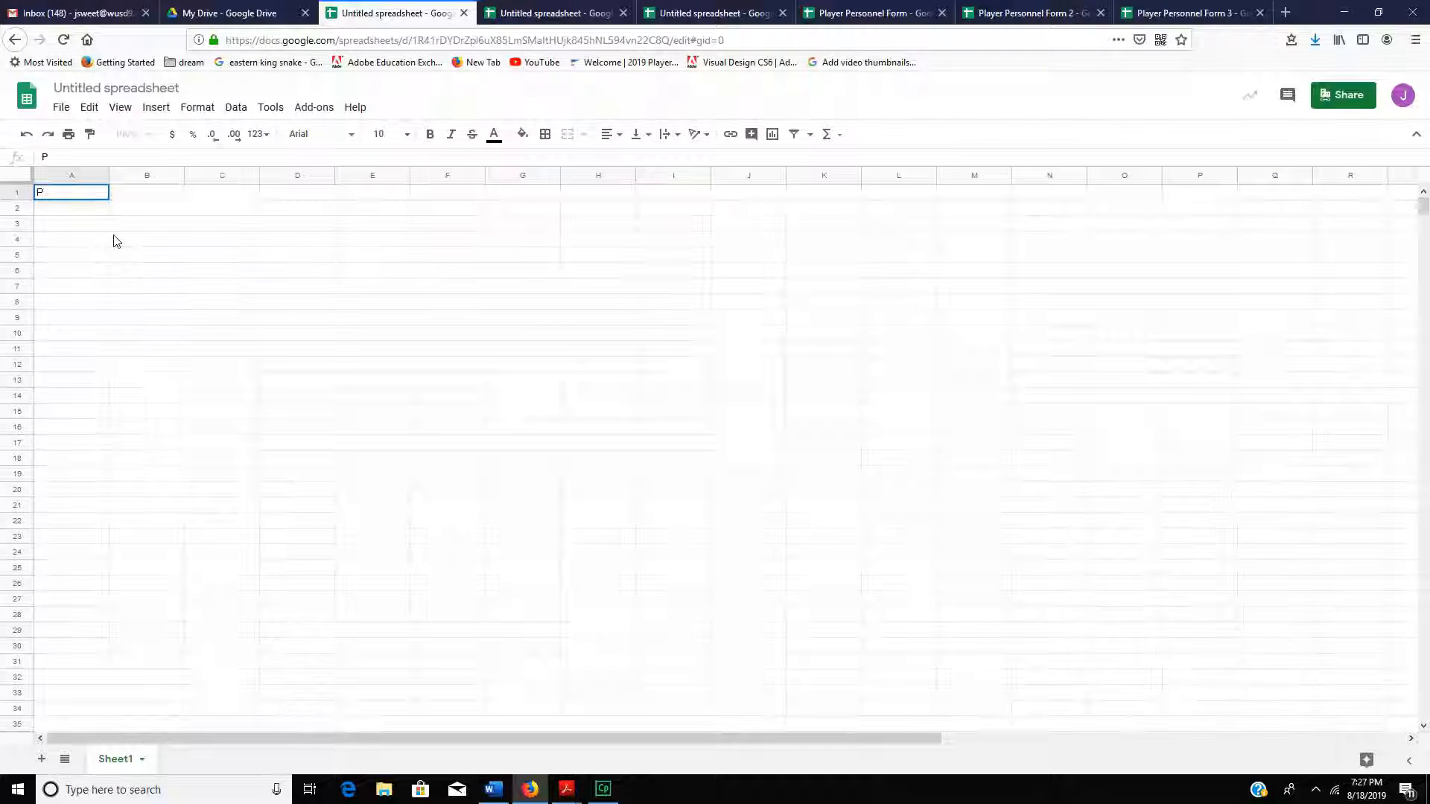
key("alt+Tab")
key("alt+Tab")
type("layer")
key("alt+Tab")
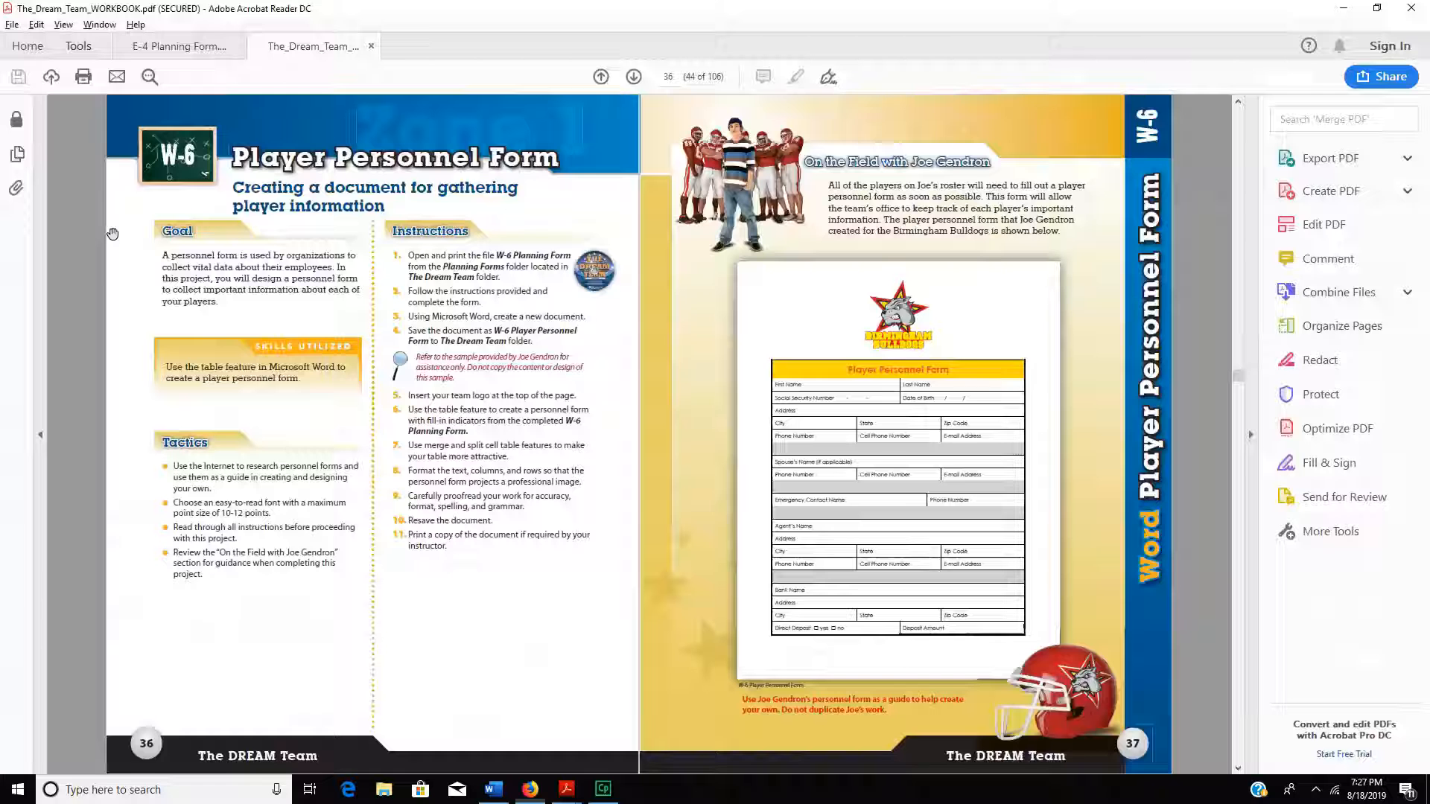
key("alt+Tab")
type("pe")
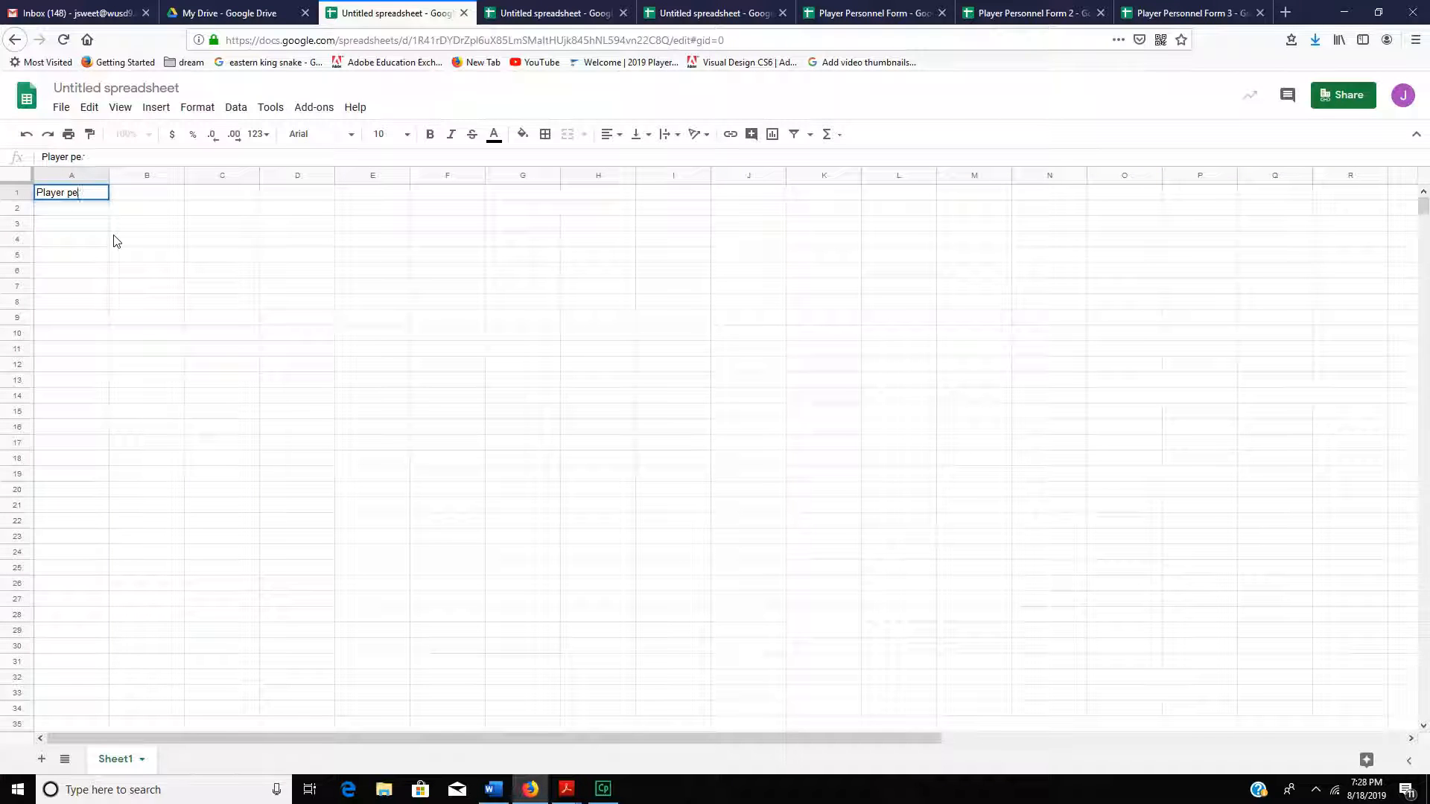
type("rersonnel Form")
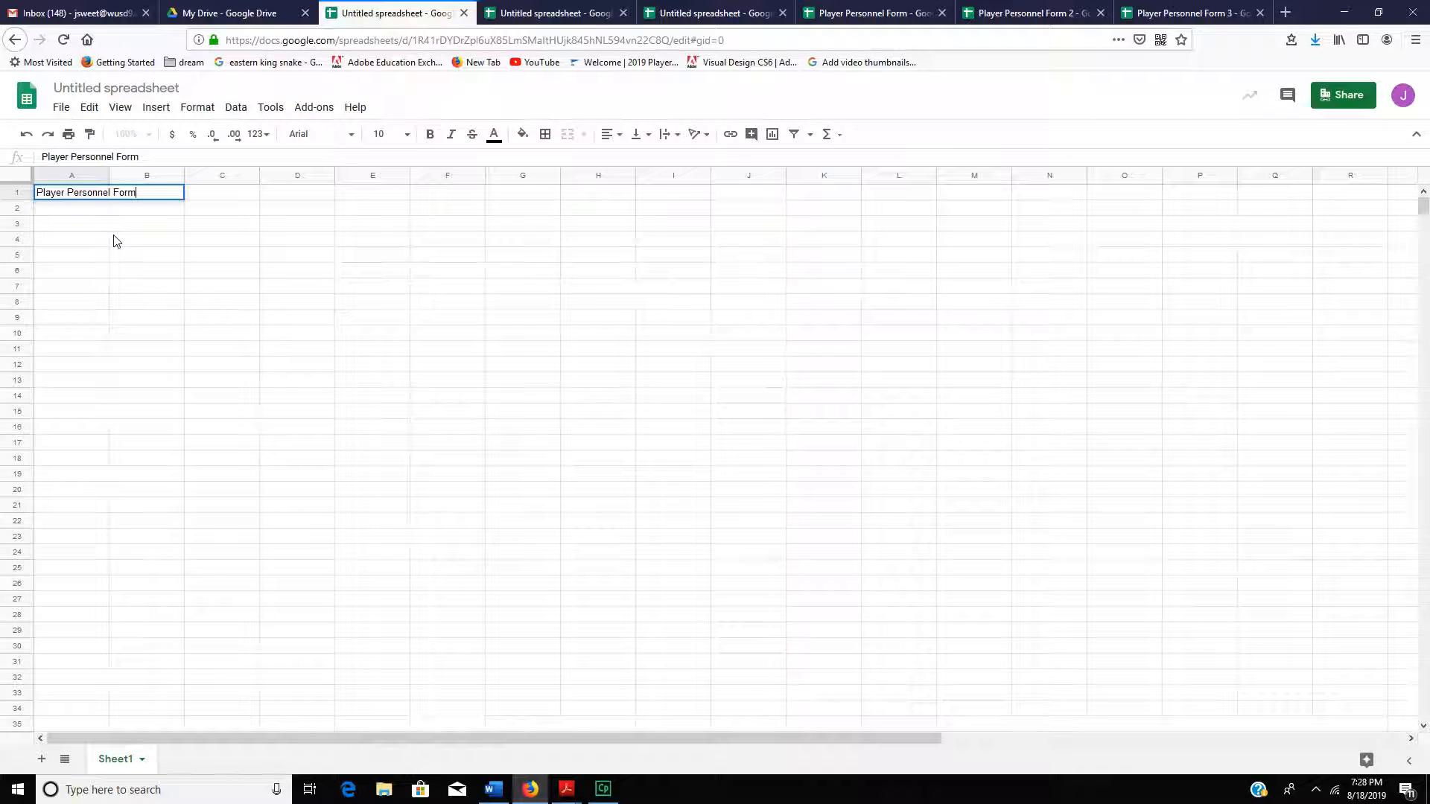
key("Tab")
Merge cells A1 through F1 into one title cell
left_click(120, 219)
left_click(102, 194)
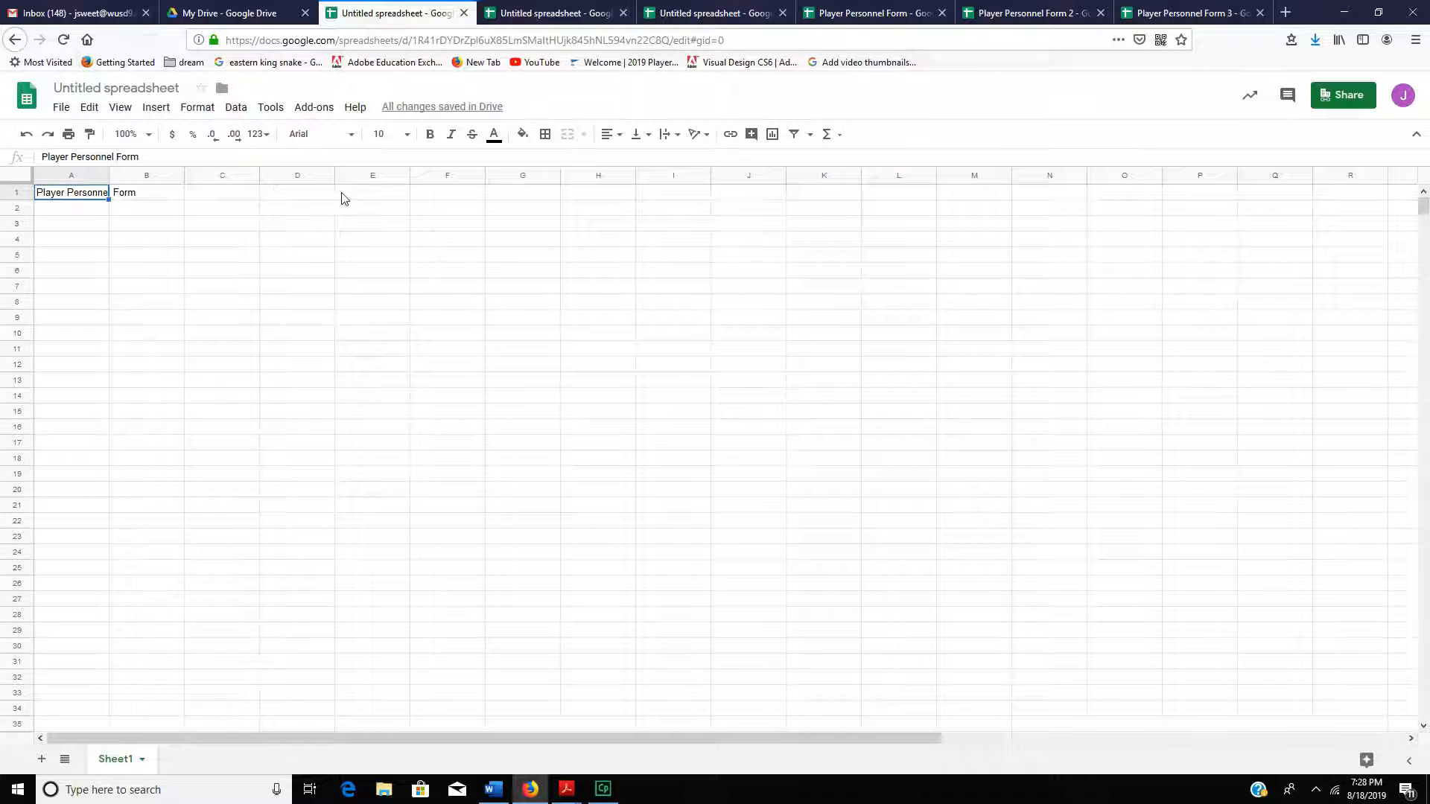
left_click(451, 201, "shift")
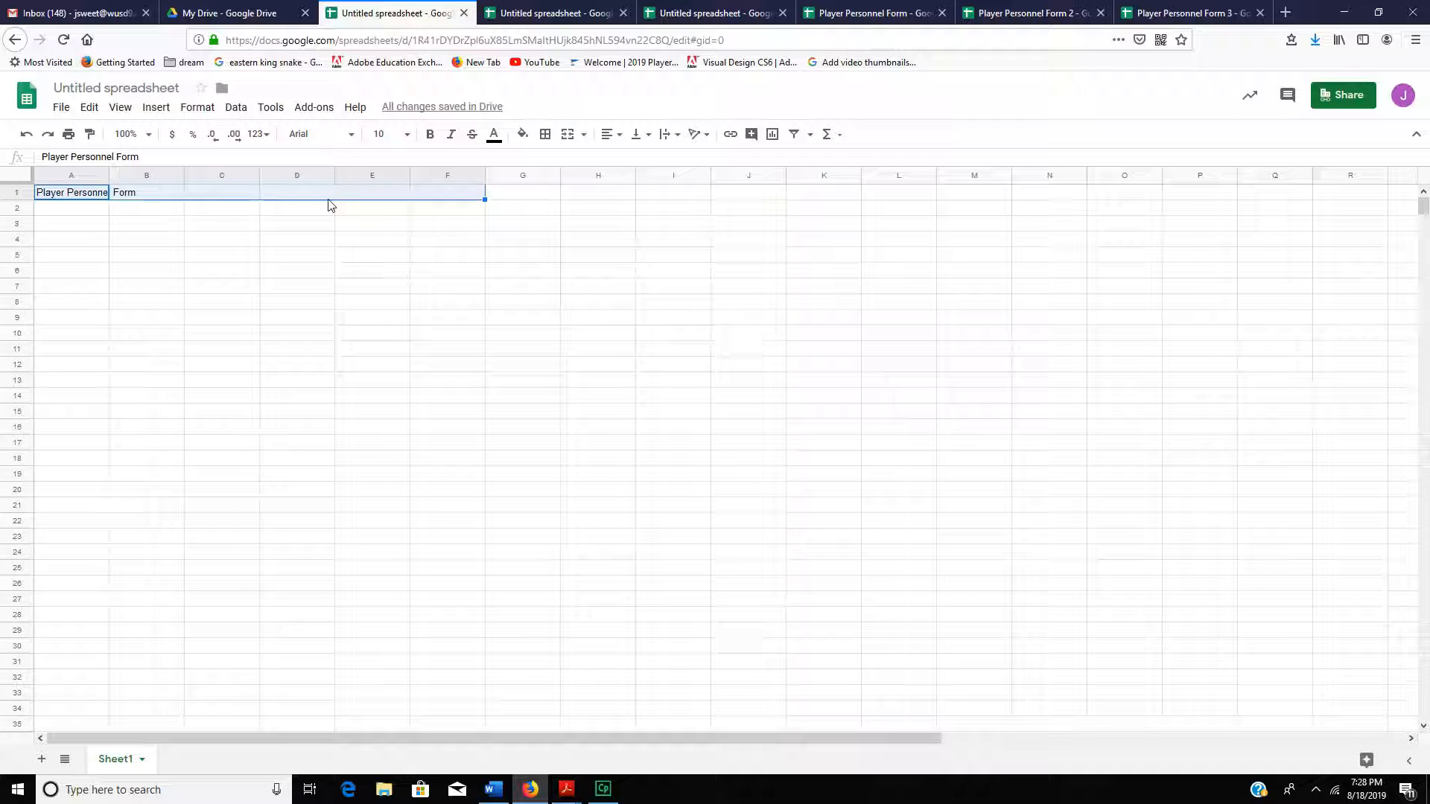
left_click(147, 238)
left_click_drag(96, 196, 447, 195)
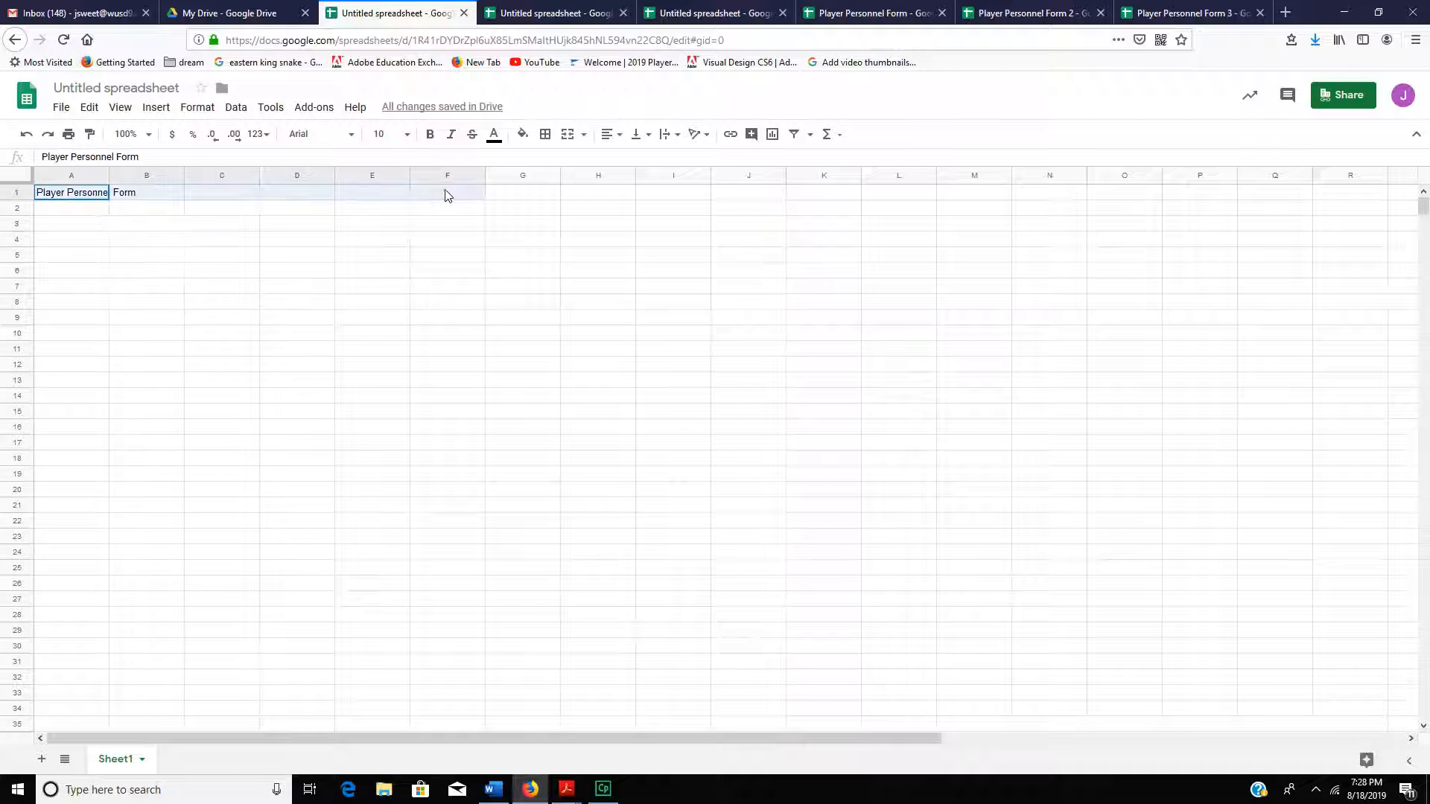
left_click(569, 135)
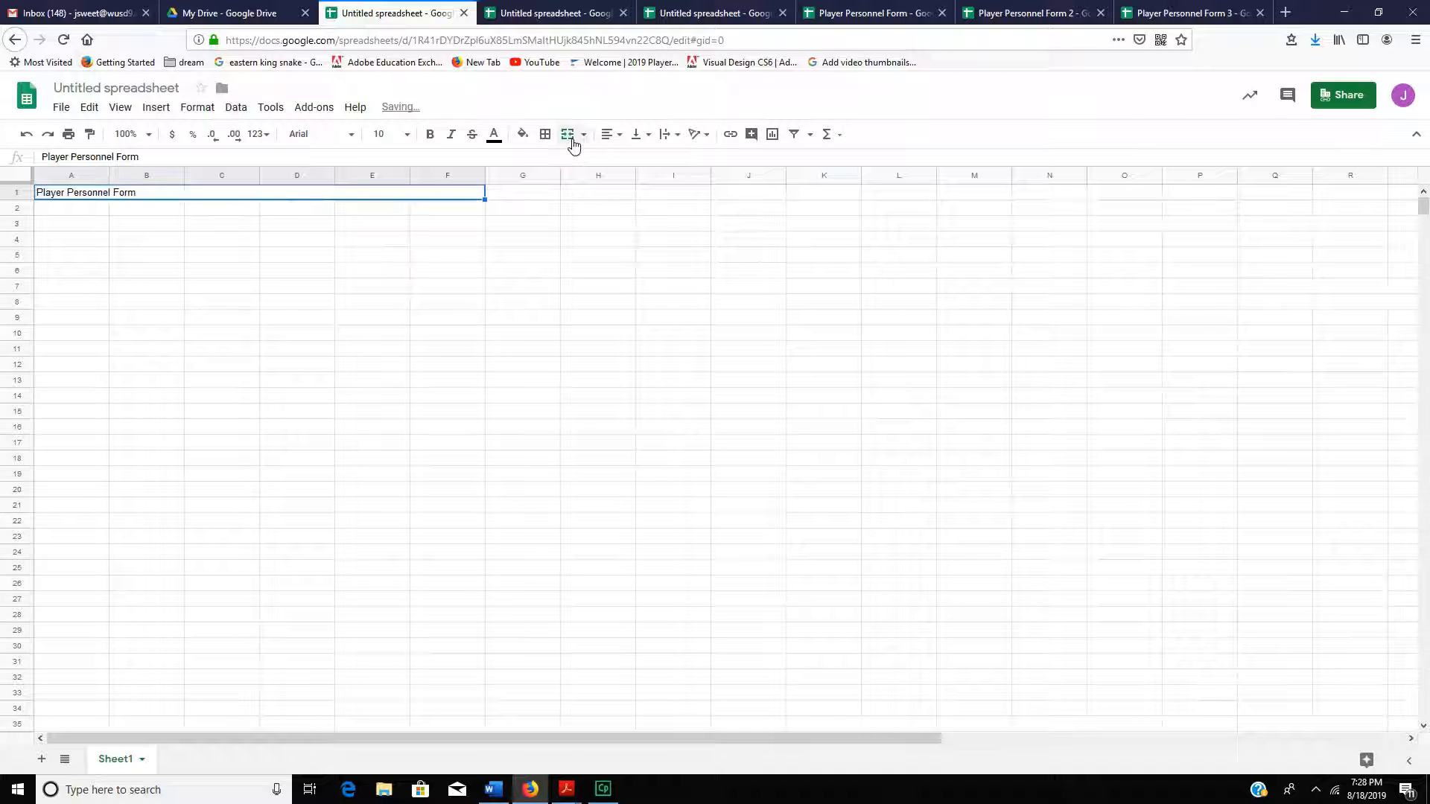
left_click(219, 230)
left_click(147, 196)
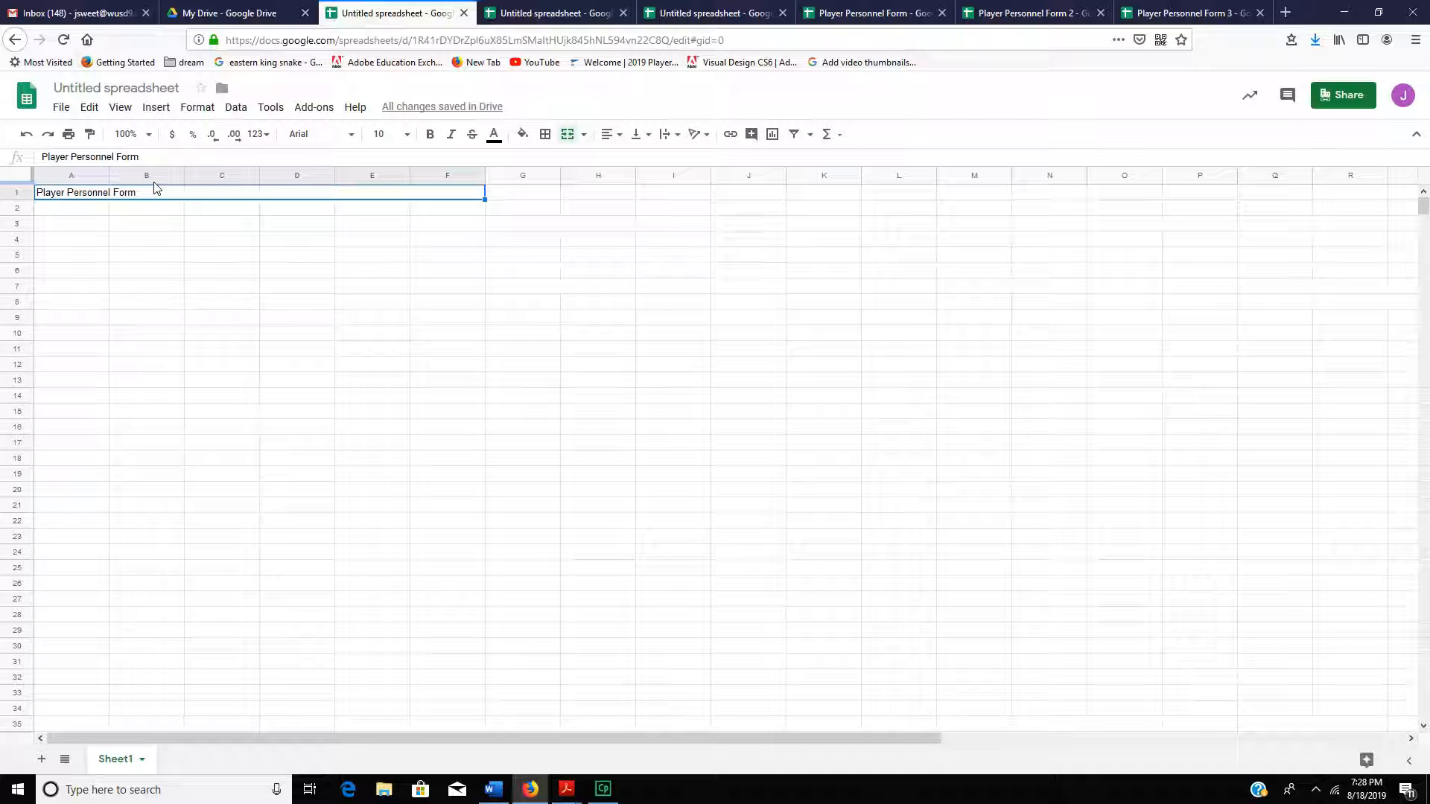
Enter Soc in cell B3 and check the field layout on the sample form in the PDF workbook
left_click(81, 227)
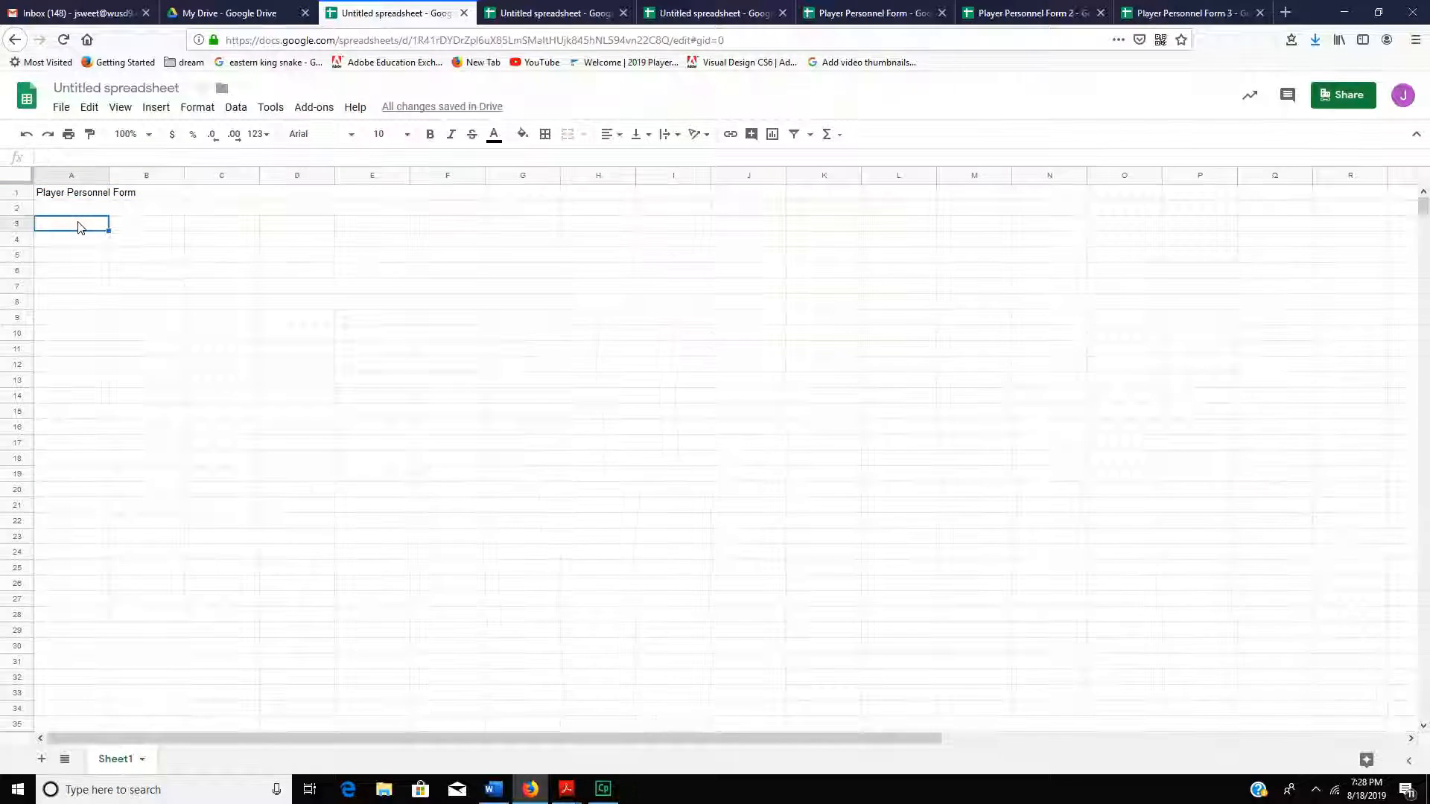
key("alt+Tab")
key("alt+Tab")
left_click(130, 223)
type("Soc")
left_click(77, 223)
key("alt+Tab")
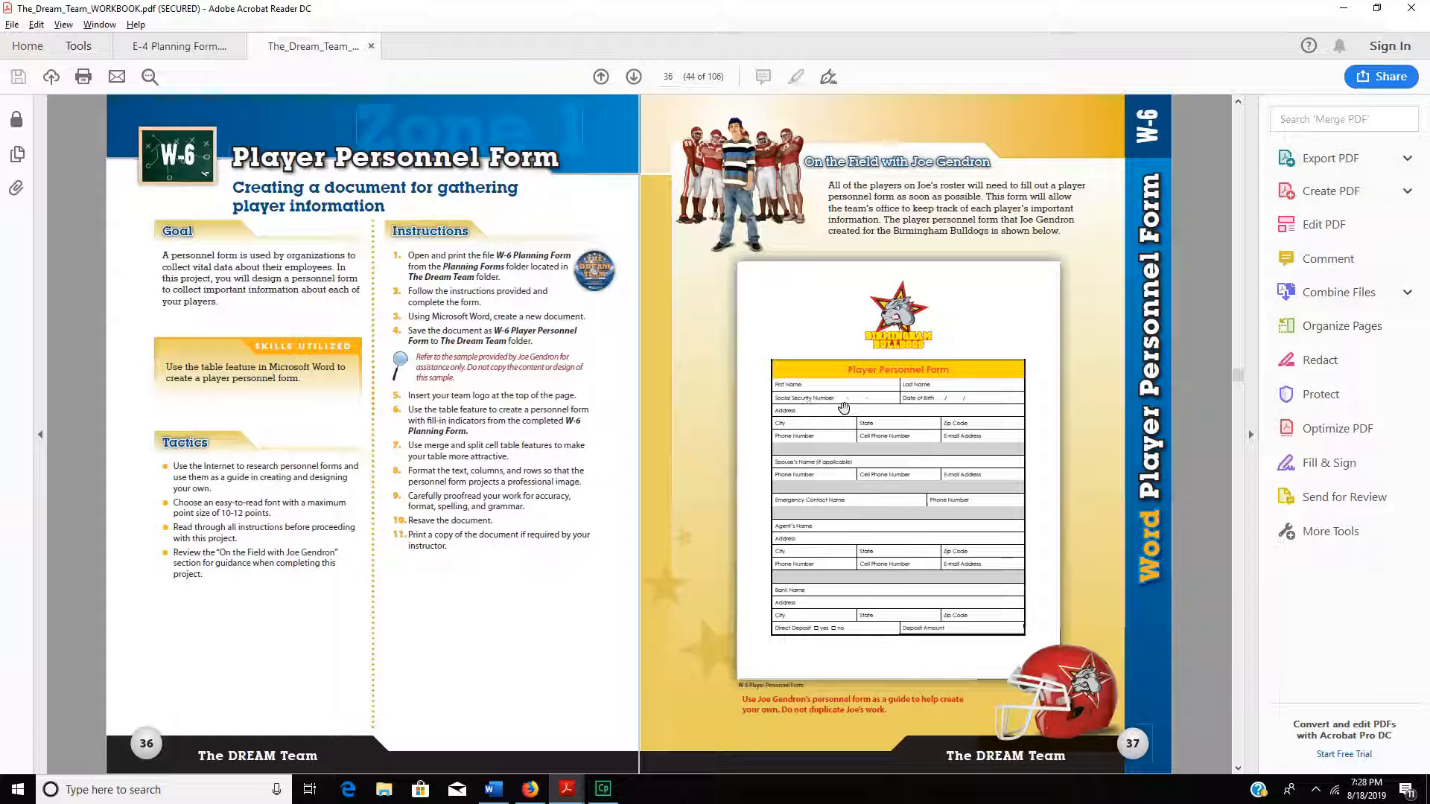
key("alt+Tab")
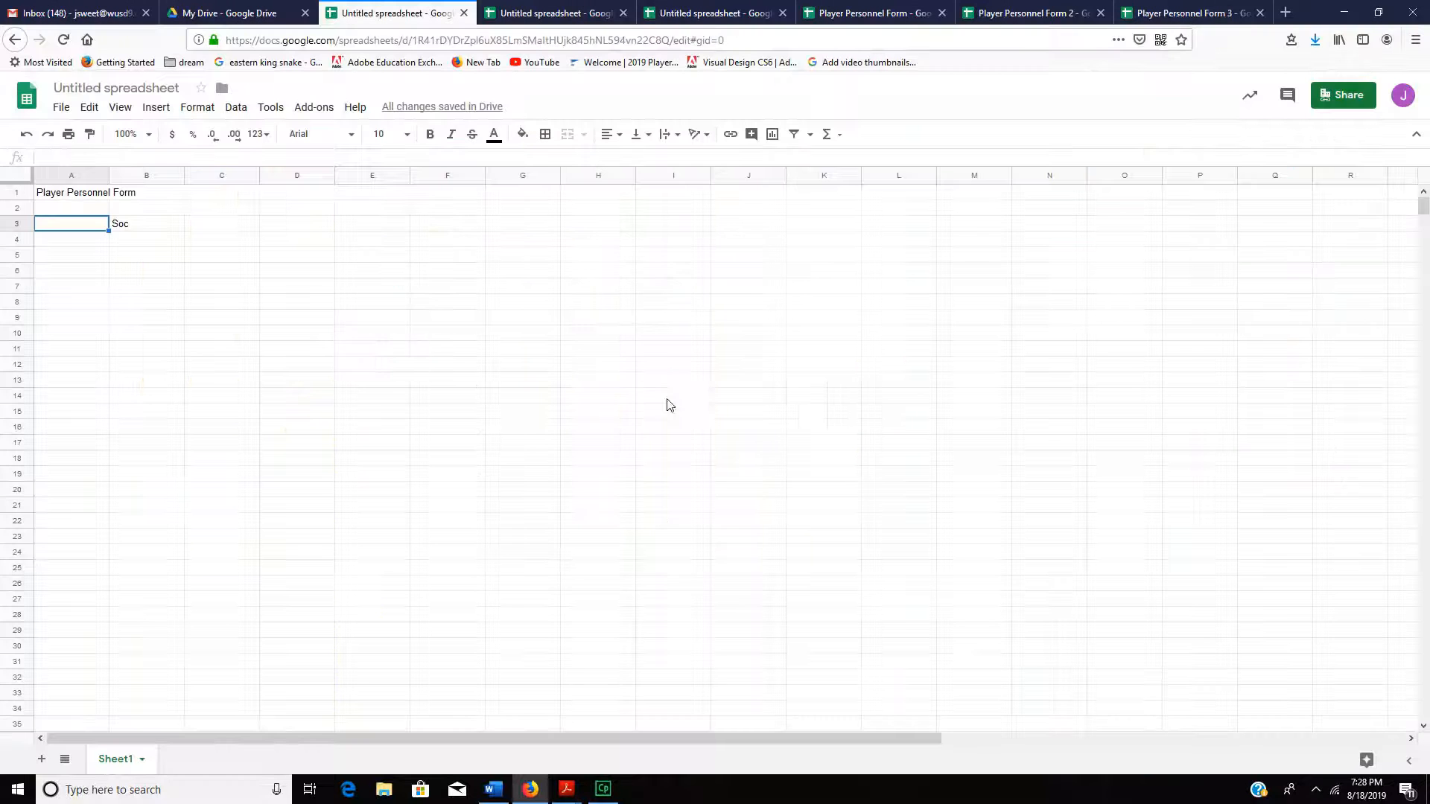
Merge cells A3 through C3 and undo that merge
left_click(216, 225, "shift")
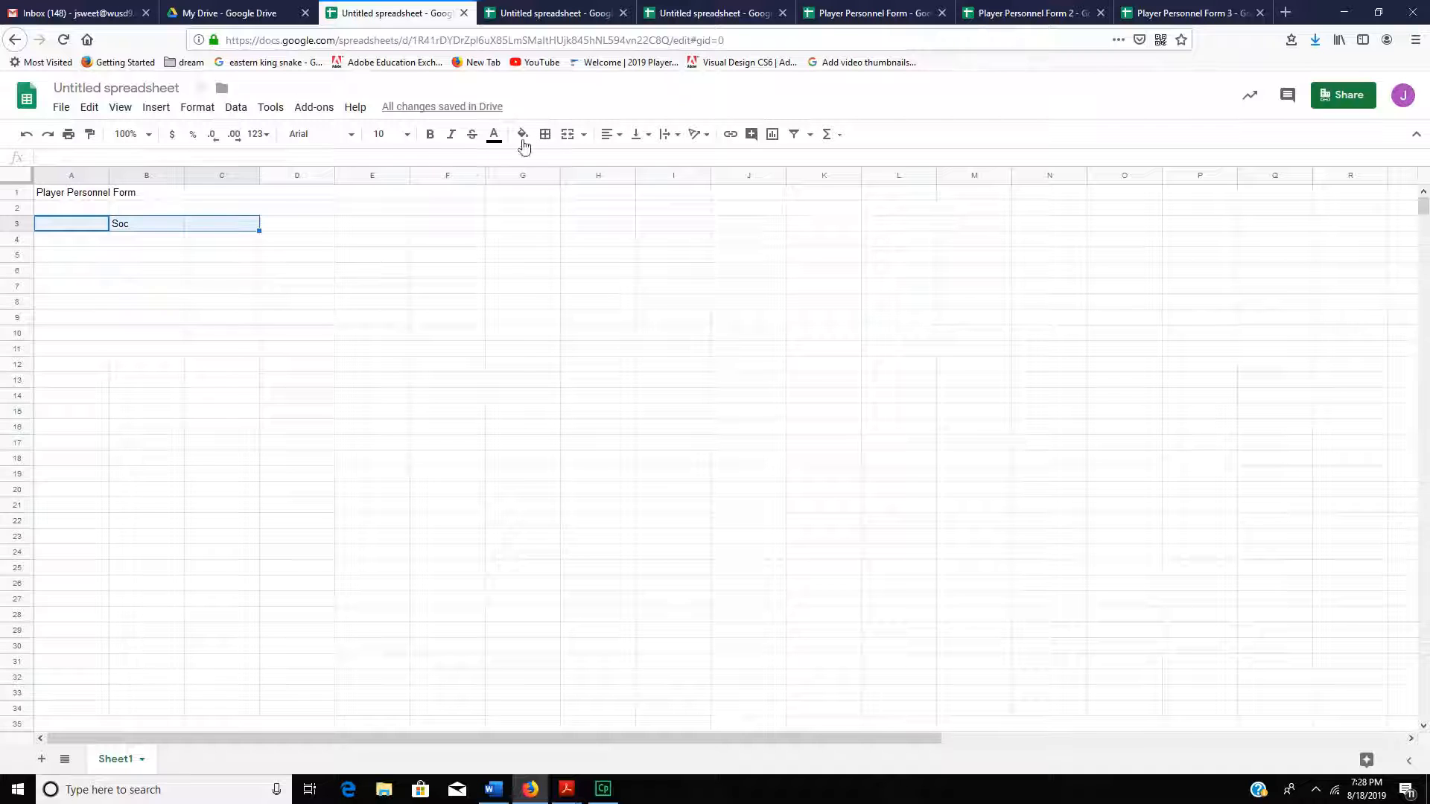
left_click(566, 134)
left_click(253, 363)
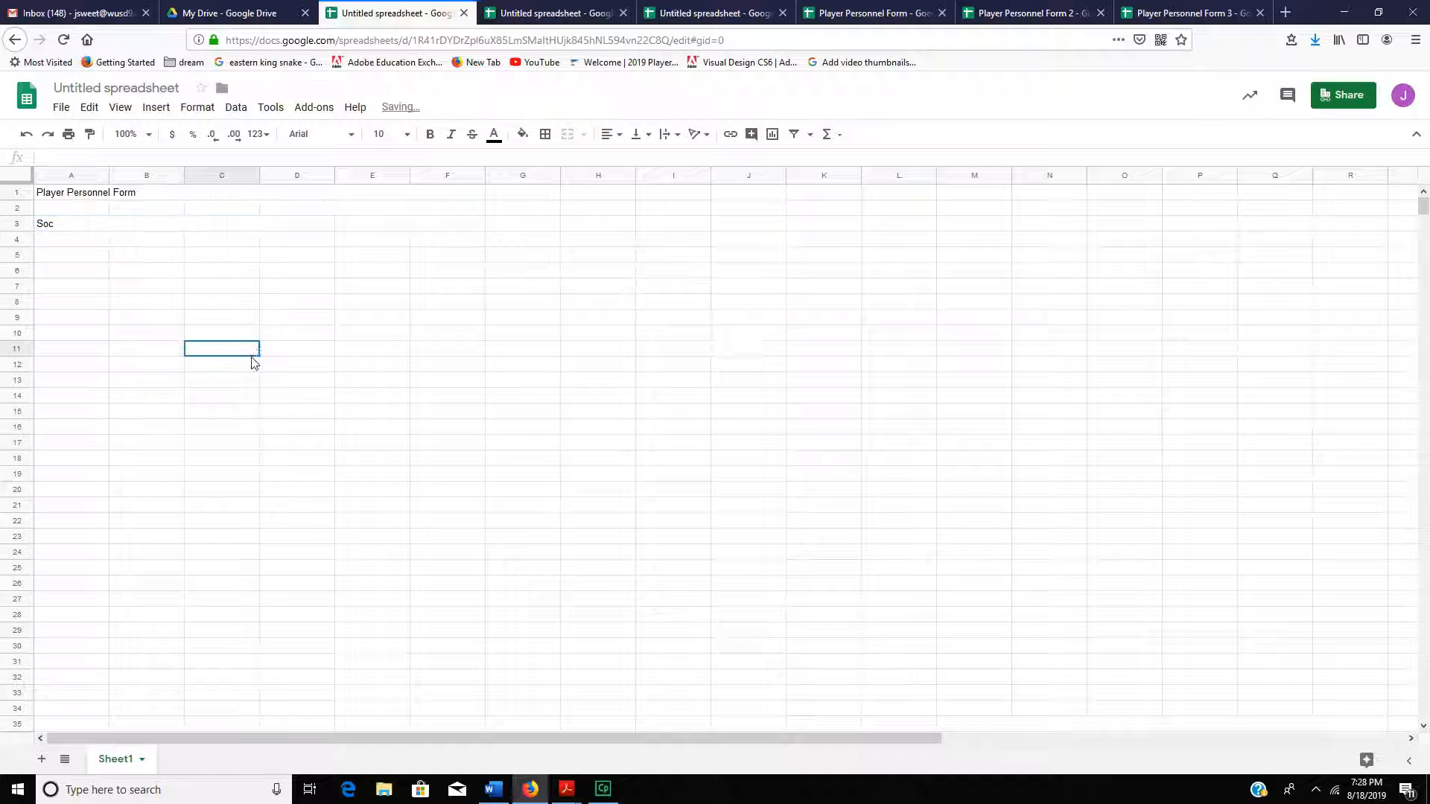
key("ctrl+z")
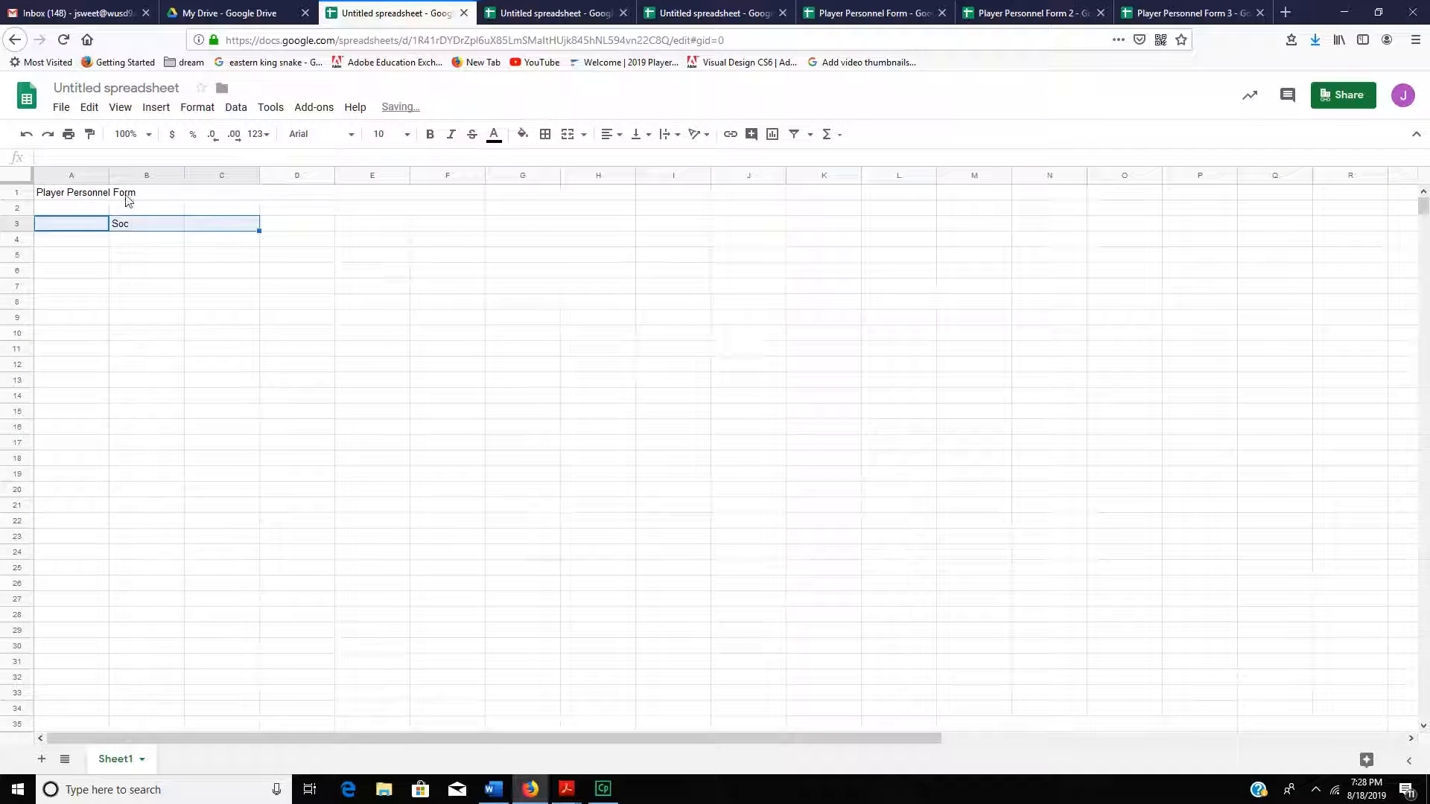
Enter Soc in cell A3 and merge A3 through C3, keeping only the top-leftmost value
left_click(76, 232)
type("Soc")
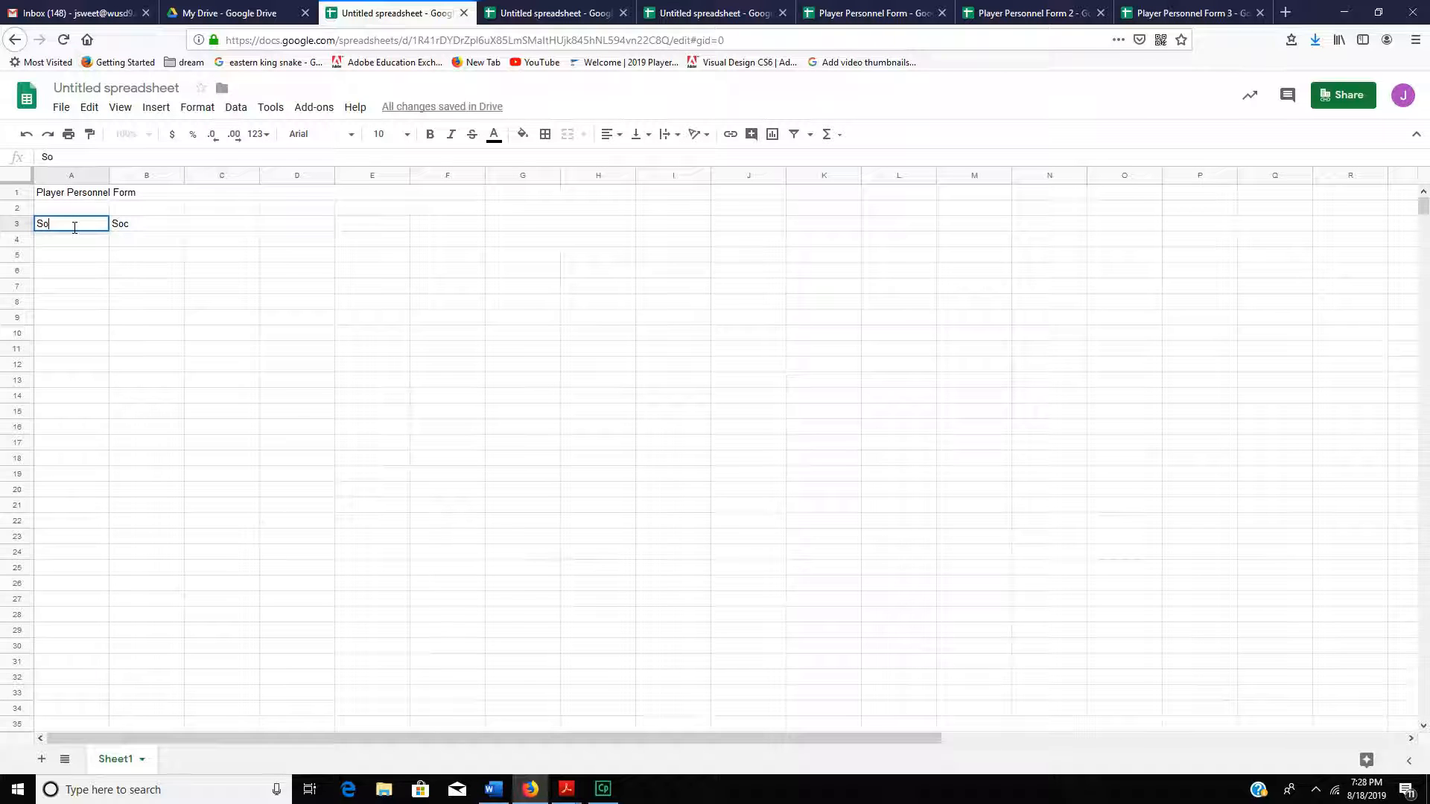
left_click(248, 227)
left_click_drag(87, 230, 237, 234)
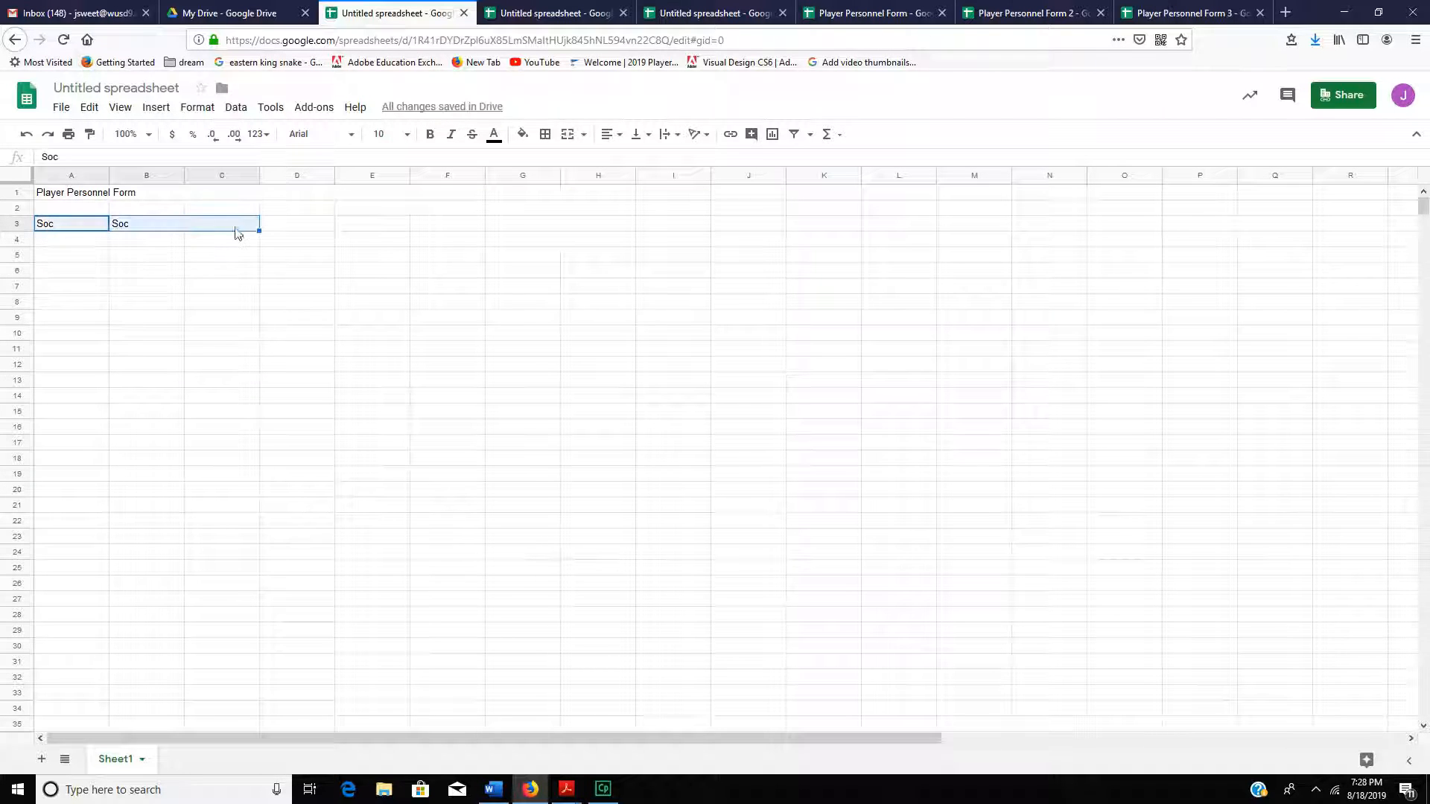
left_click(569, 136)
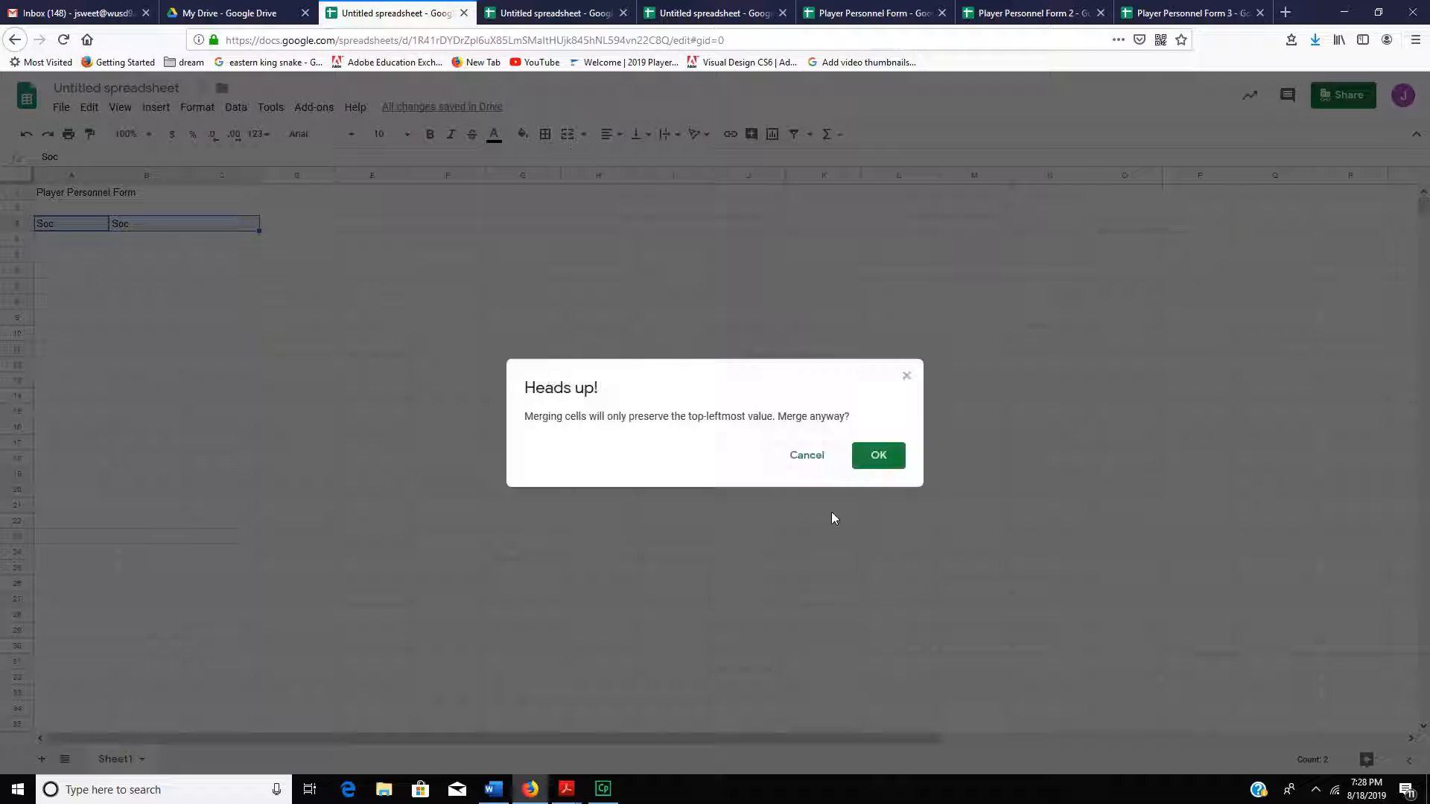
left_click(878, 456)
left_click(297, 366)
left_click(147, 223)
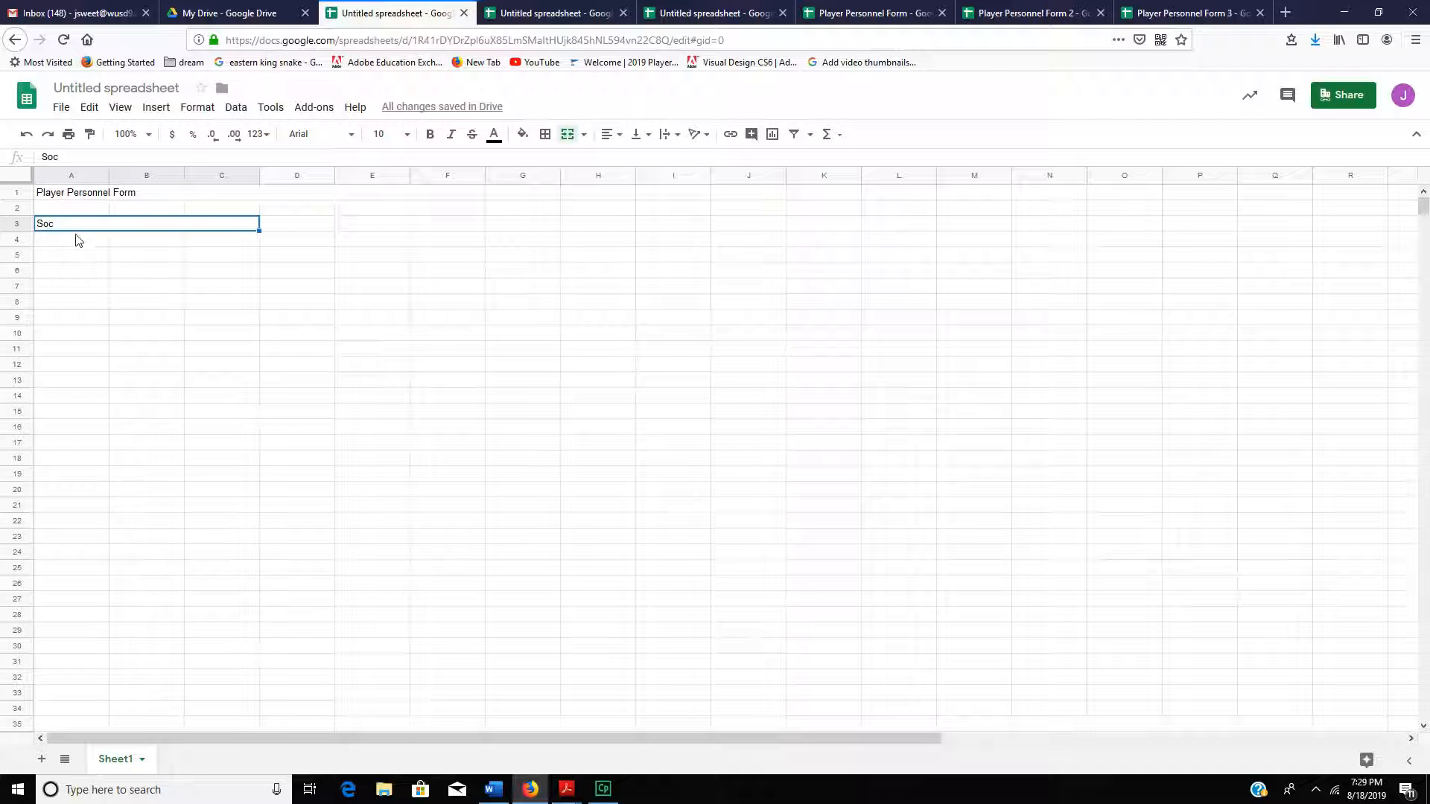
Switch to the untitled spreadsheet with the bordered grid, consult the PDF sample form, and enter City in cell A3
left_click(542, 15)
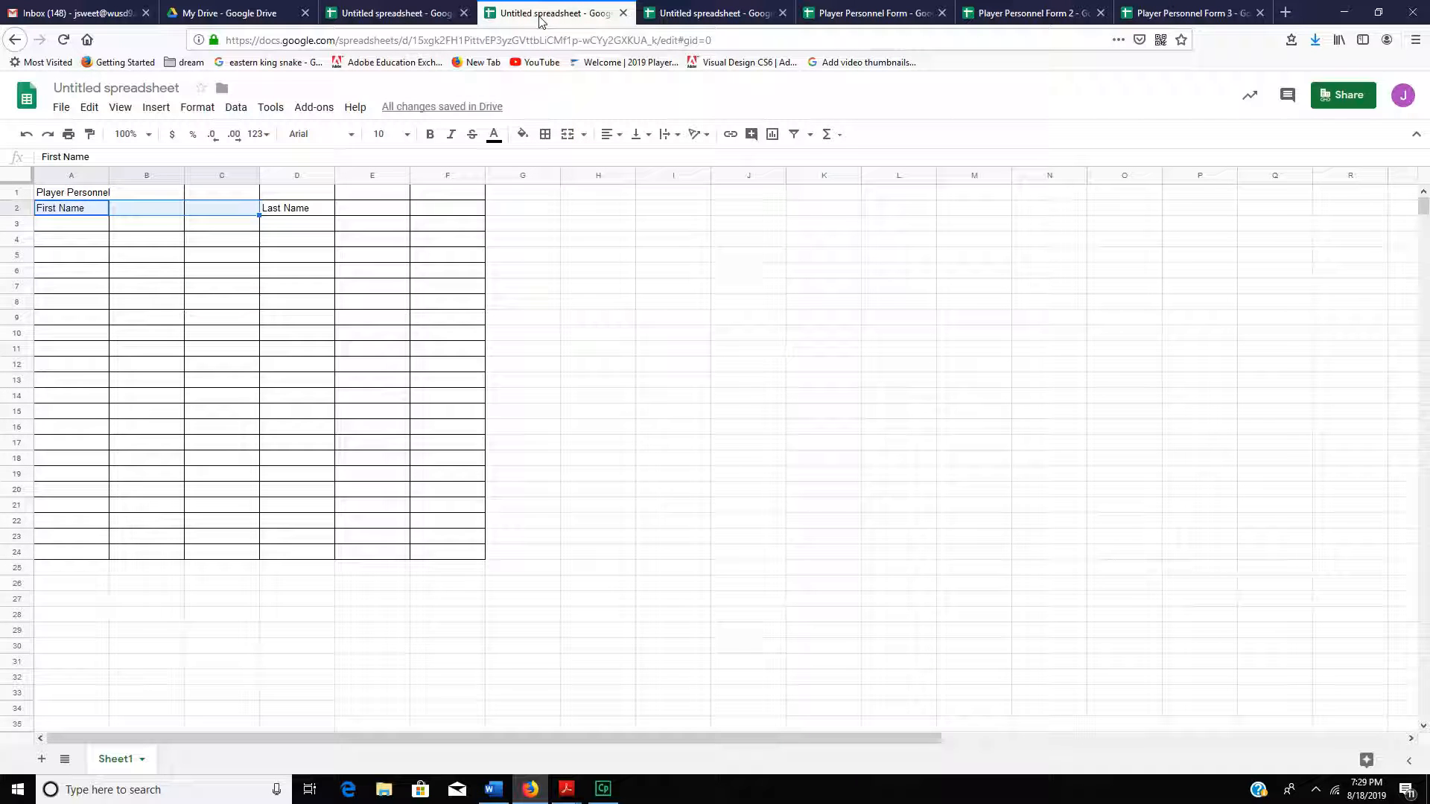
left_click(117, 240)
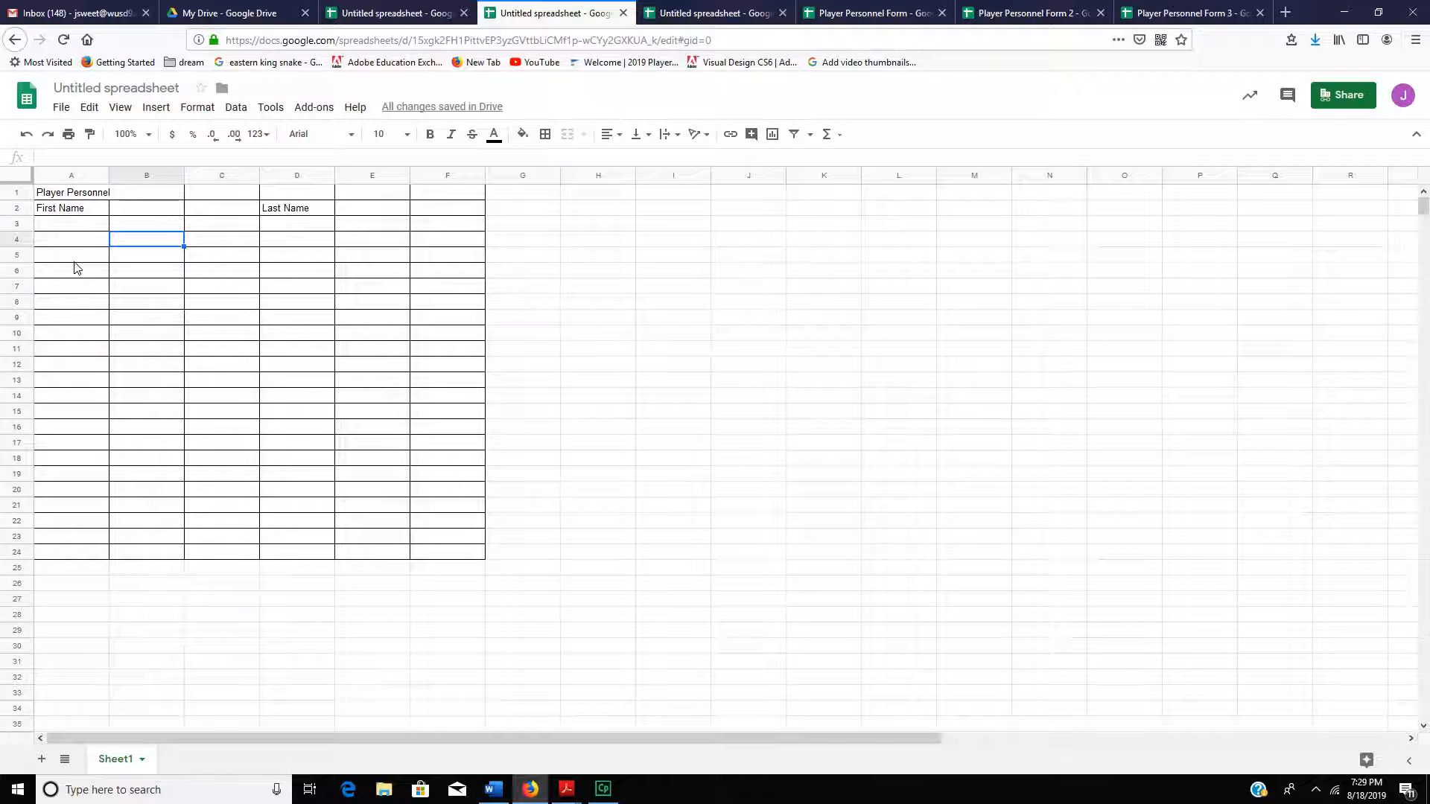
key("alt+Tab")
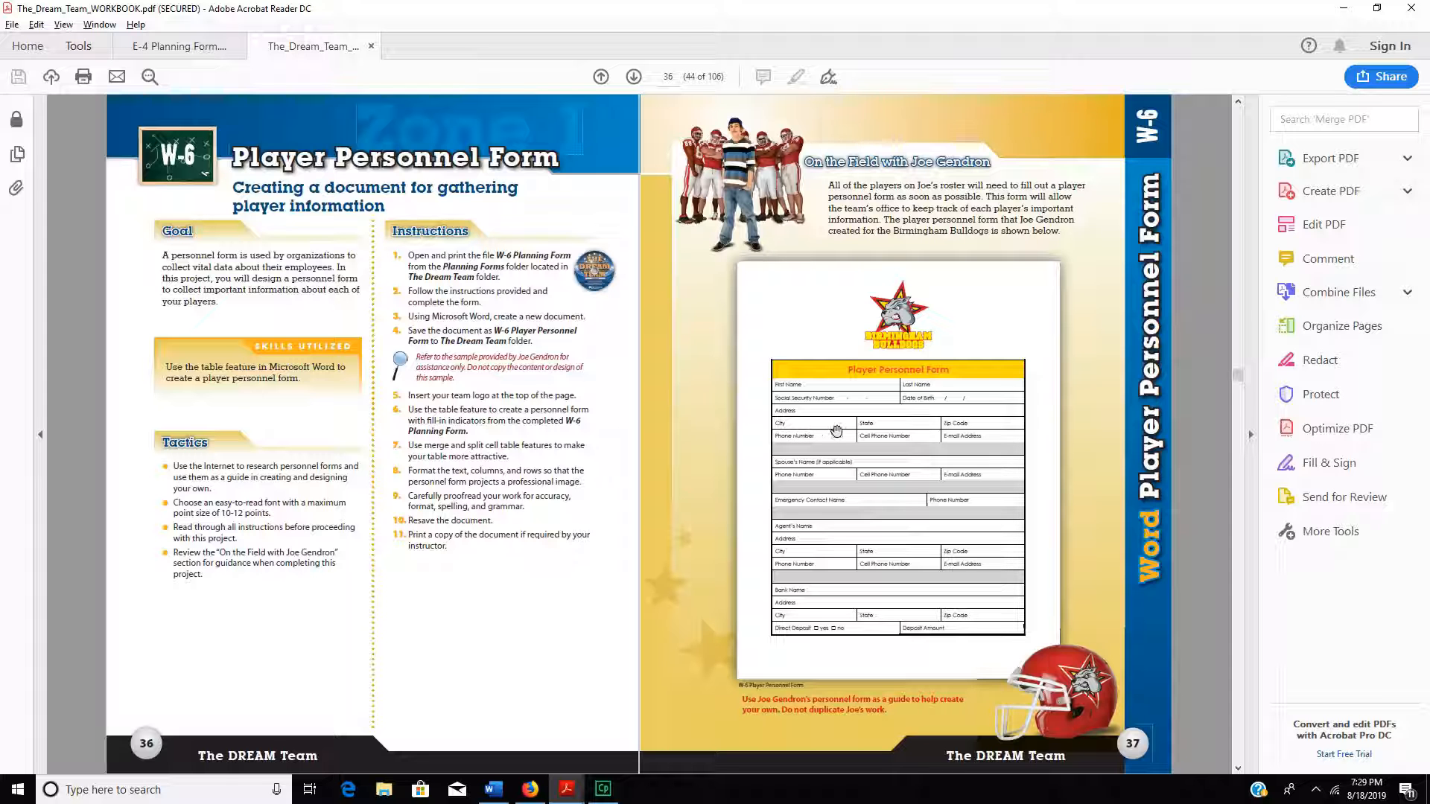
key("alt+Tab")
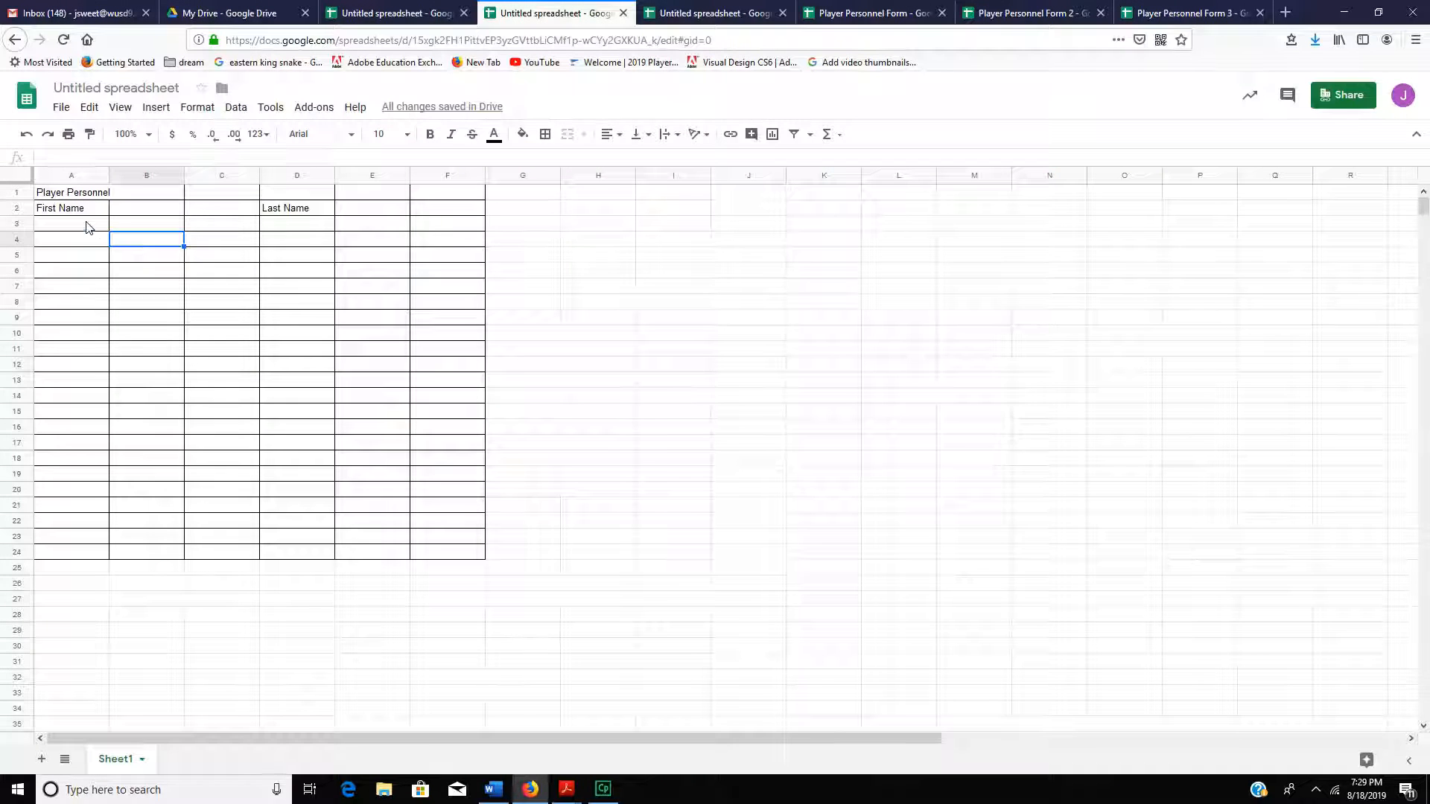
left_click(87, 225)
type("cITY")
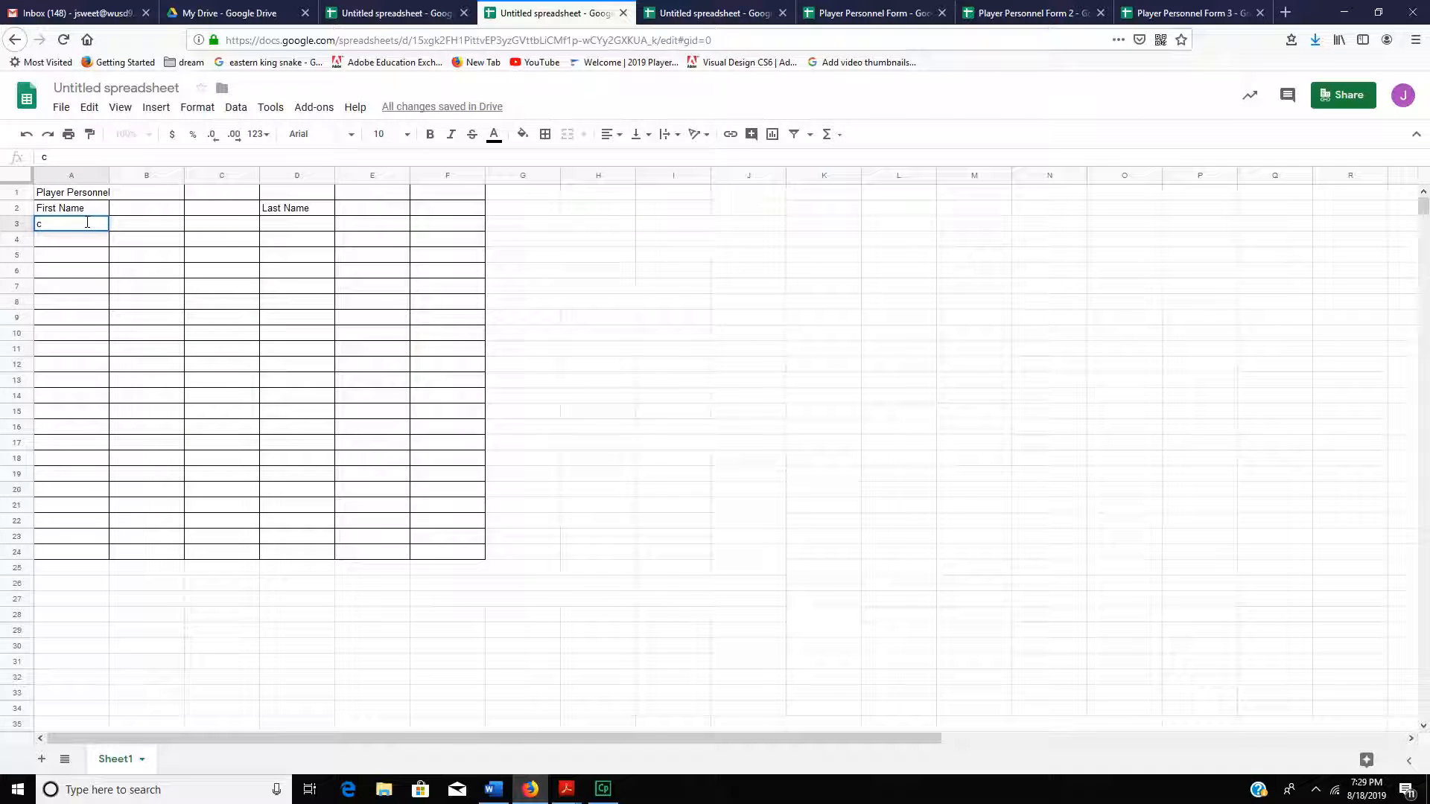
Enter State in cell D3 and Zip in cell F3
key("Tab")
key("Tab")
key("Tab")
type("Stat")
key("Tab")
key("Tab")
type("Zip")
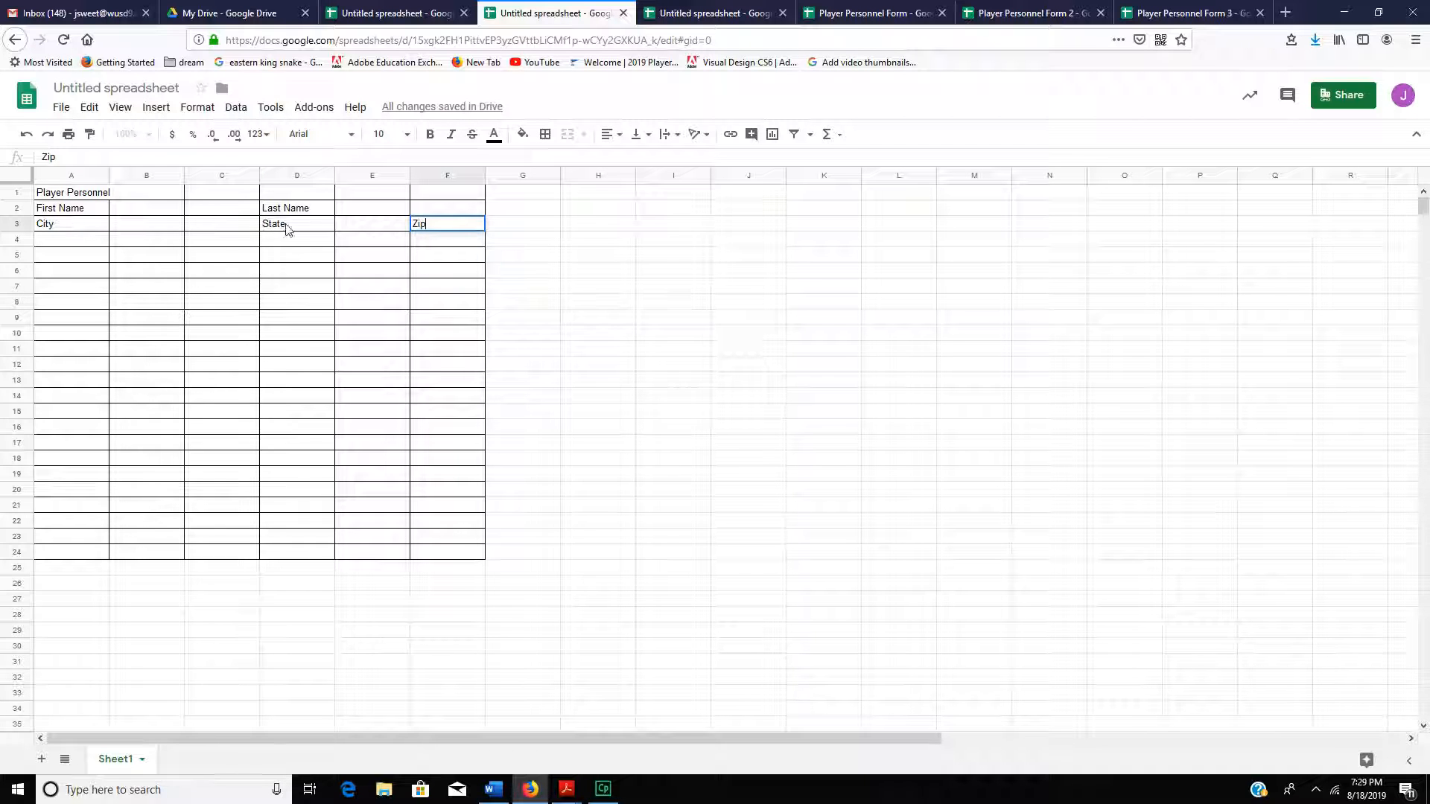
Try narrowing columns C and B, clear the Zip entry from F3, and undo the column resizing
left_click_drag(259, 176, 189, 174)
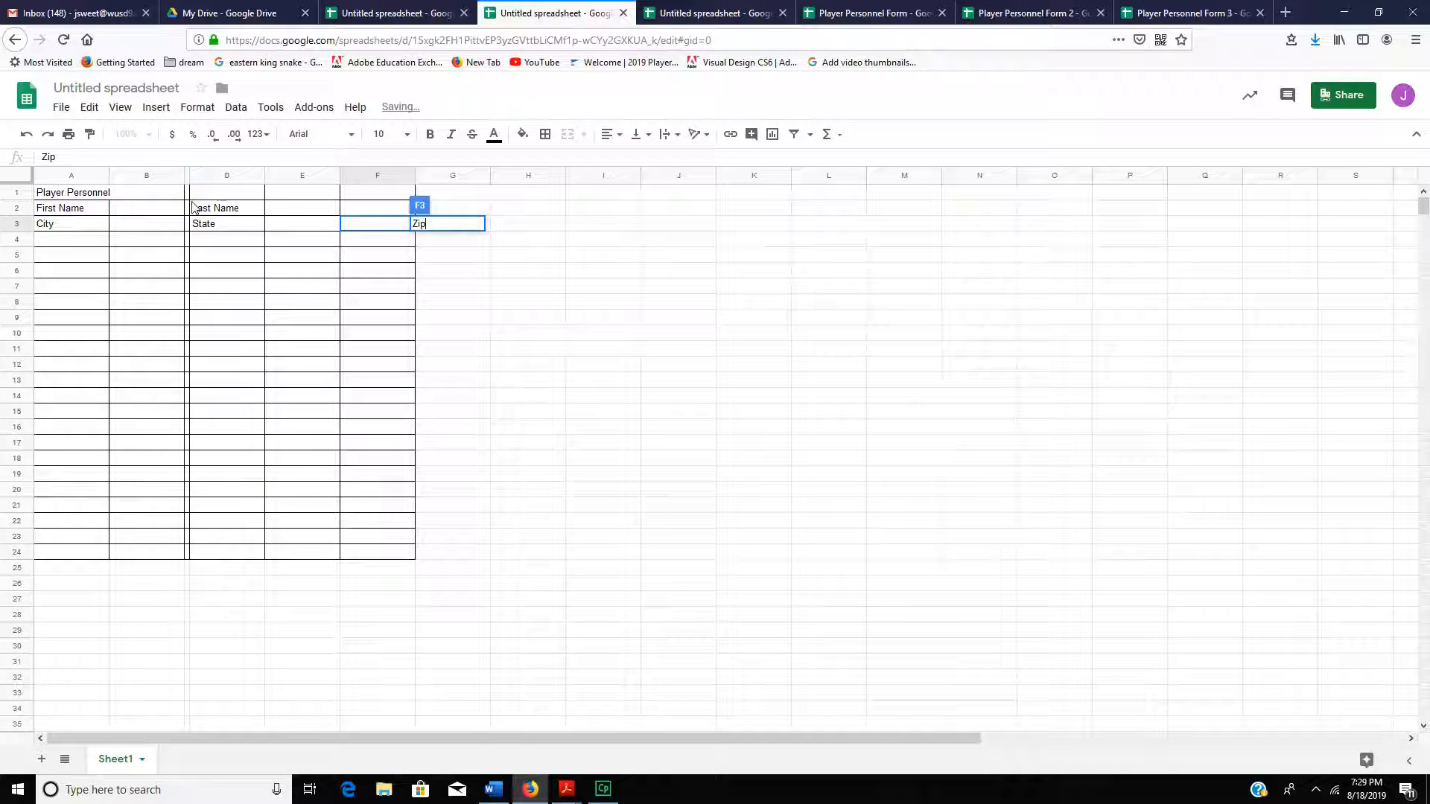
left_click_drag(184, 176, 156, 176)
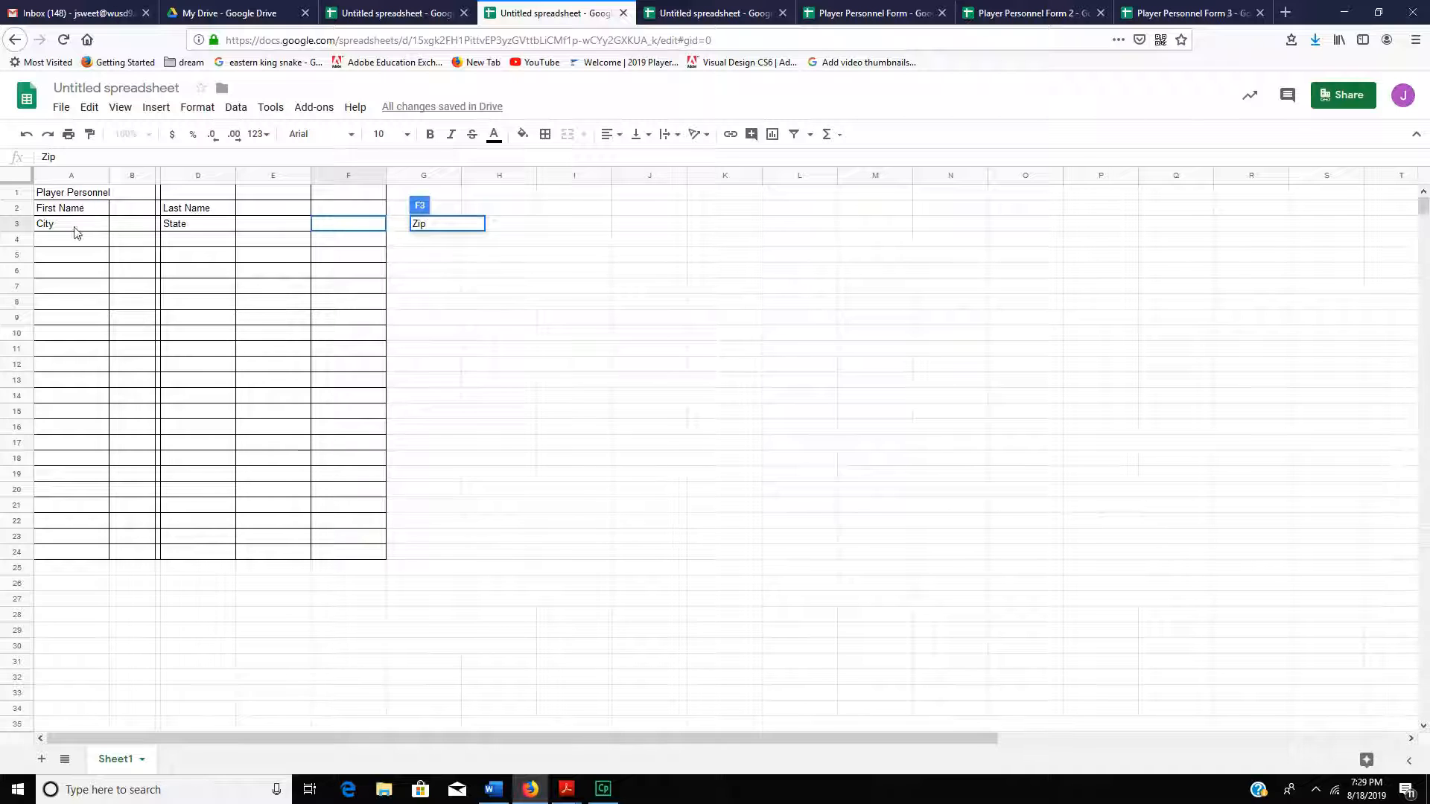
key("BackSpace")
key("BackSpace")
key("BackSpace")
left_click(440, 290)
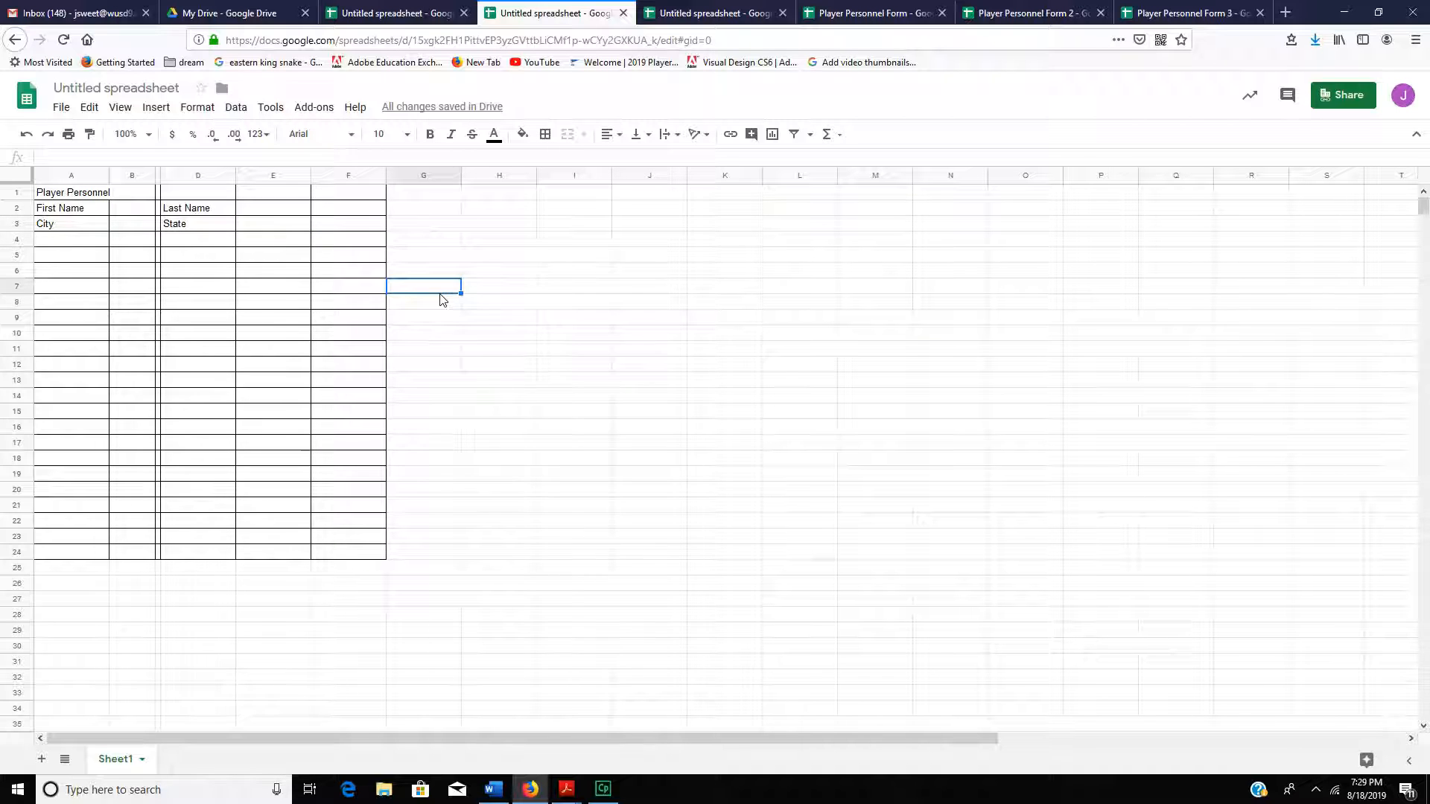
key("ctrl+z")
key("ctrl+z")
Clear State from cell D3, enter State in C3 instead, and enter Zip Code in E3
left_click(284, 226)
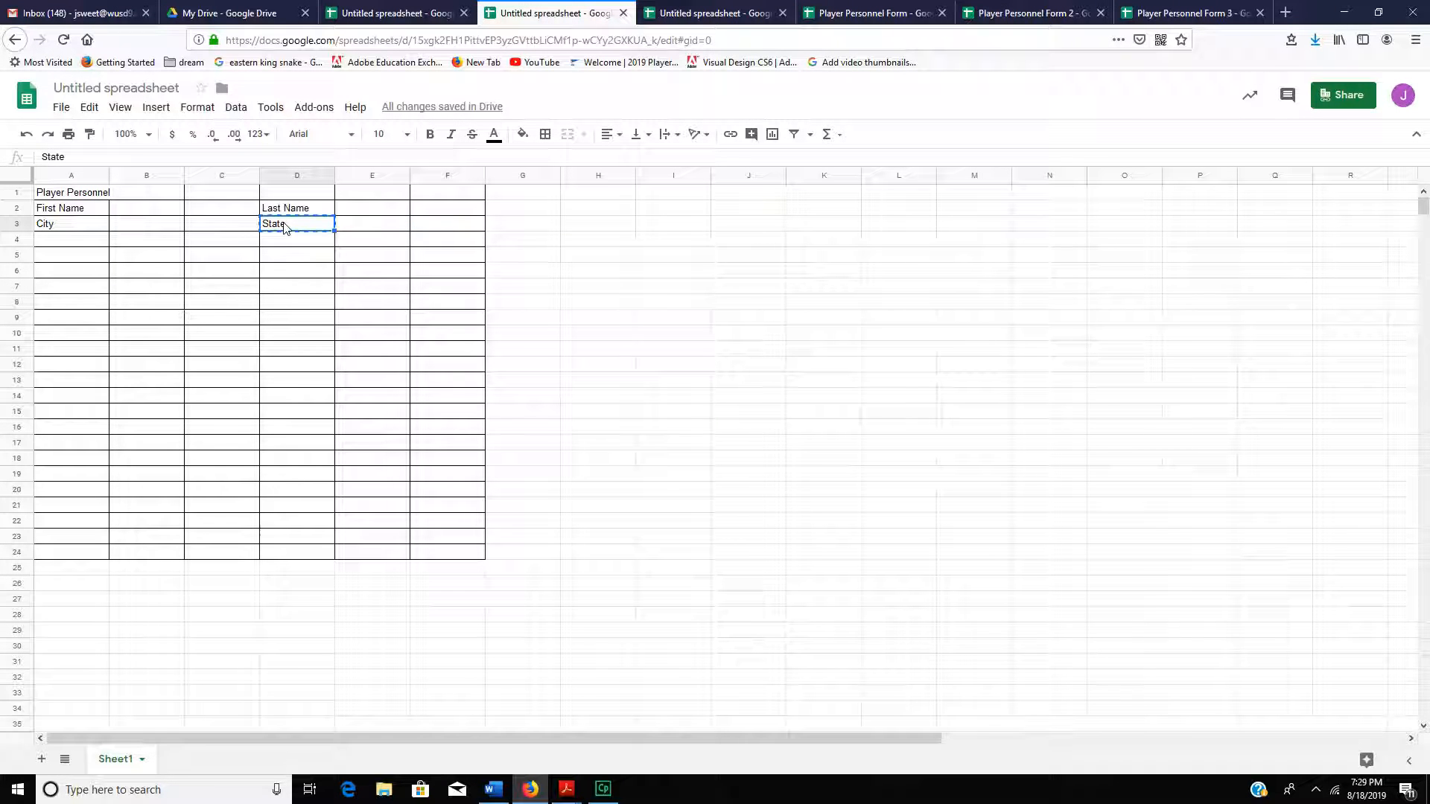
key("Delete")
left_click(230, 230)
type("State")
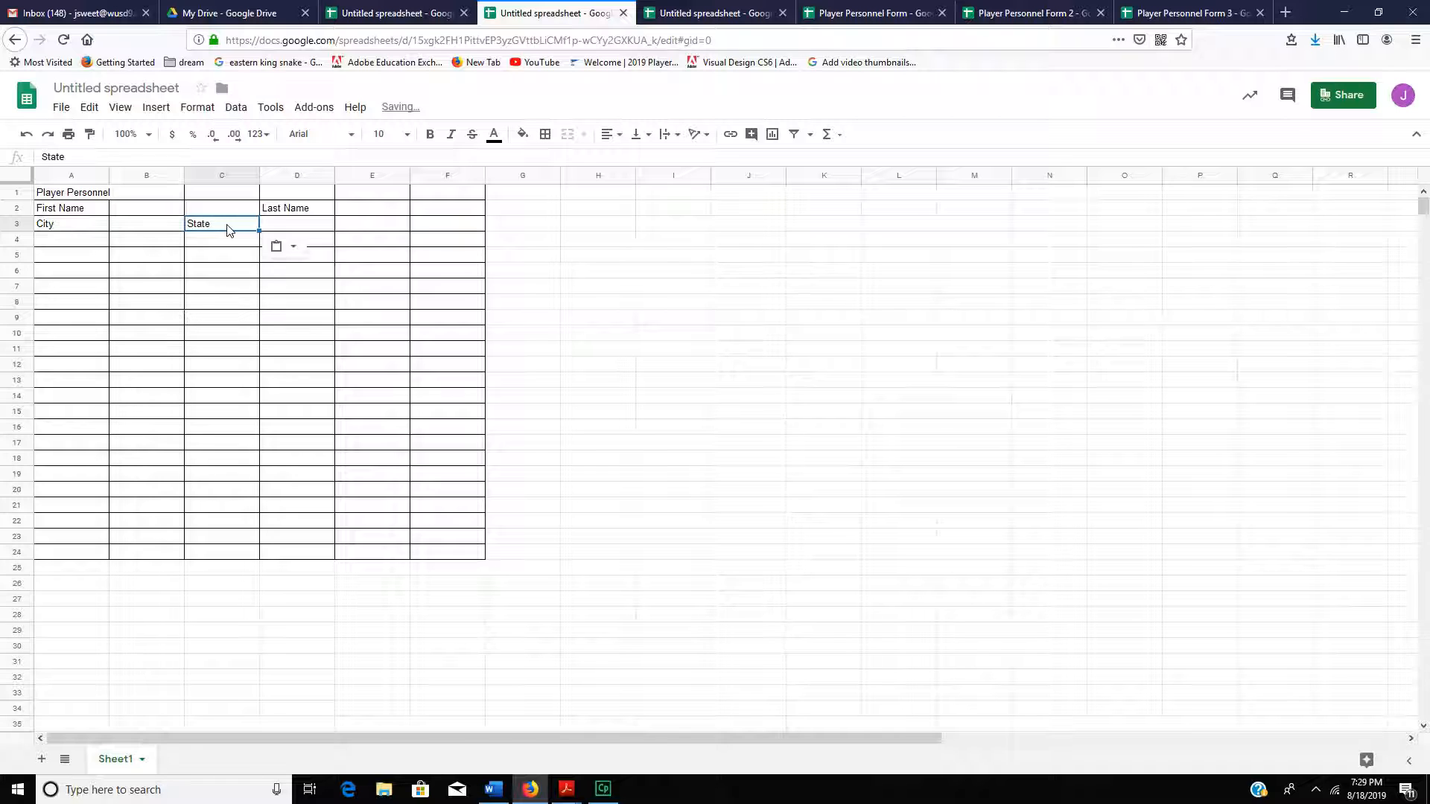
left_click(363, 232)
type("Zip Code")
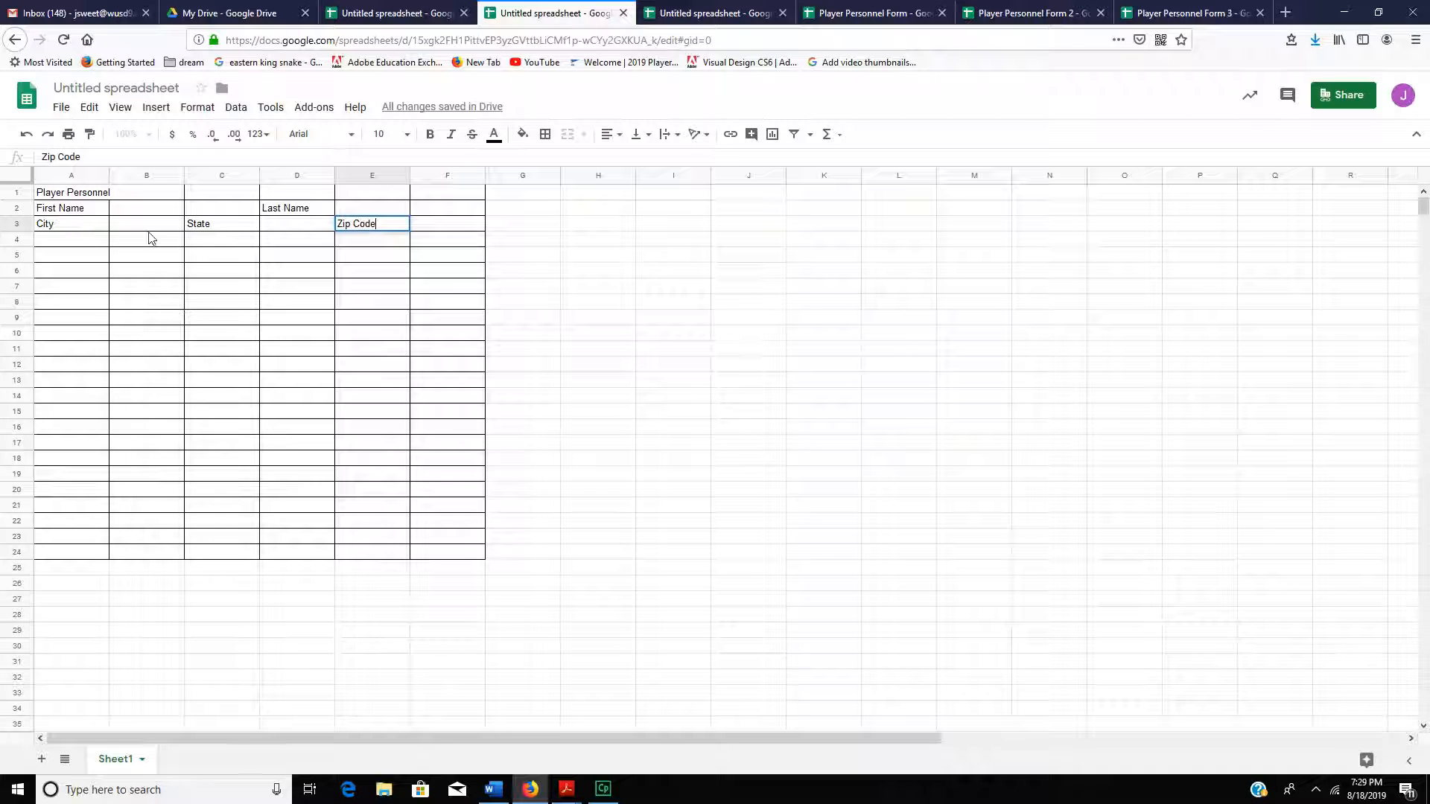
Merge the row 3 cells in pairs: A3 with B3, C3 with D3, and E3 with F3
left_click(88, 228)
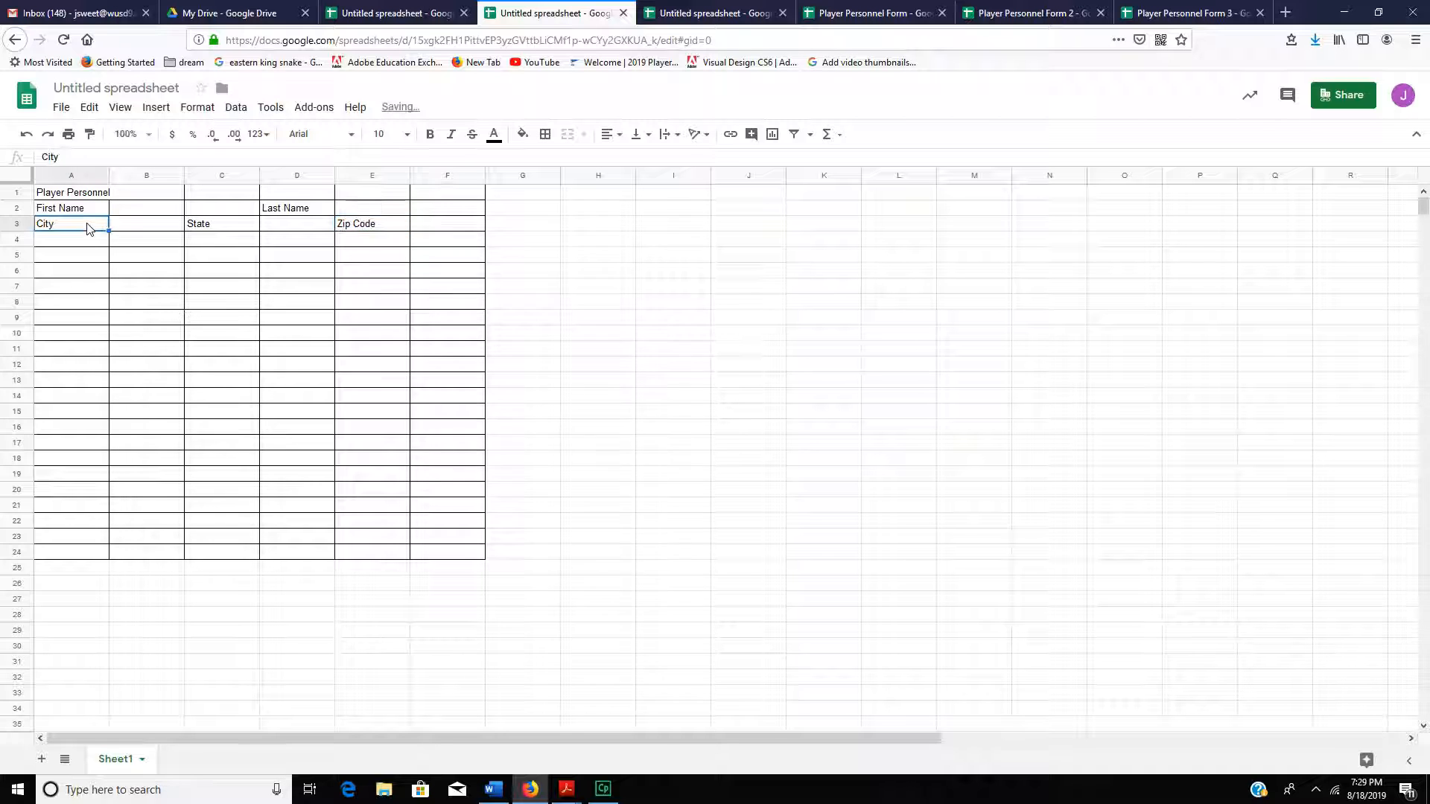
left_click(144, 228, "shift")
left_click(567, 134)
left_click(233, 233)
left_click(292, 233, "shift")
left_click(567, 134)
left_click(374, 234)
left_click(438, 231, "shift")
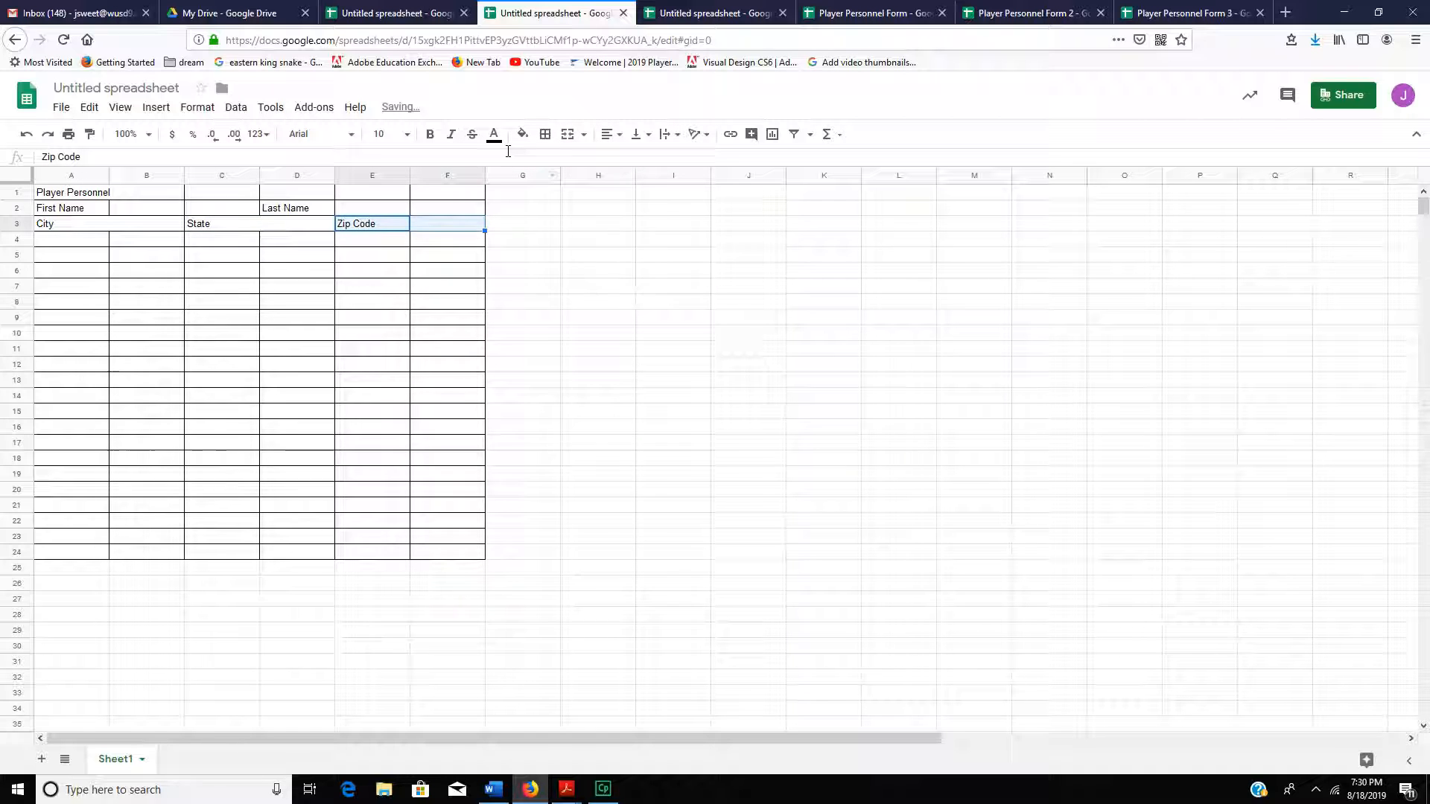
left_click(568, 134)
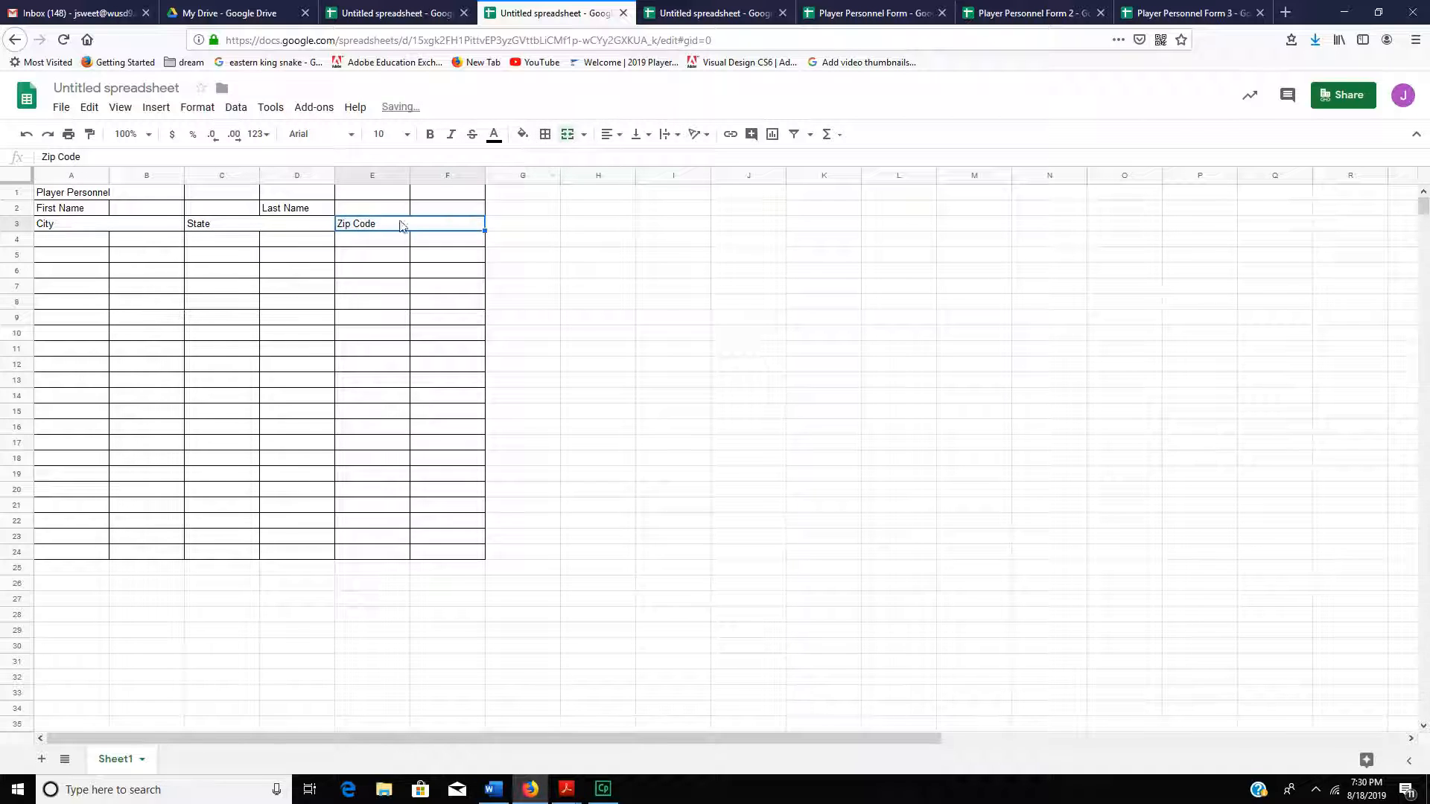
Merge cells A2 through C2 for First Name and D2 through F2 for Last Name
left_click_drag(111, 204, 210, 211)
left_click(567, 135)
left_click_drag(300, 216, 463, 215)
left_click(567, 136)
Merge cells A1 through F1 and center the Player Personnel title across them
left_click_drag(67, 196, 456, 198)
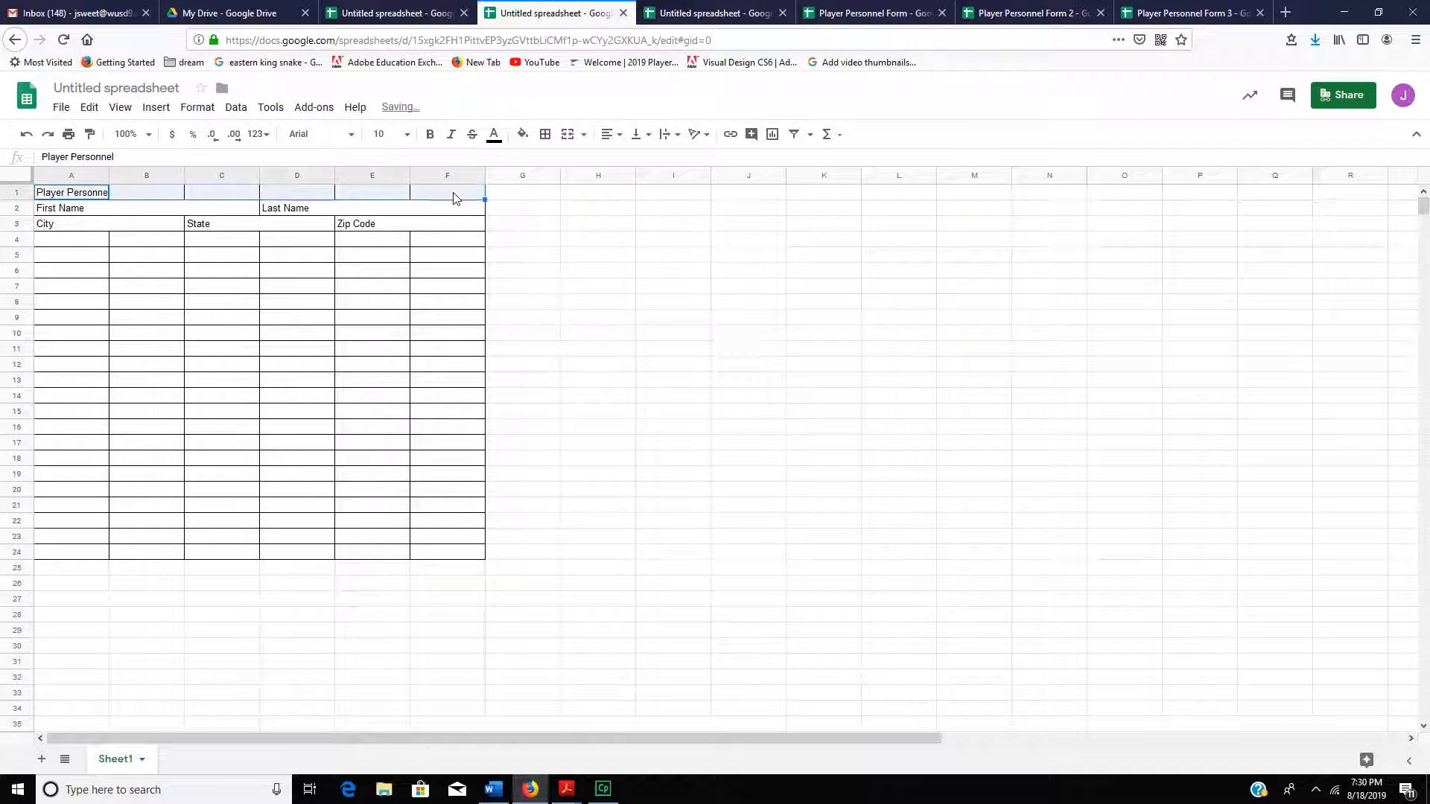
left_click(567, 135)
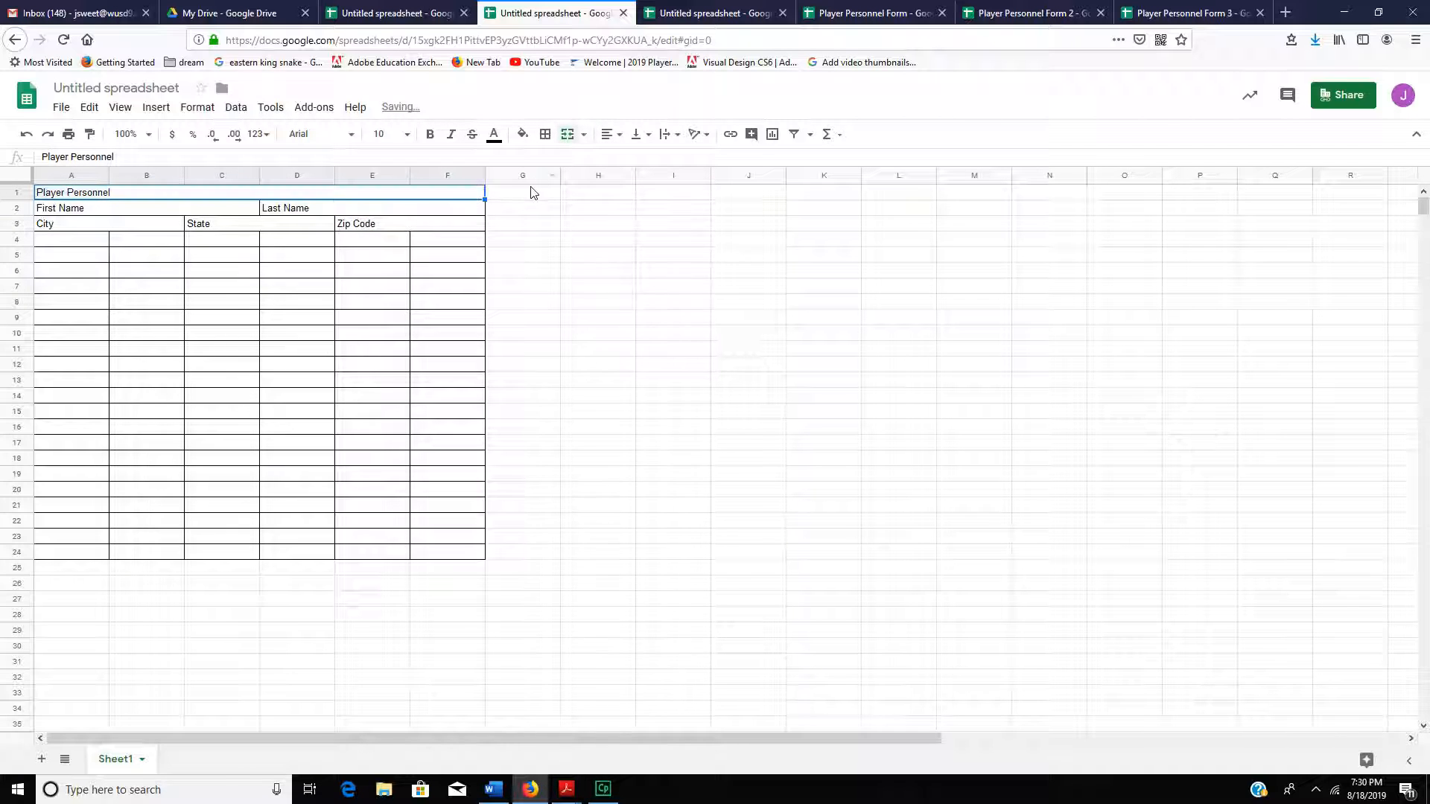
left_click(618, 135)
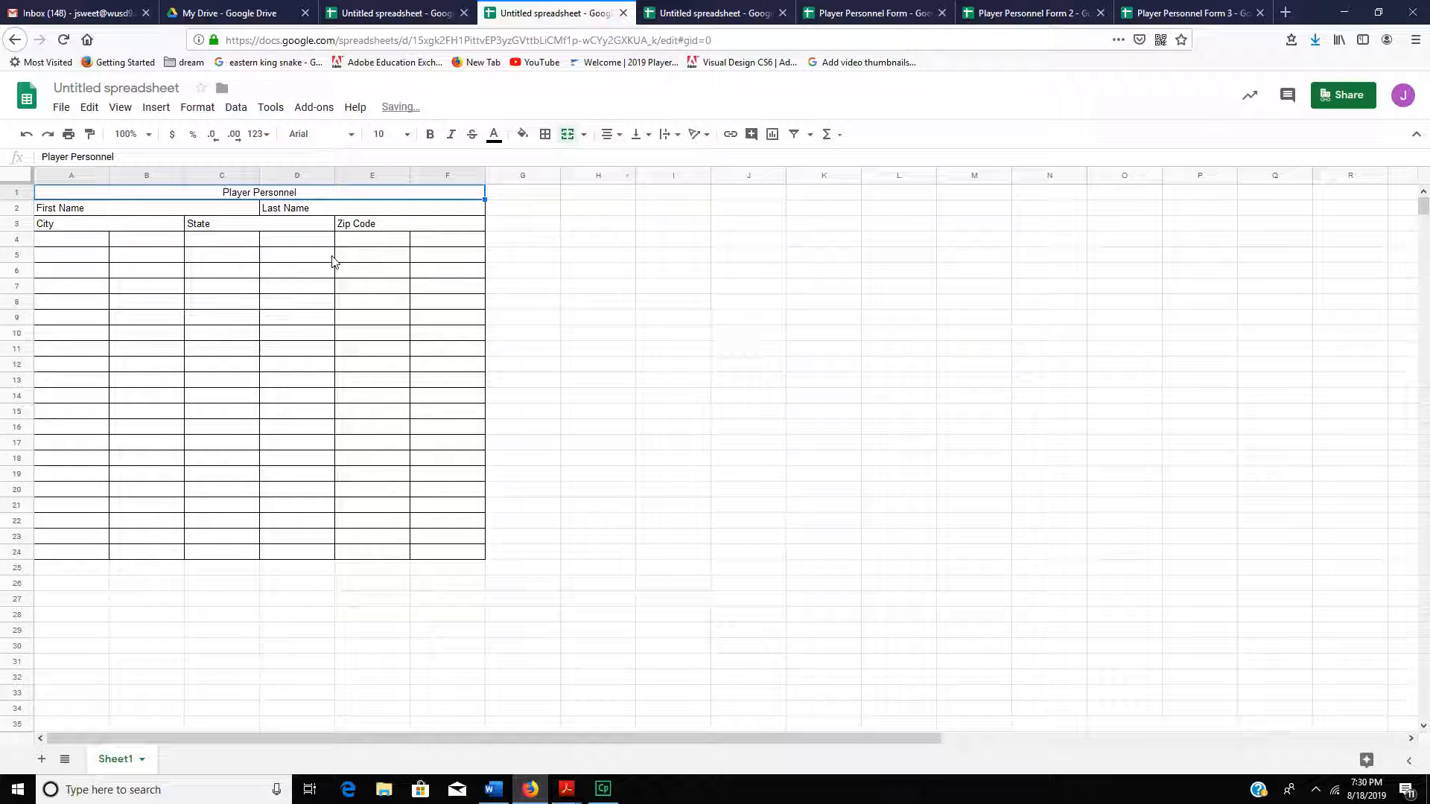
left_click_drag(184, 176, 183, 177)
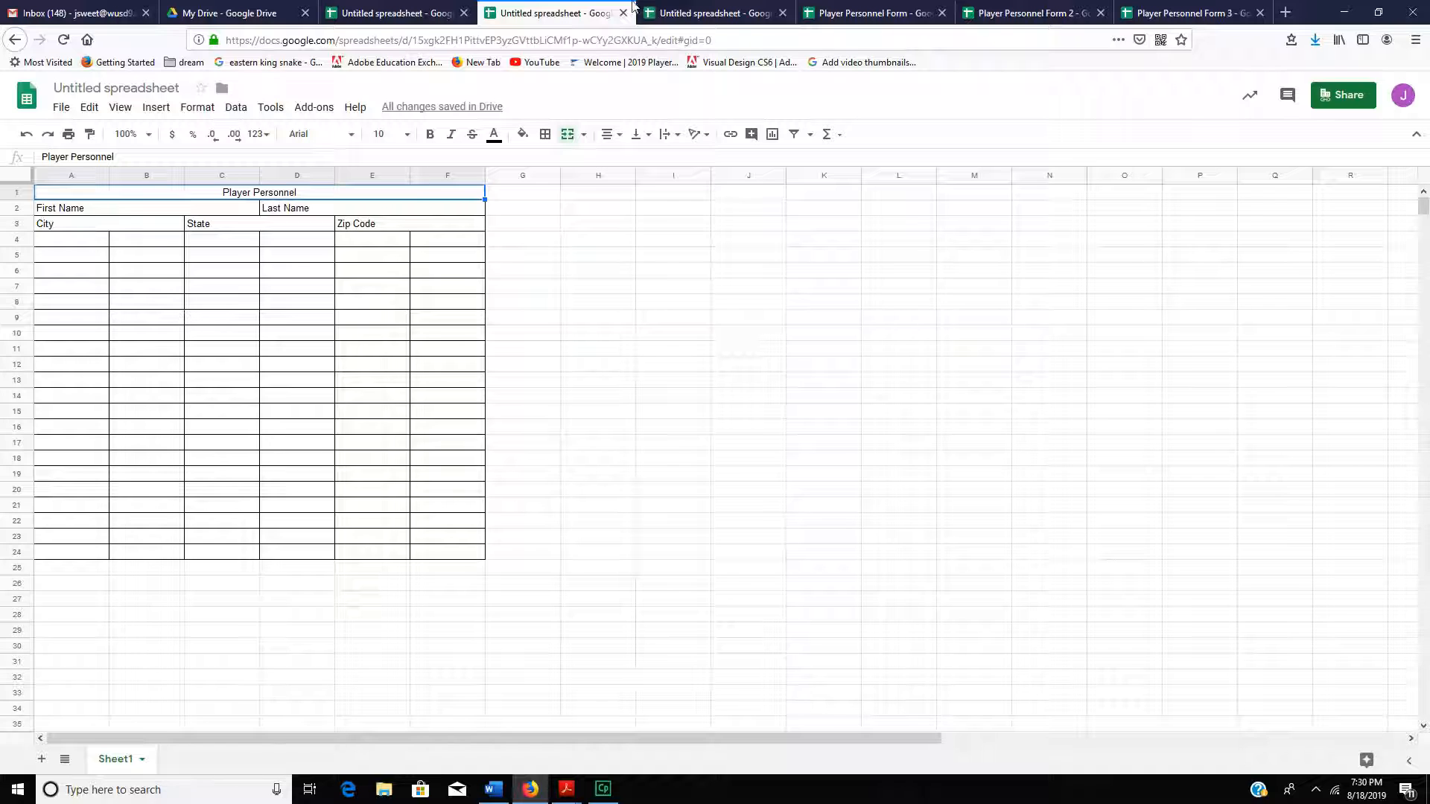
Switch to the Player Personnel Form spreadsheet and compare its field labels with the PDF sample form
left_click(674, 13)
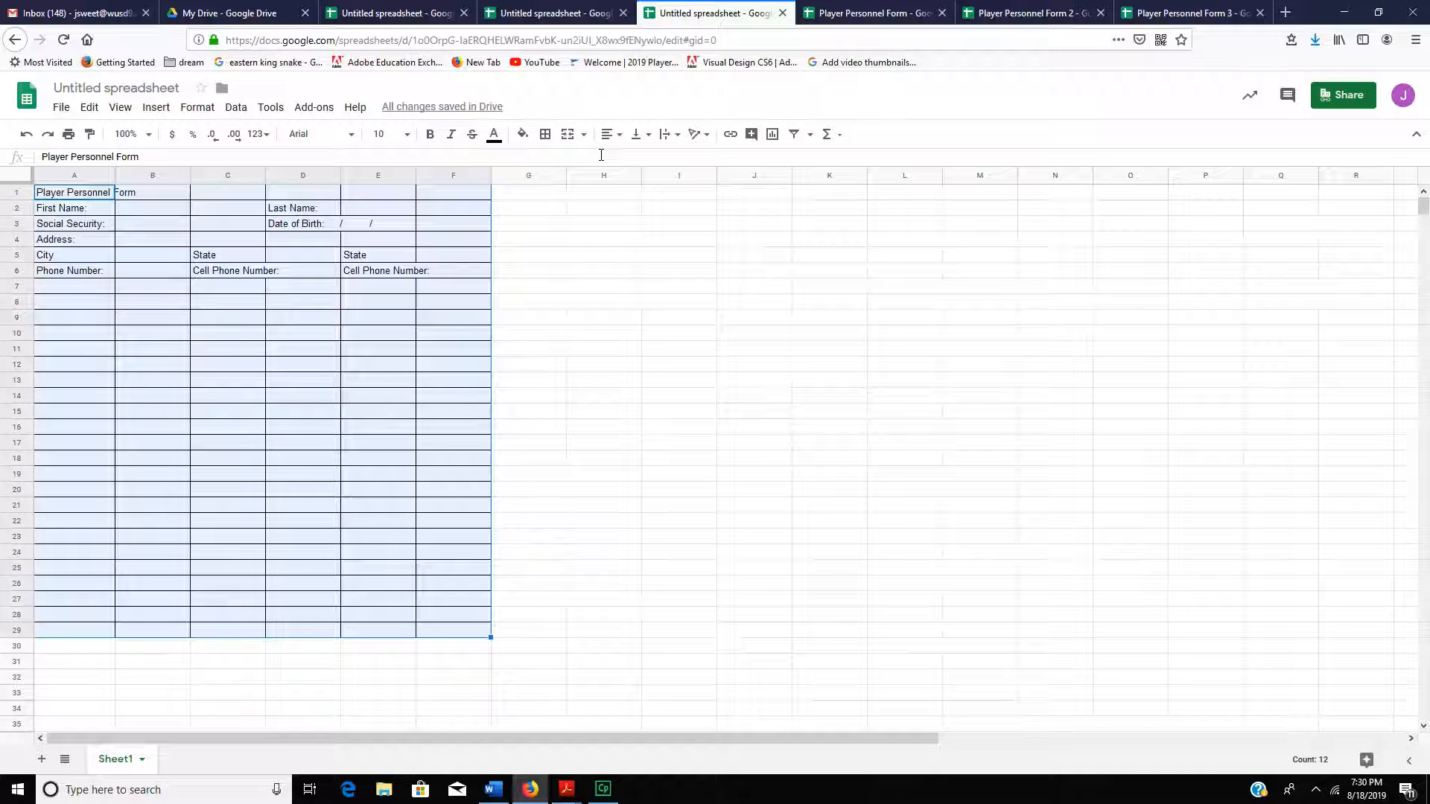
left_click(866, 15)
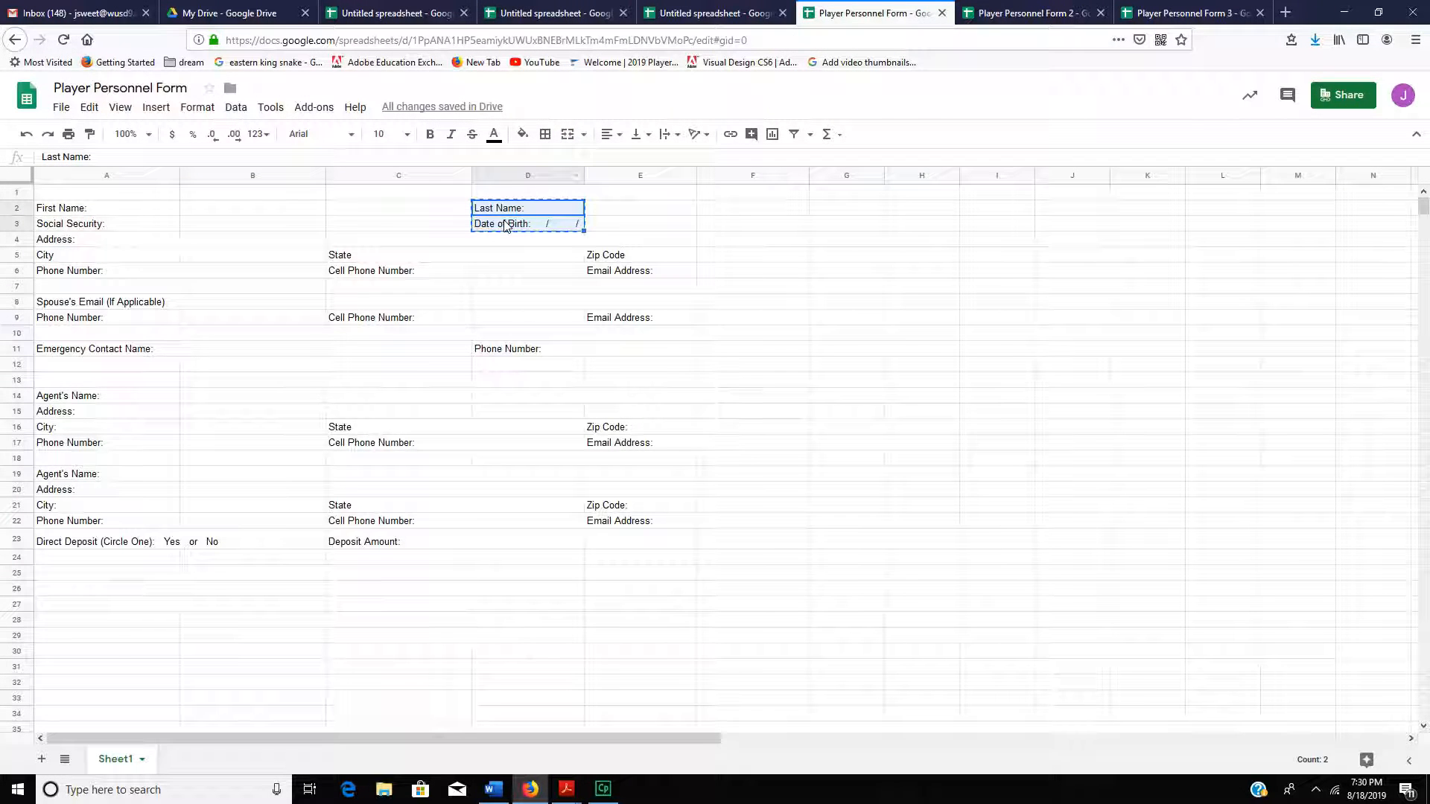
left_click(405, 337)
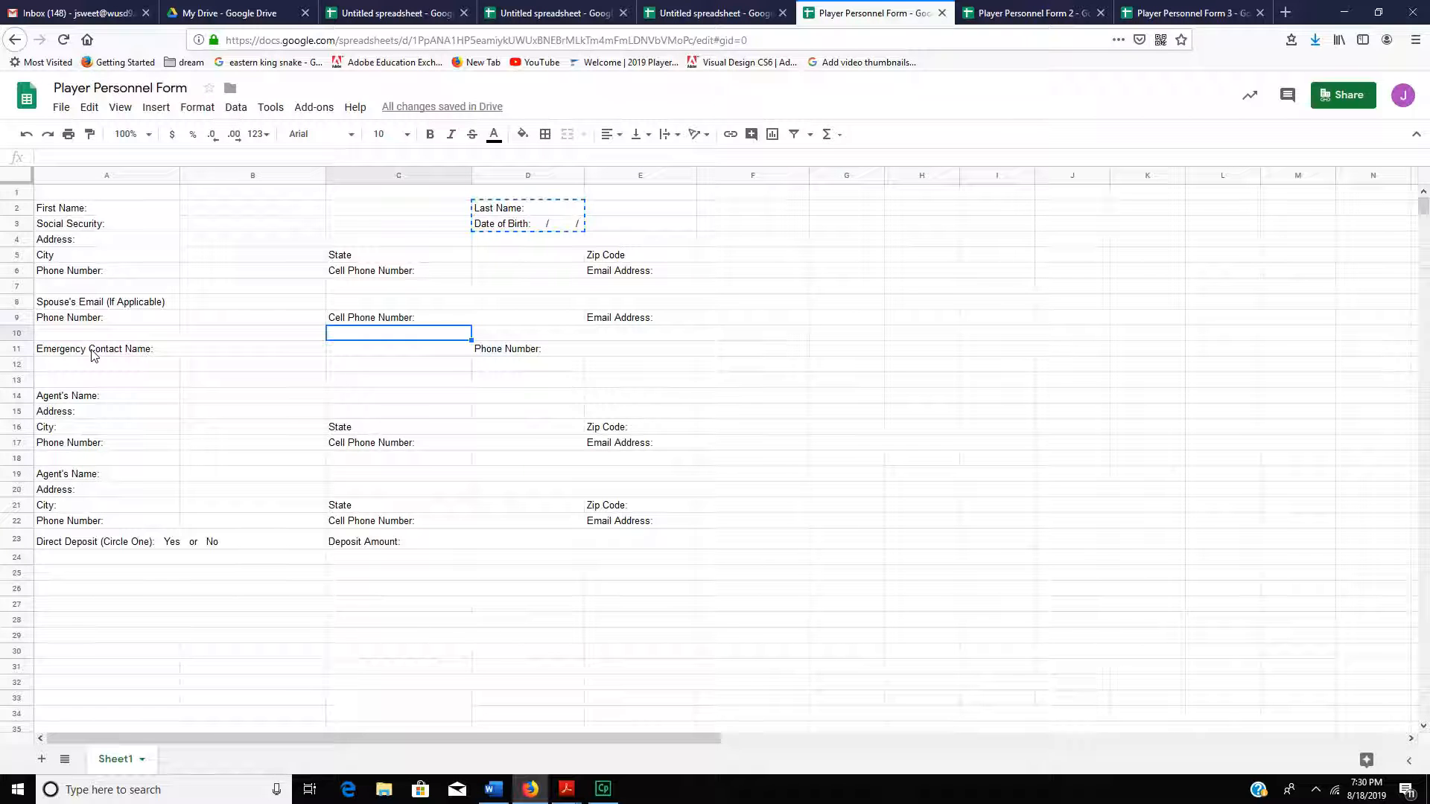
left_click(222, 492)
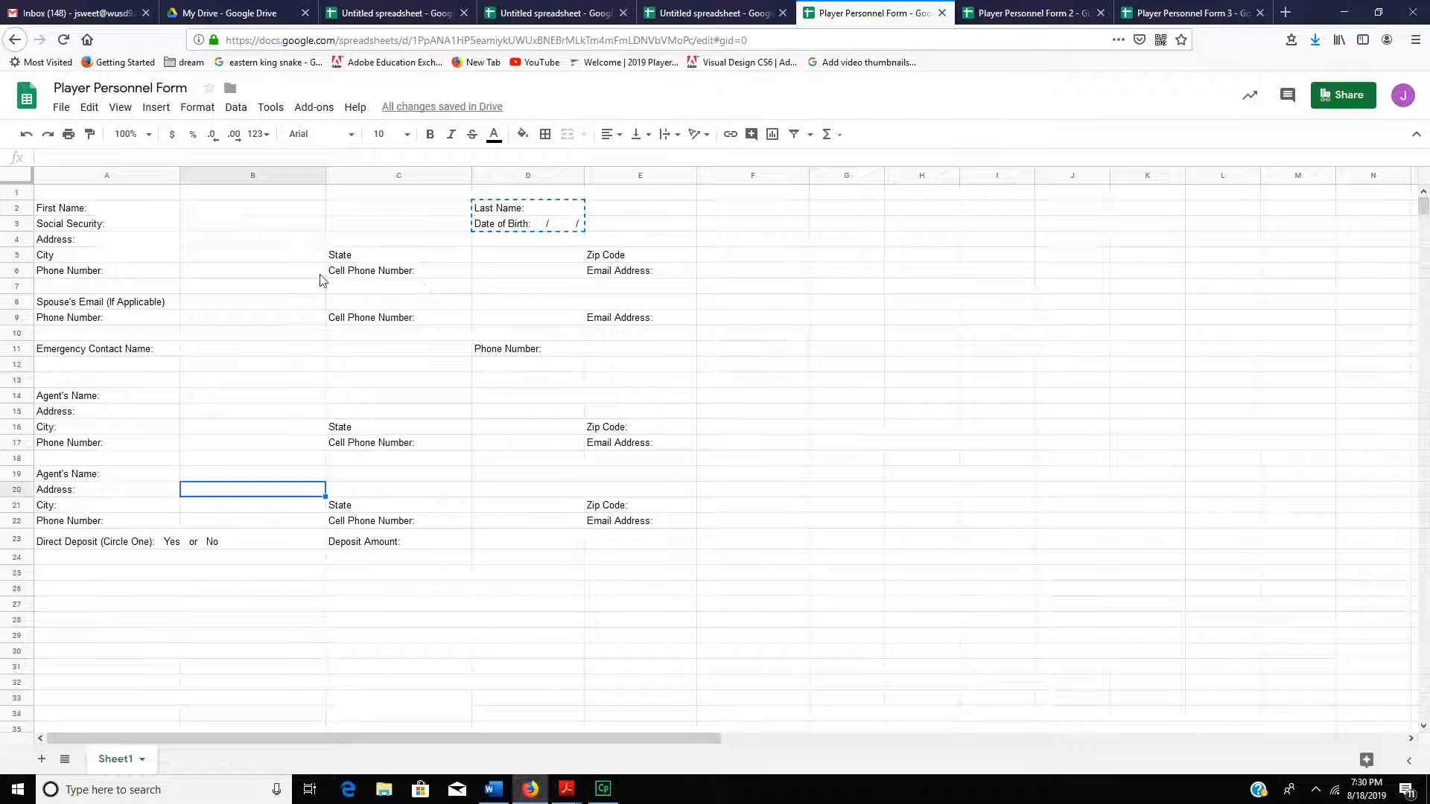
key("alt+Tab")
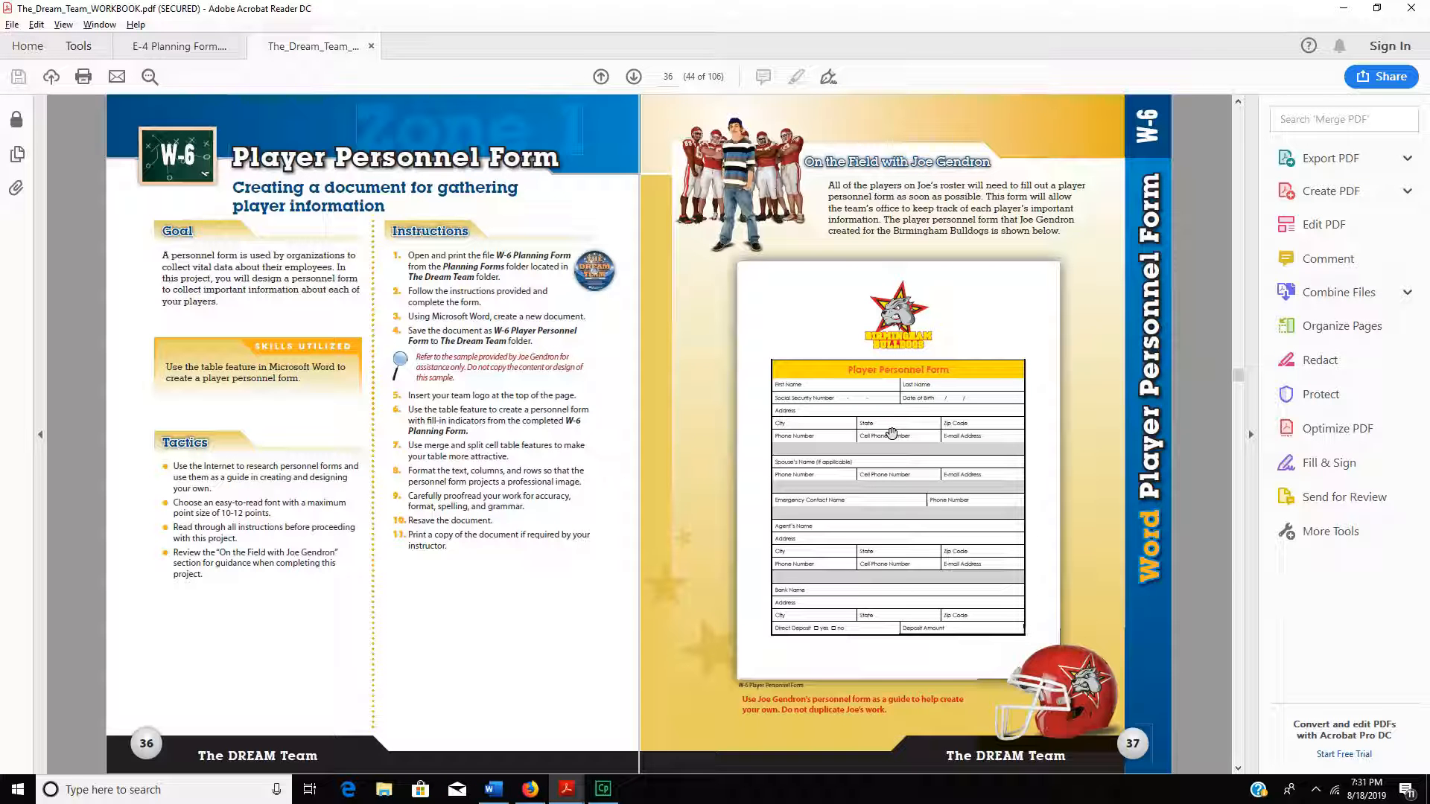
key("alt+Tab")
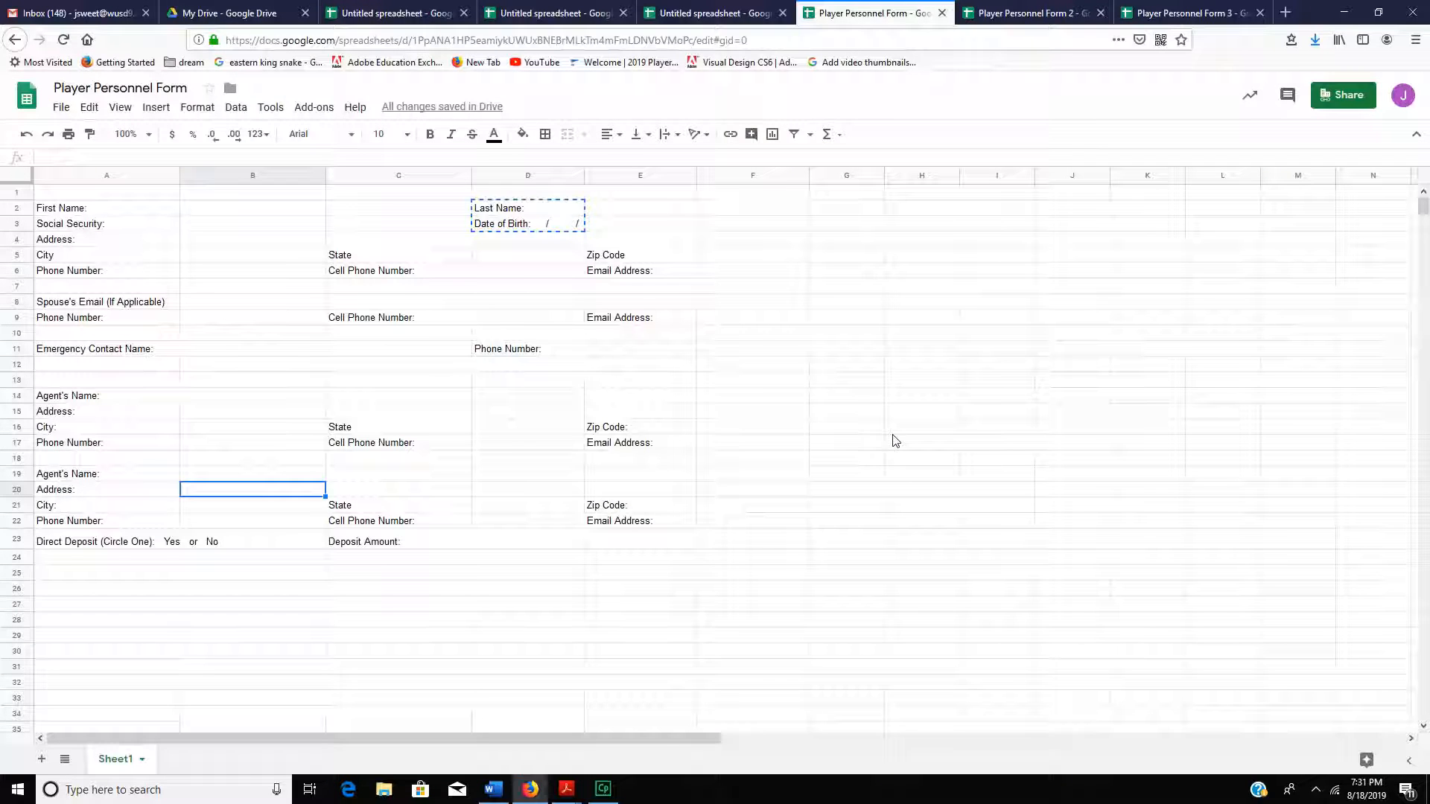
left_click(595, 399)
Merge cells A1 through F1 and enter the title Player Personnel Form in the merged cell
left_click(96, 196)
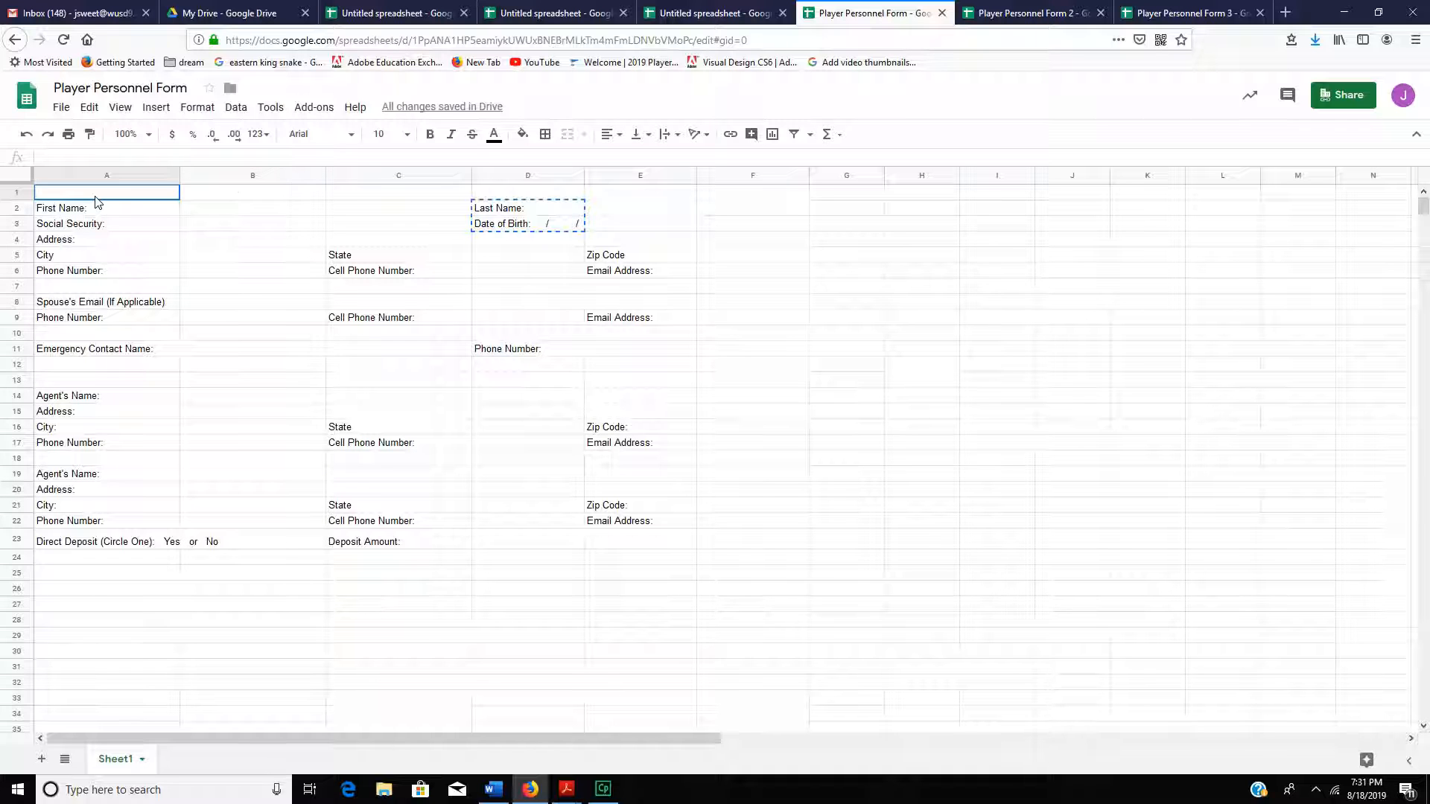
left_click_drag(138, 202, 763, 198)
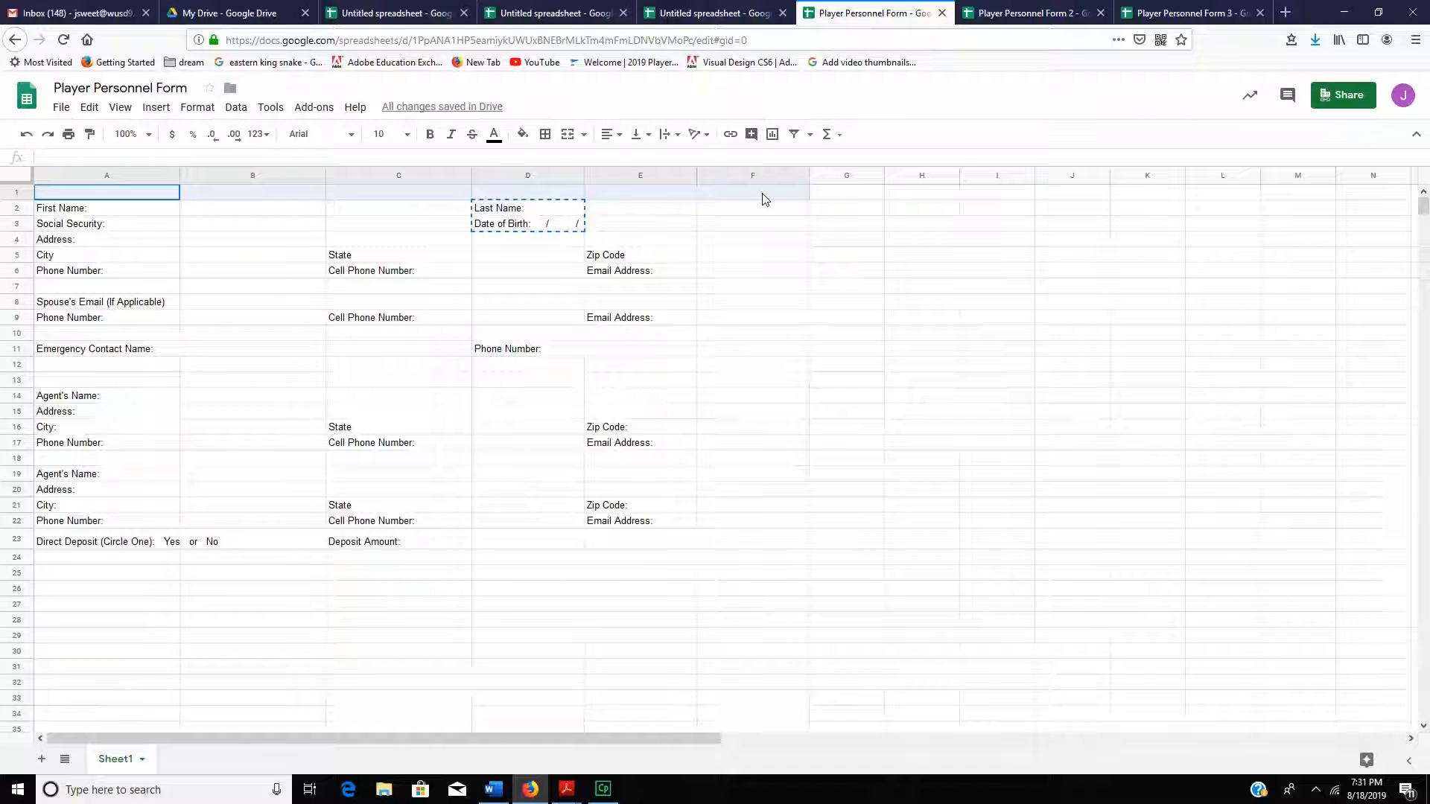
left_click(568, 134)
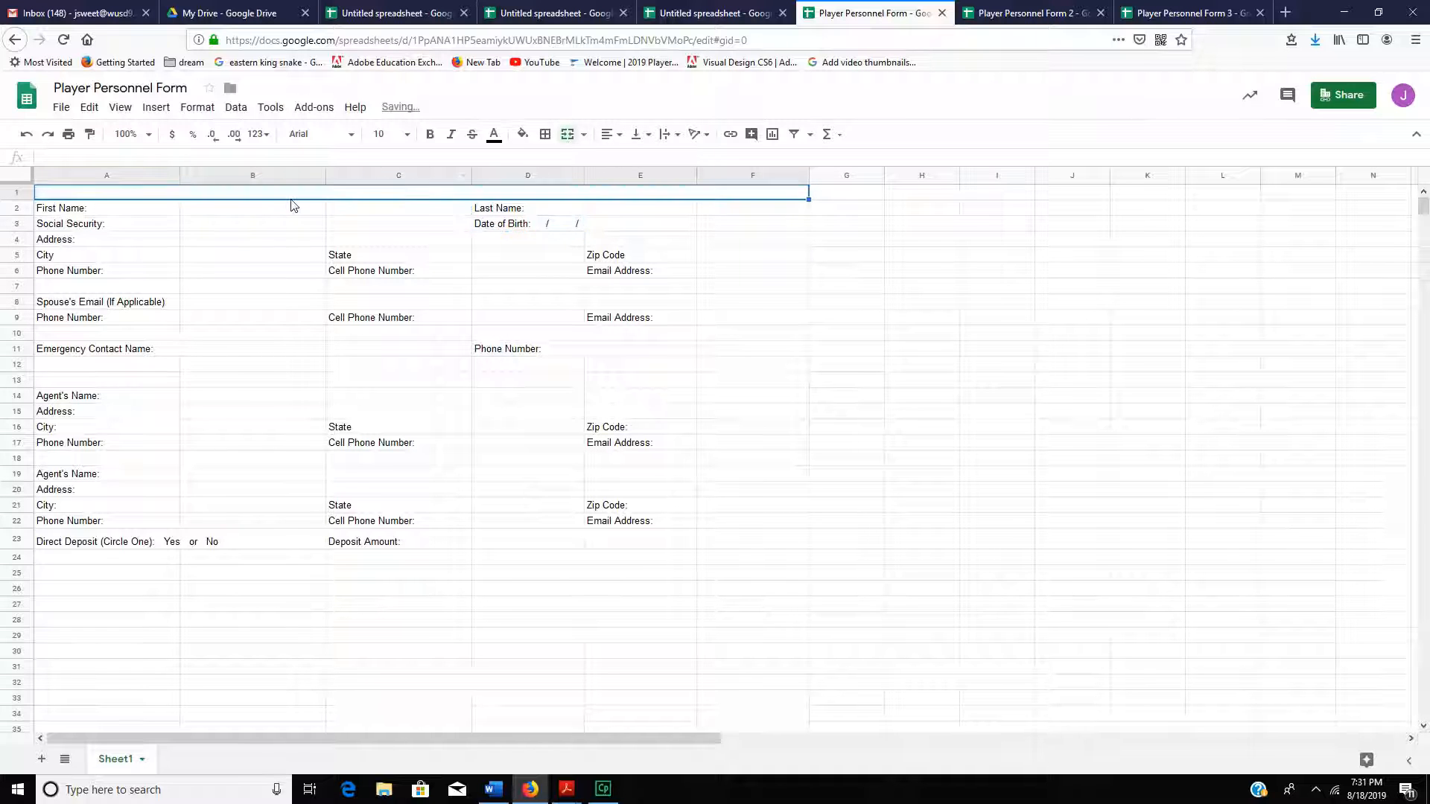
type("Plwe")
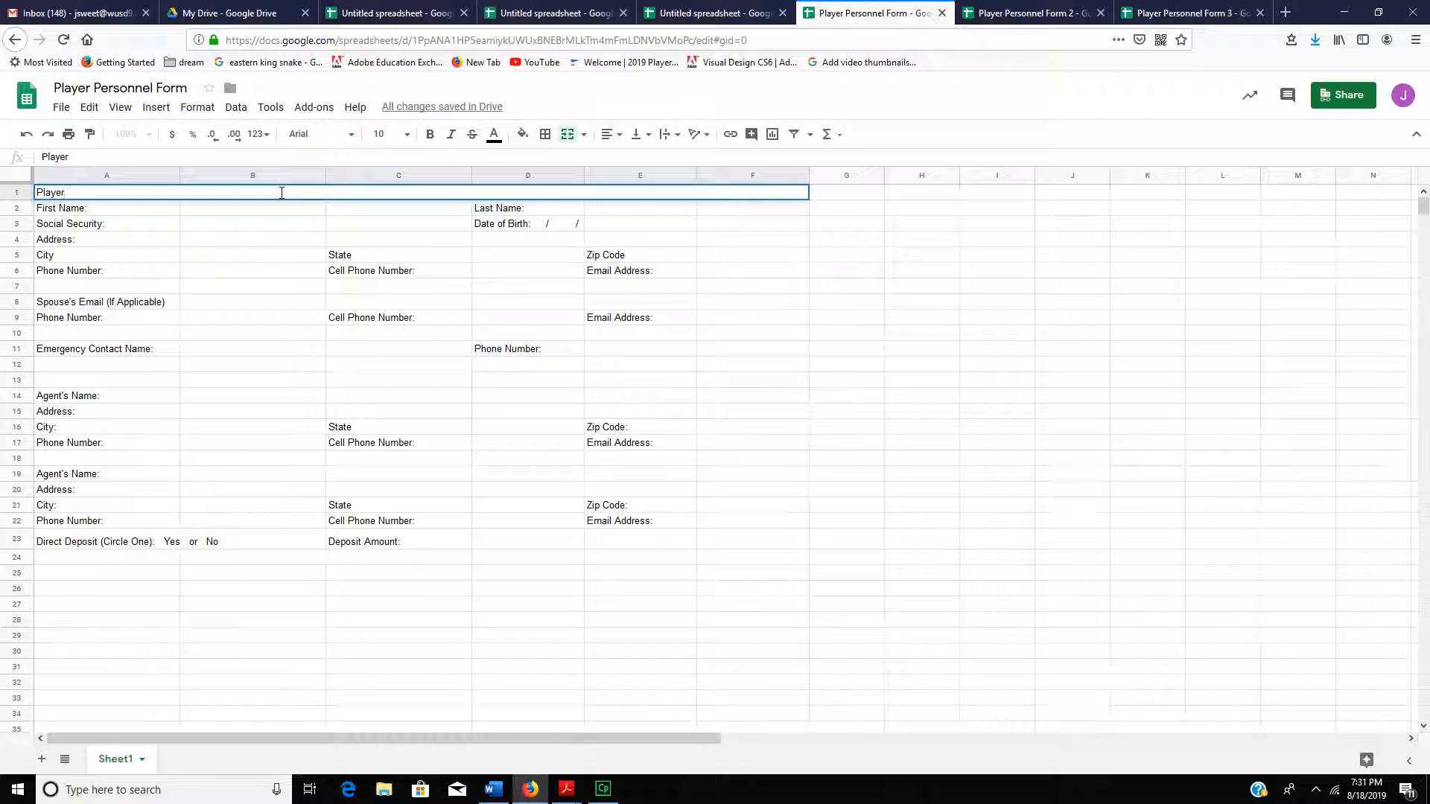
type("er Personnel Form")
left_click(268, 276)
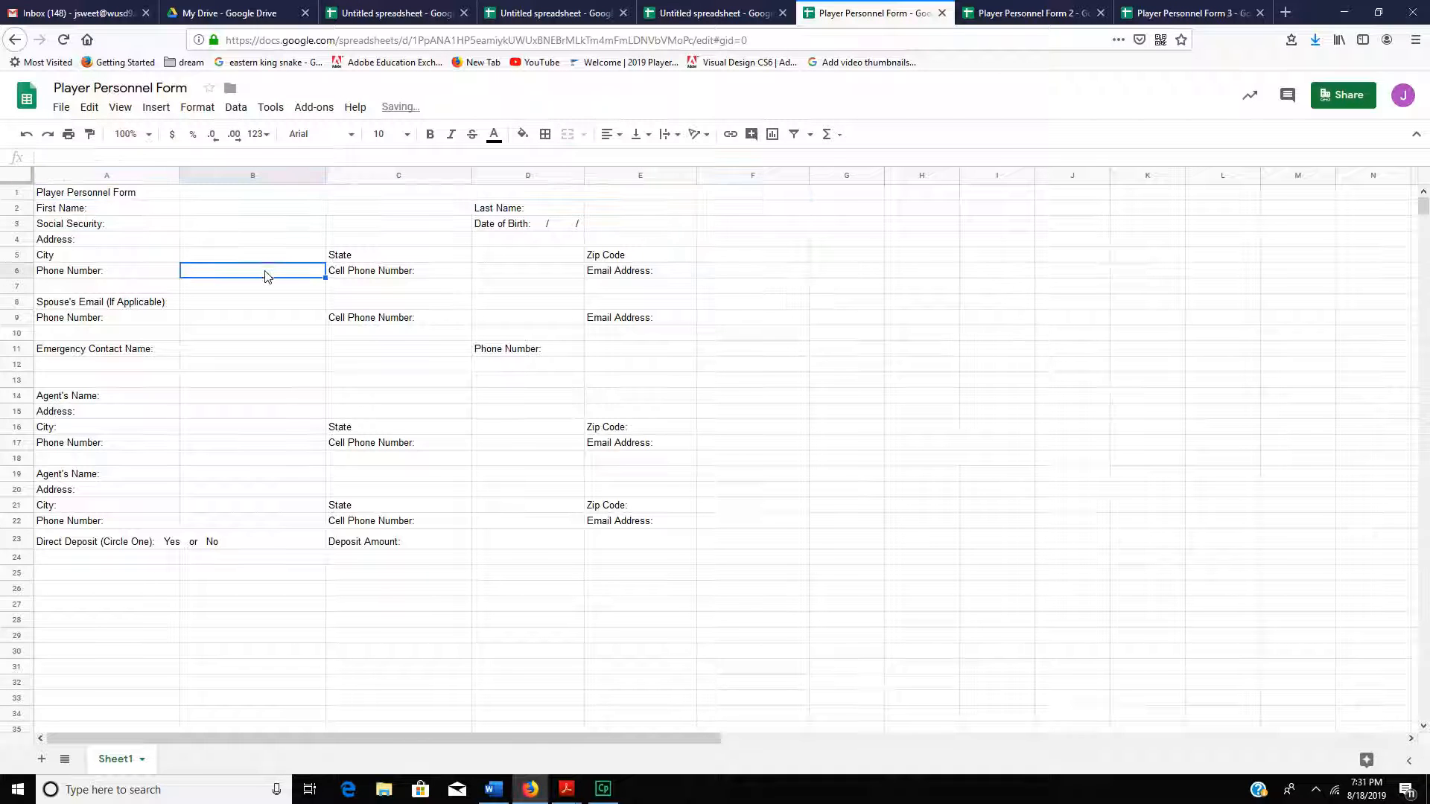
Center the Player Personnel Form title, make it bold, and set its font size to 14
left_click(146, 196)
left_click(609, 134)
left_click(625, 161)
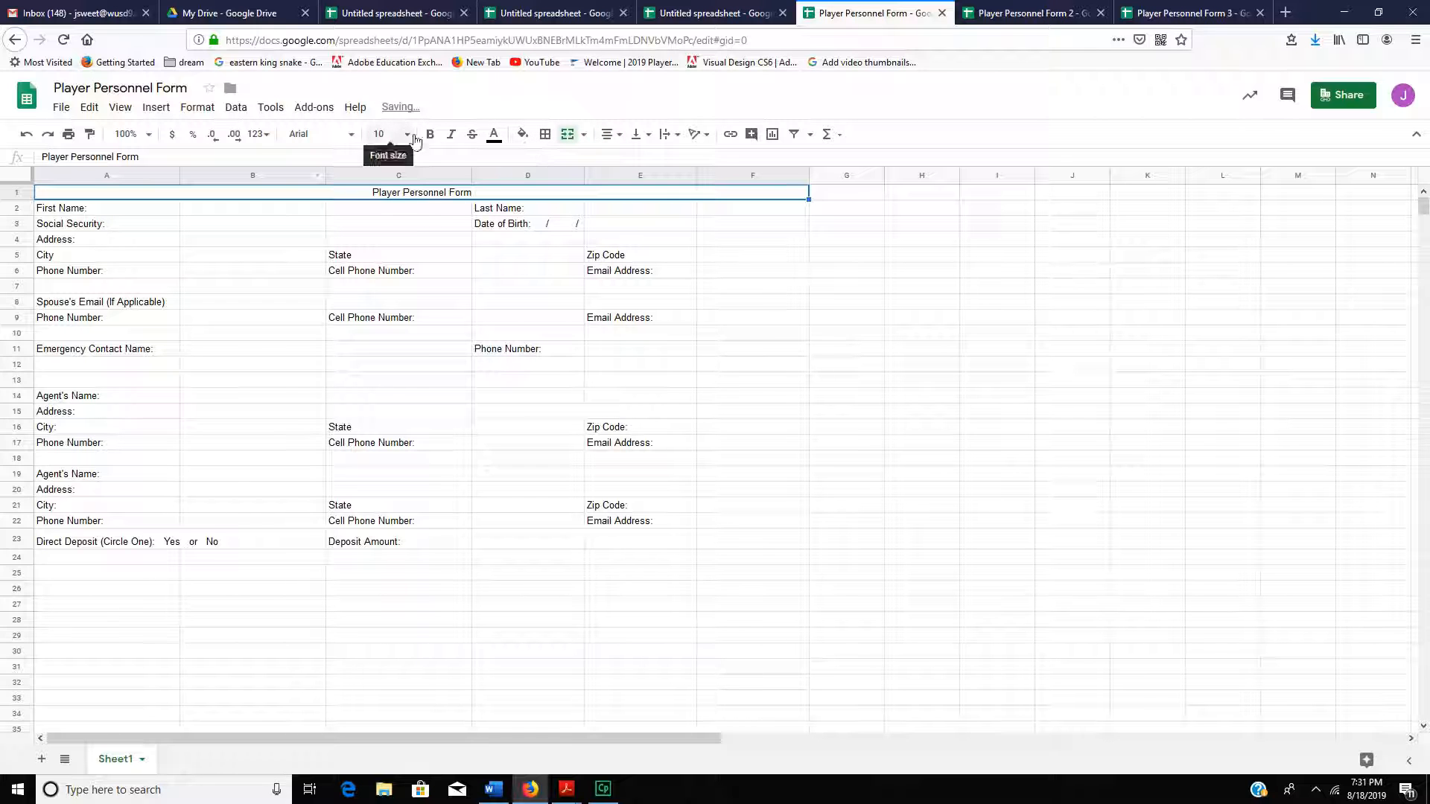
left_click(432, 136)
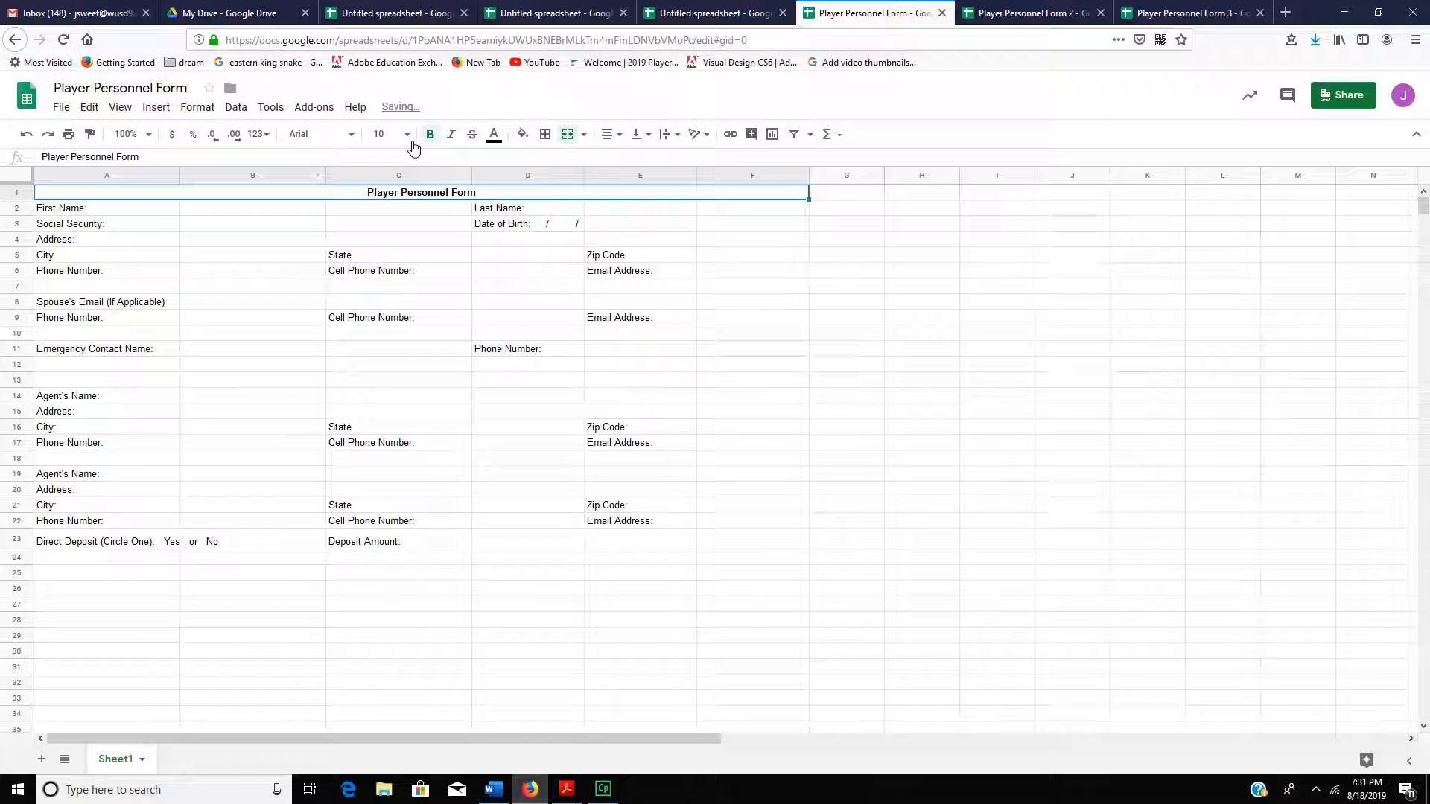
left_click(407, 135)
left_click(385, 326)
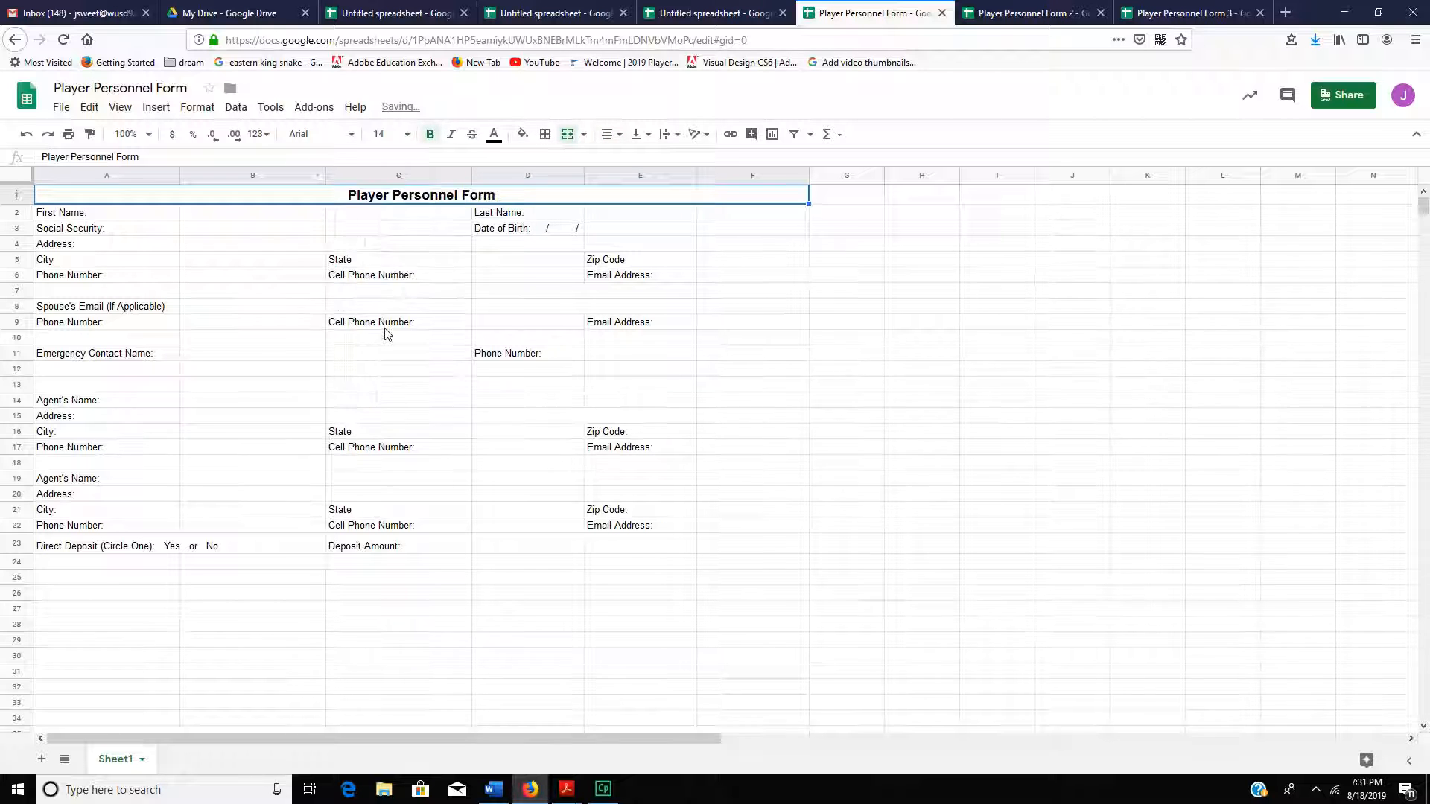
Check the title styling in the PDF sample, and give the title row red text on a yellow fill
key("alt+Tab")
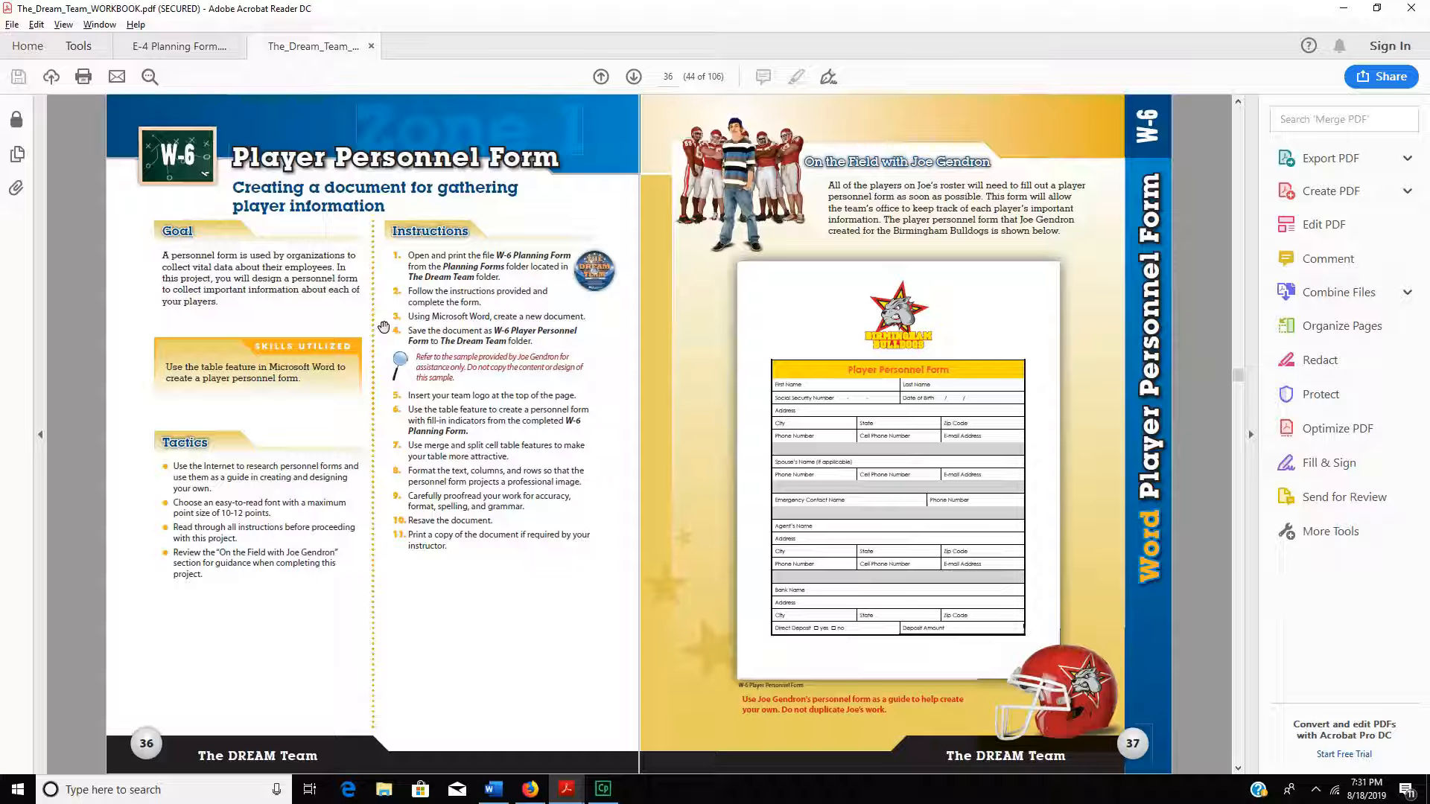
key("alt+Tab")
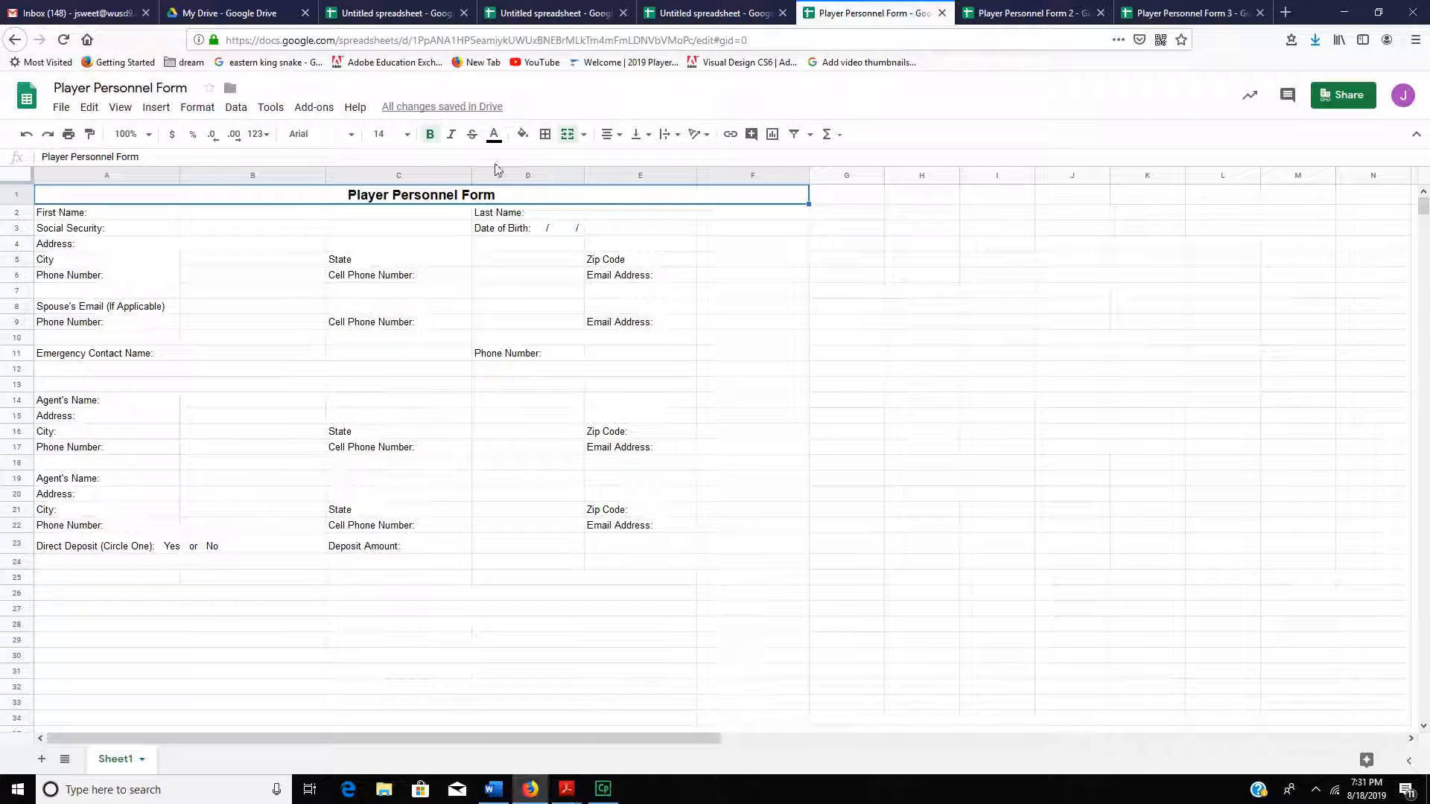
left_click(488, 144)
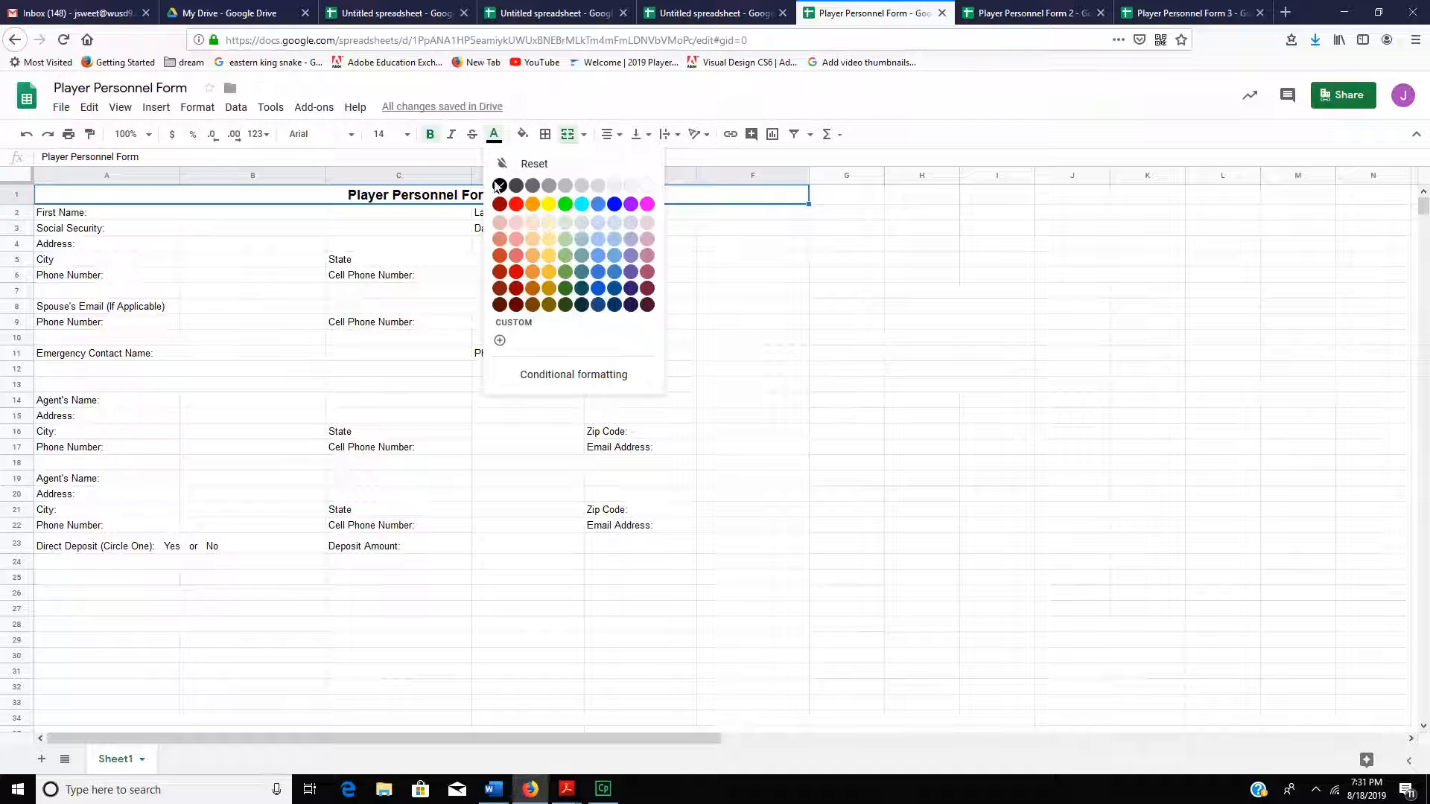
left_click(515, 205)
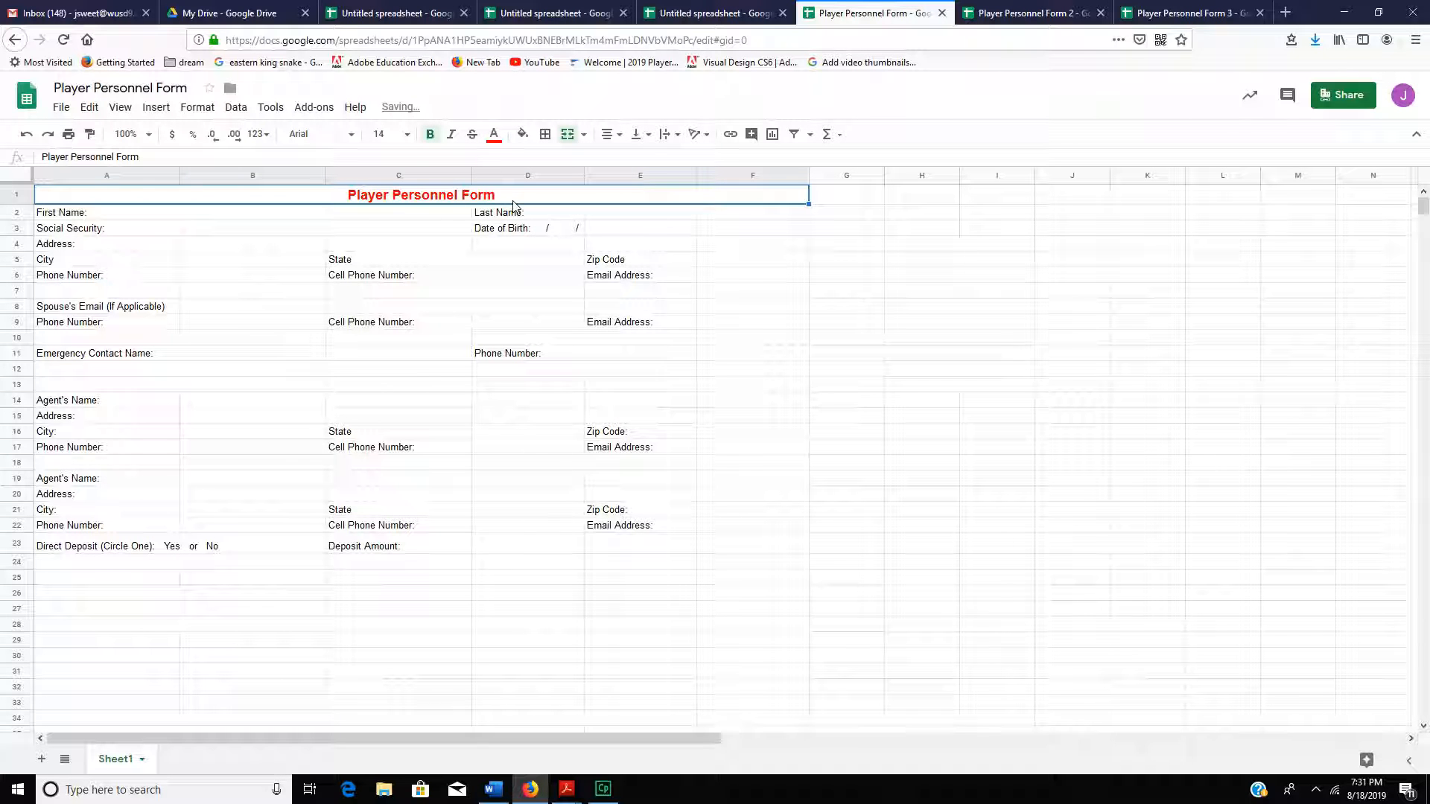
left_click(523, 135)
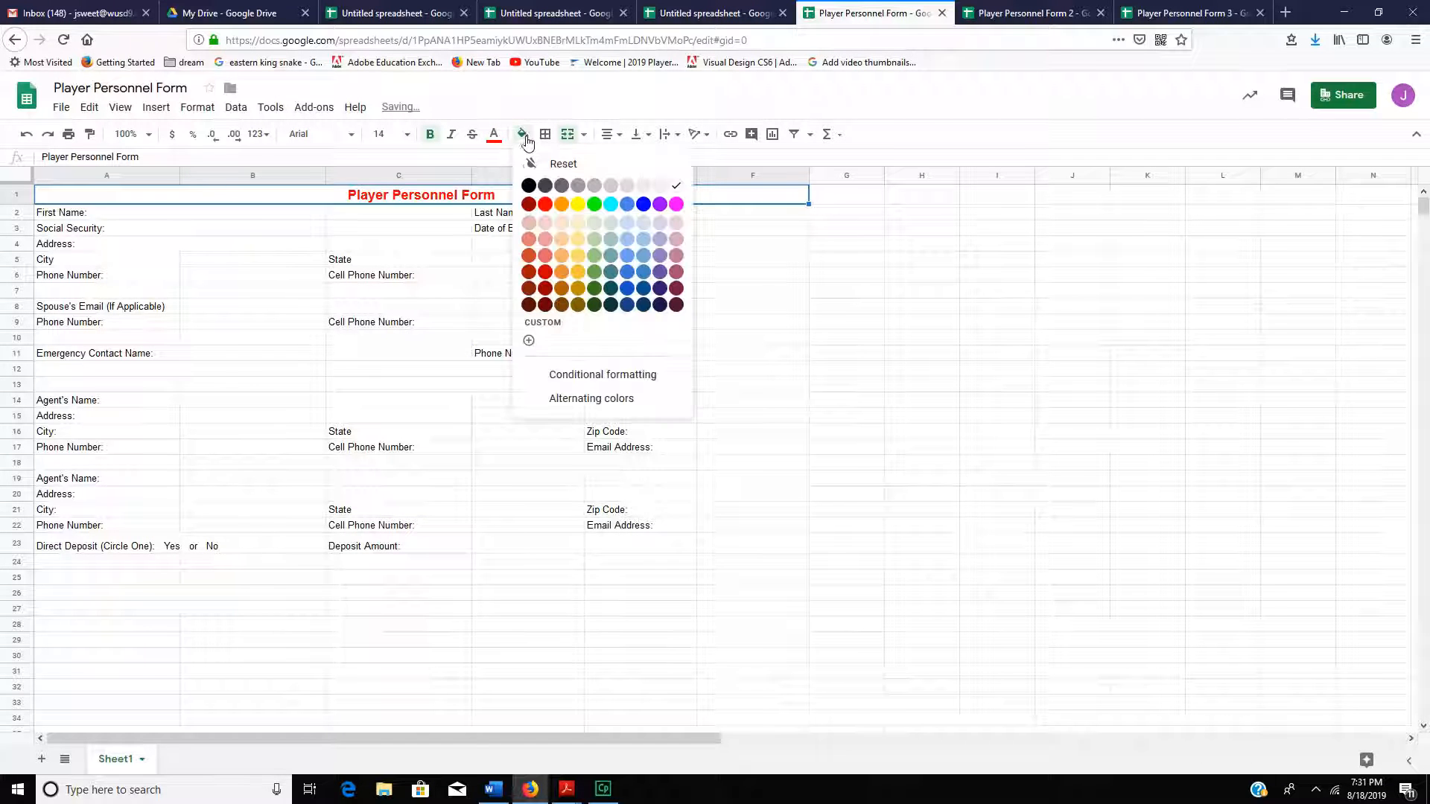
left_click(581, 209)
left_click(542, 277)
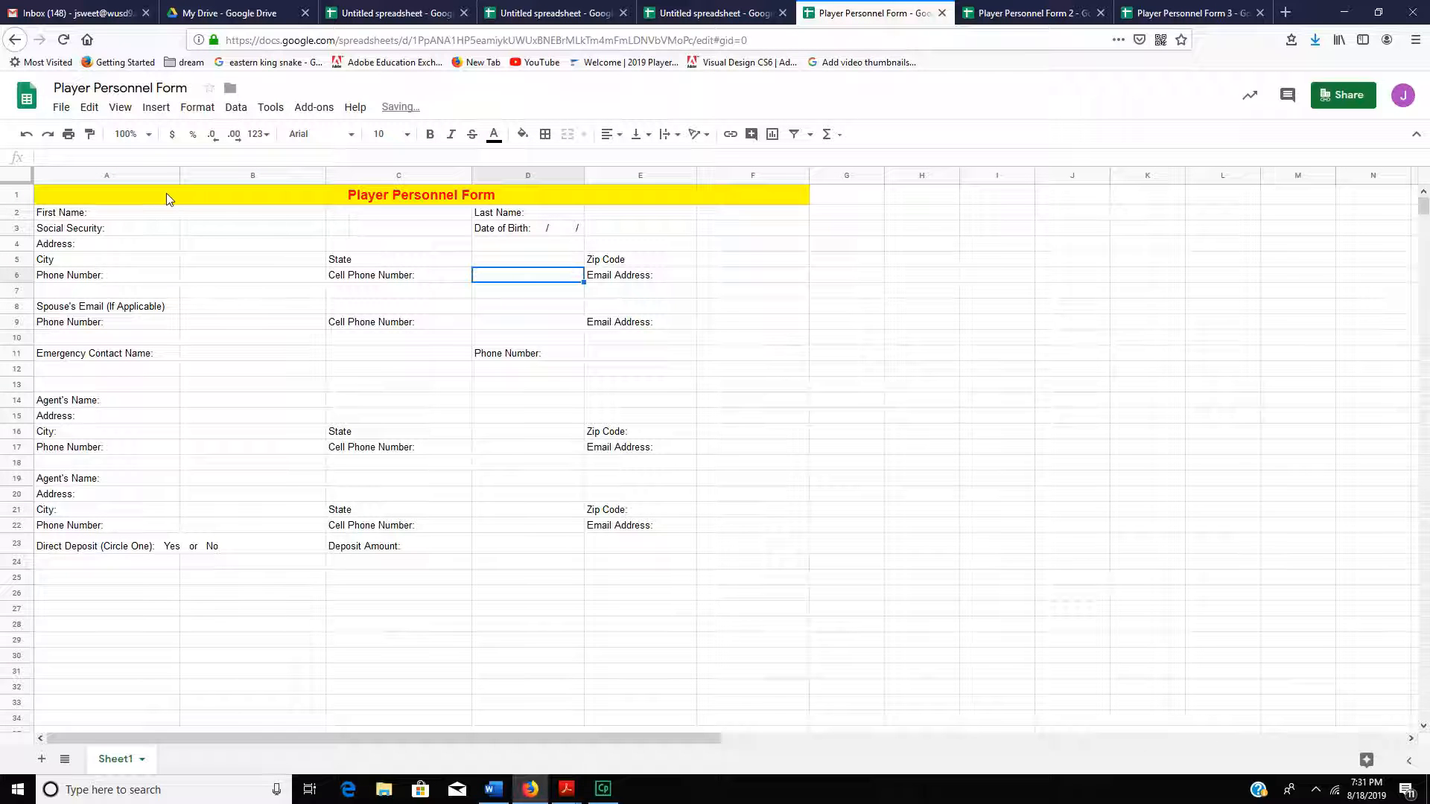
Apply thin black borders around every cell in the range A2 through F23
left_click_drag(130, 215, 733, 553)
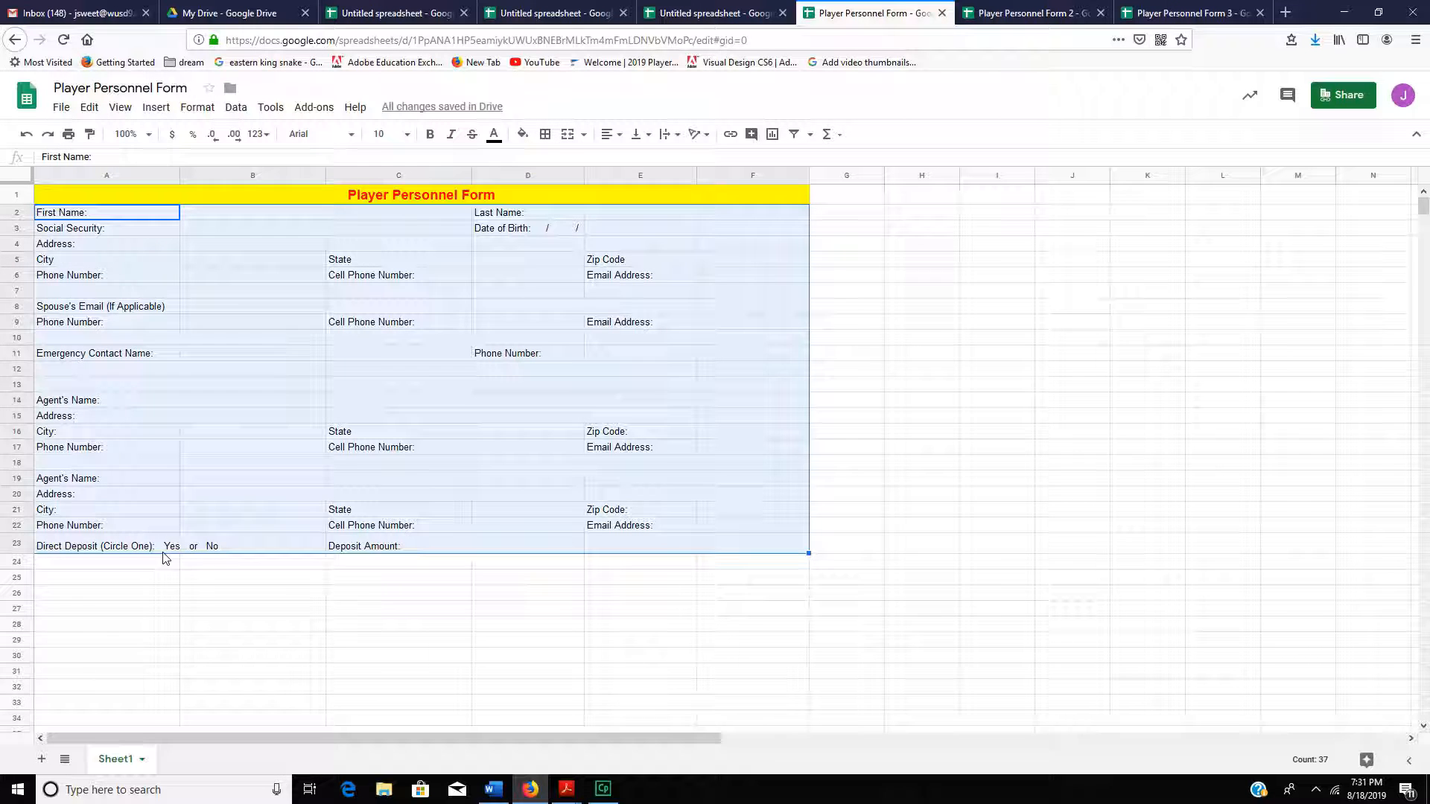
left_click(549, 136)
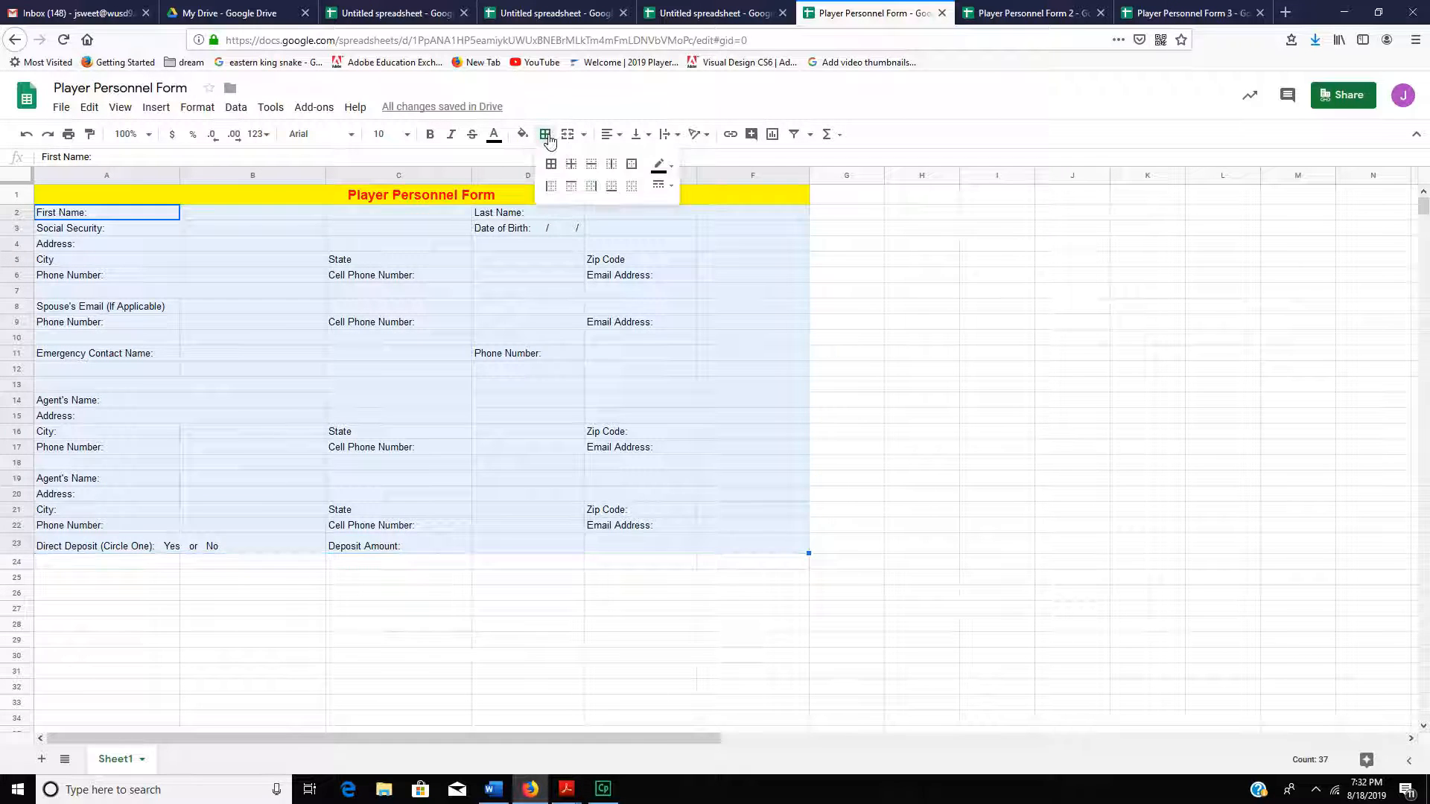
left_click(662, 187)
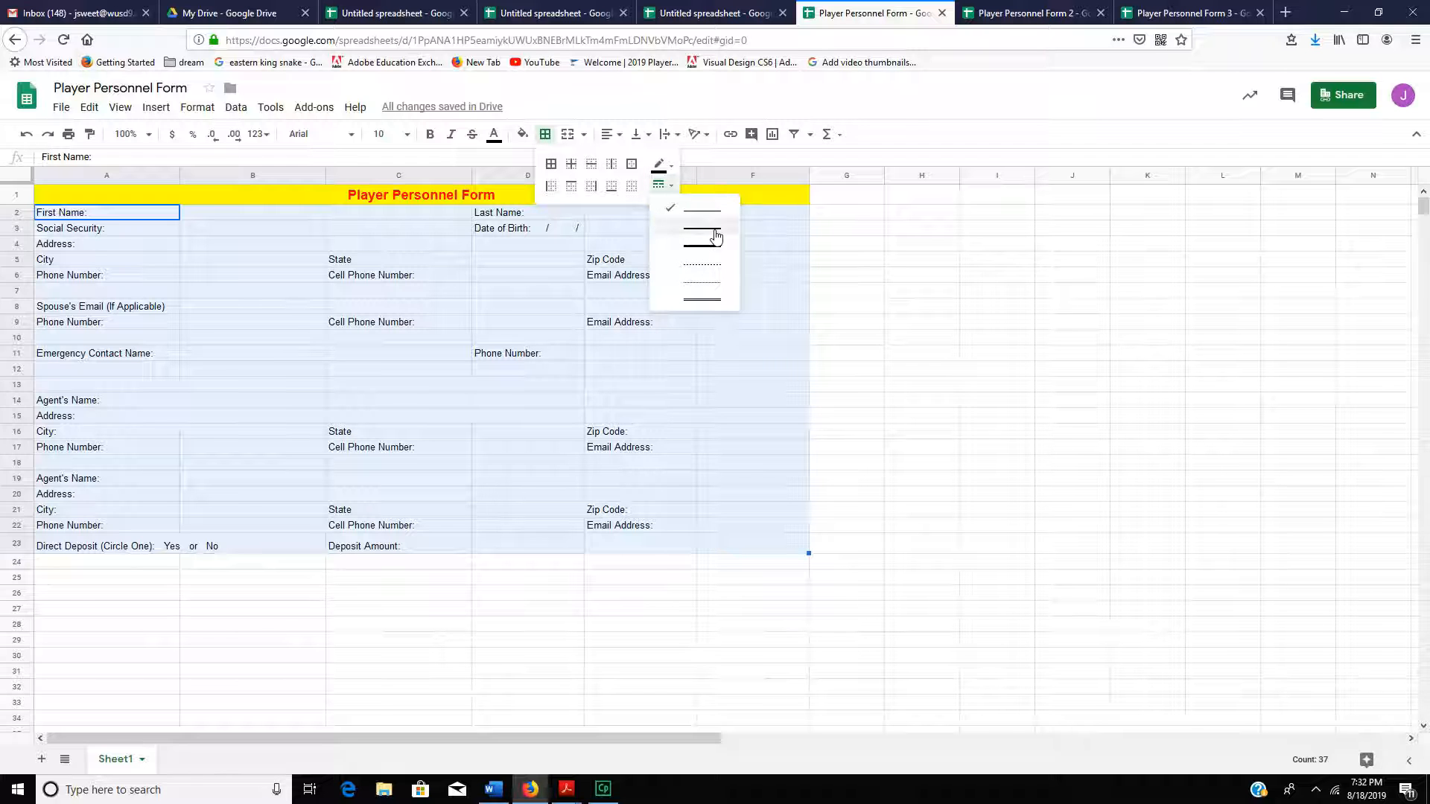
left_click(662, 186)
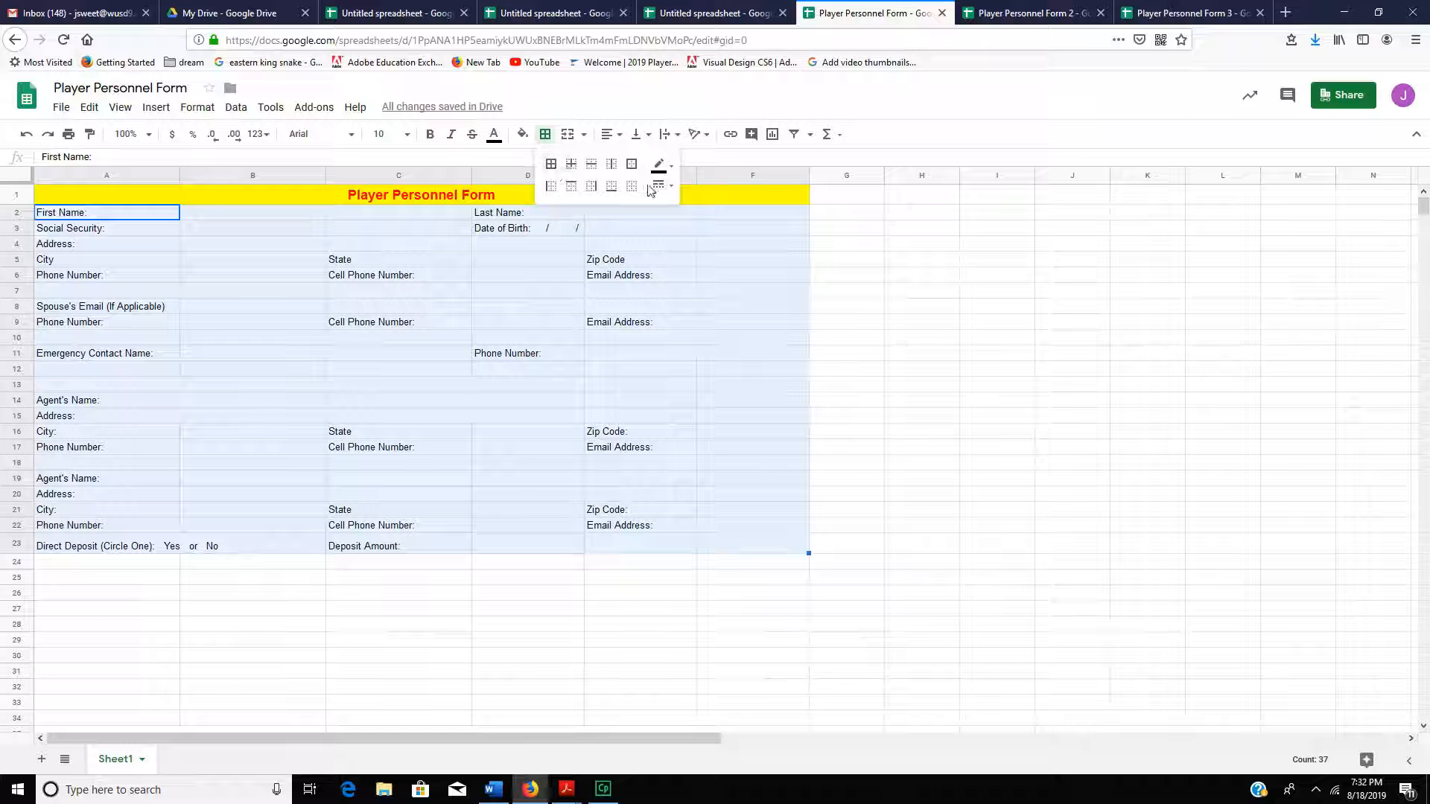
left_click(554, 170)
left_click(591, 415)
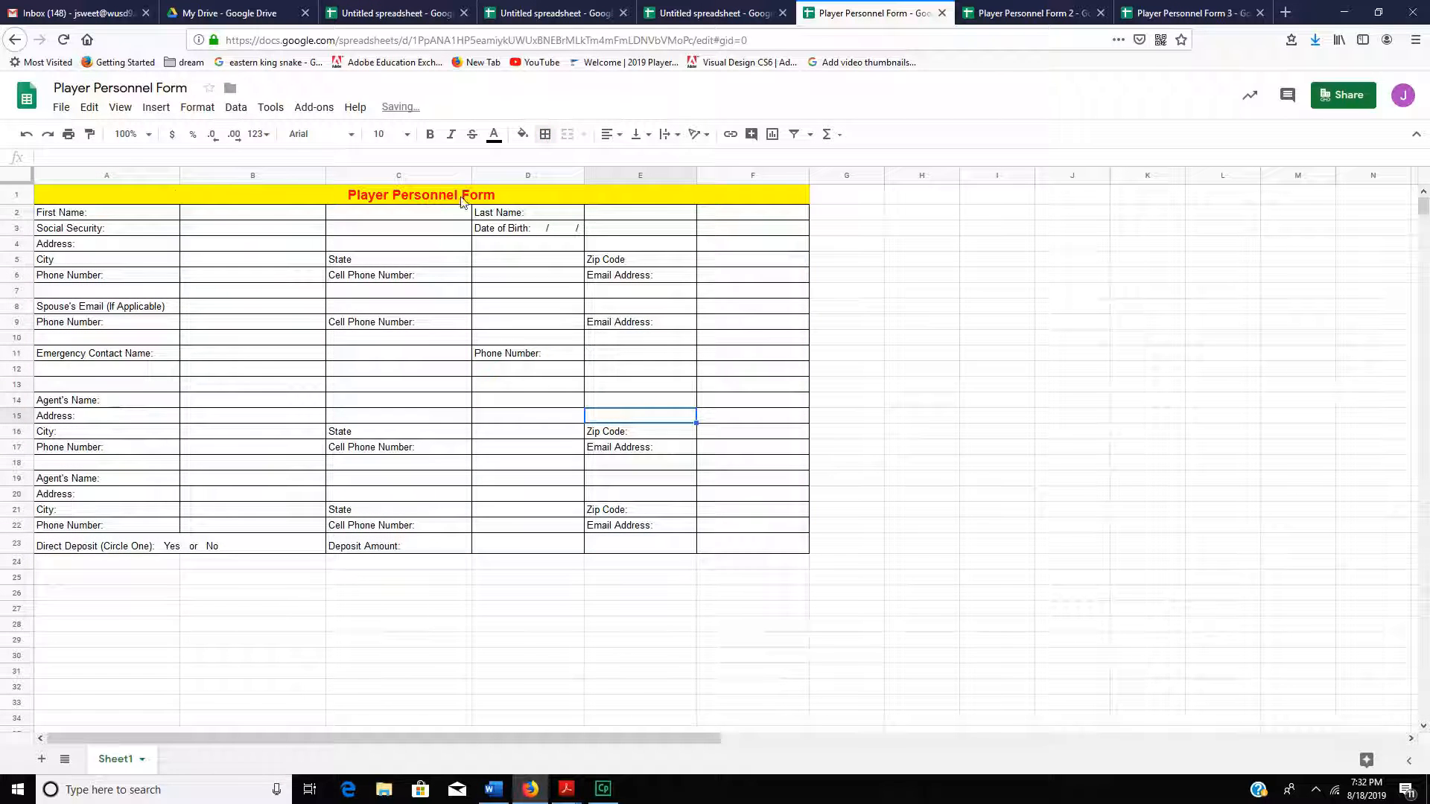
Clear the borders from the merged Player Personnel Form title cell in row 1
left_click(179, 196)
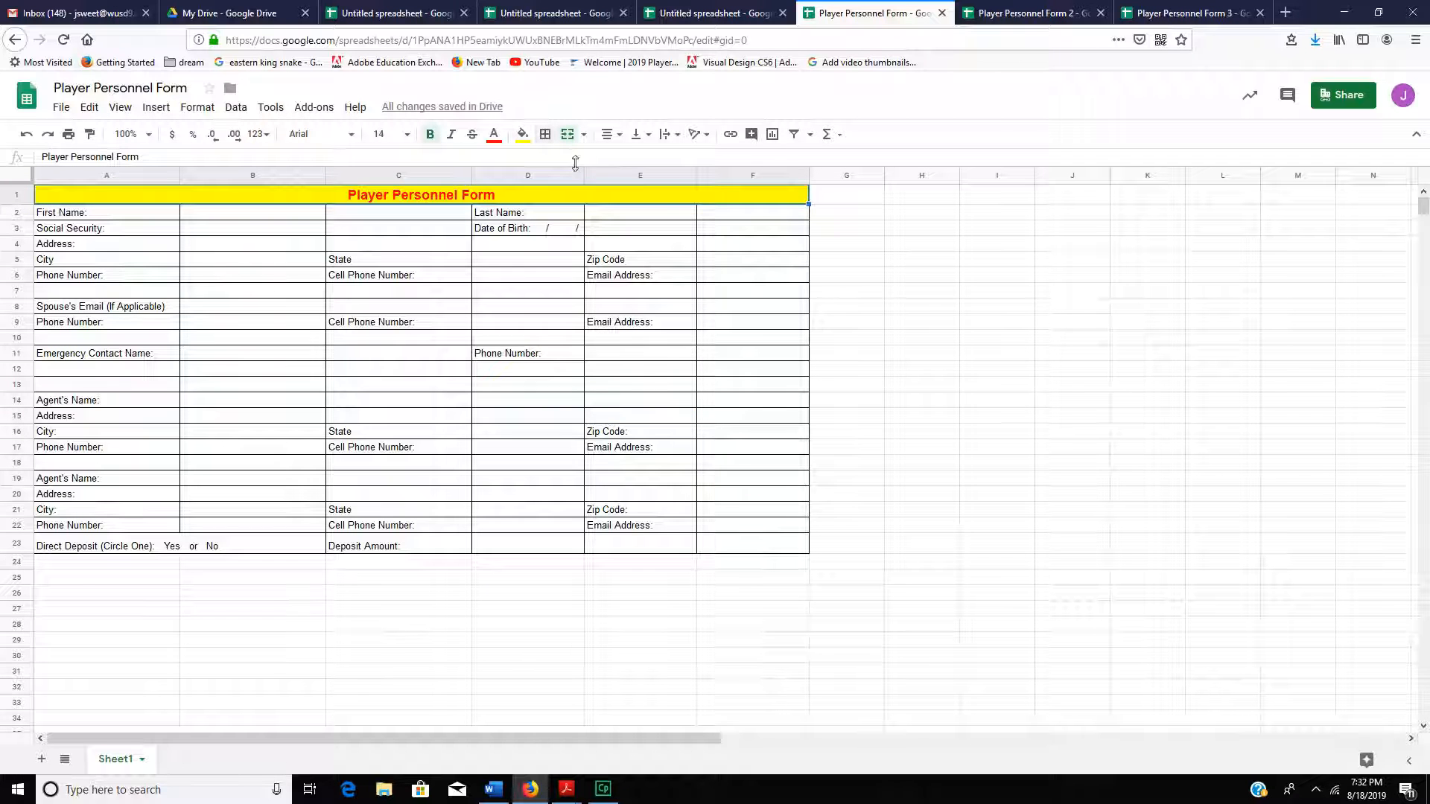
left_click(552, 142)
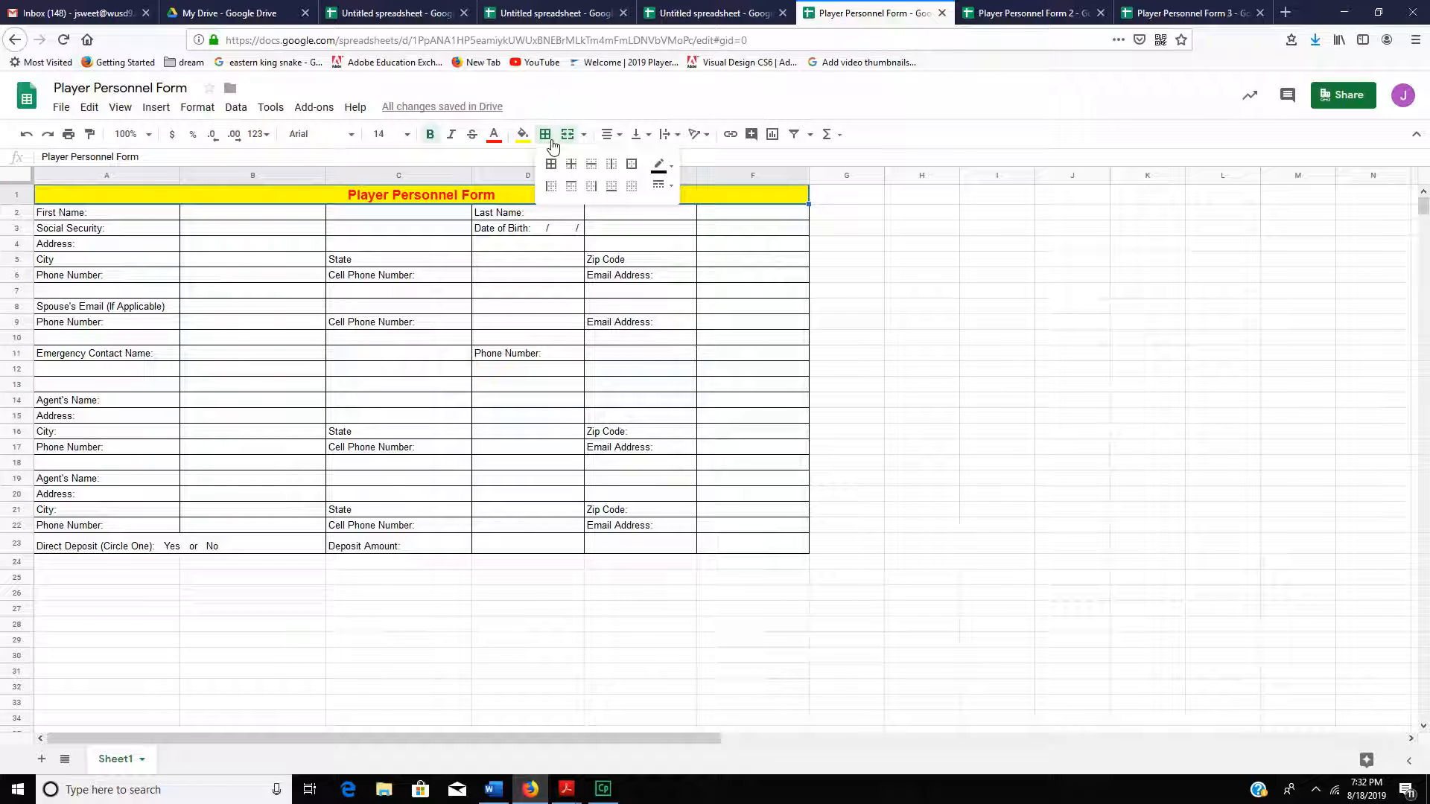
left_click(632, 195)
left_click(570, 328)
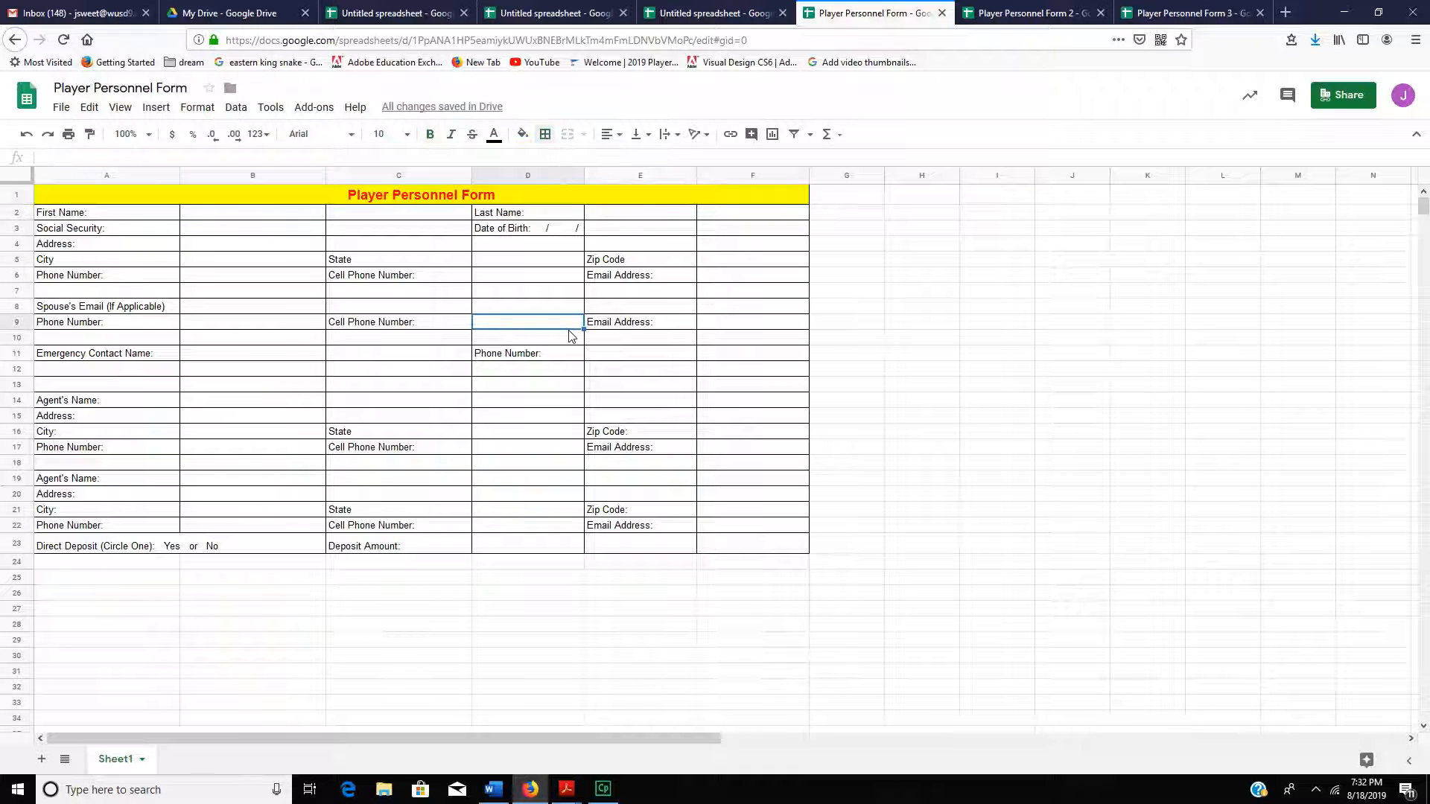
left_click(571, 200)
left_click(584, 135)
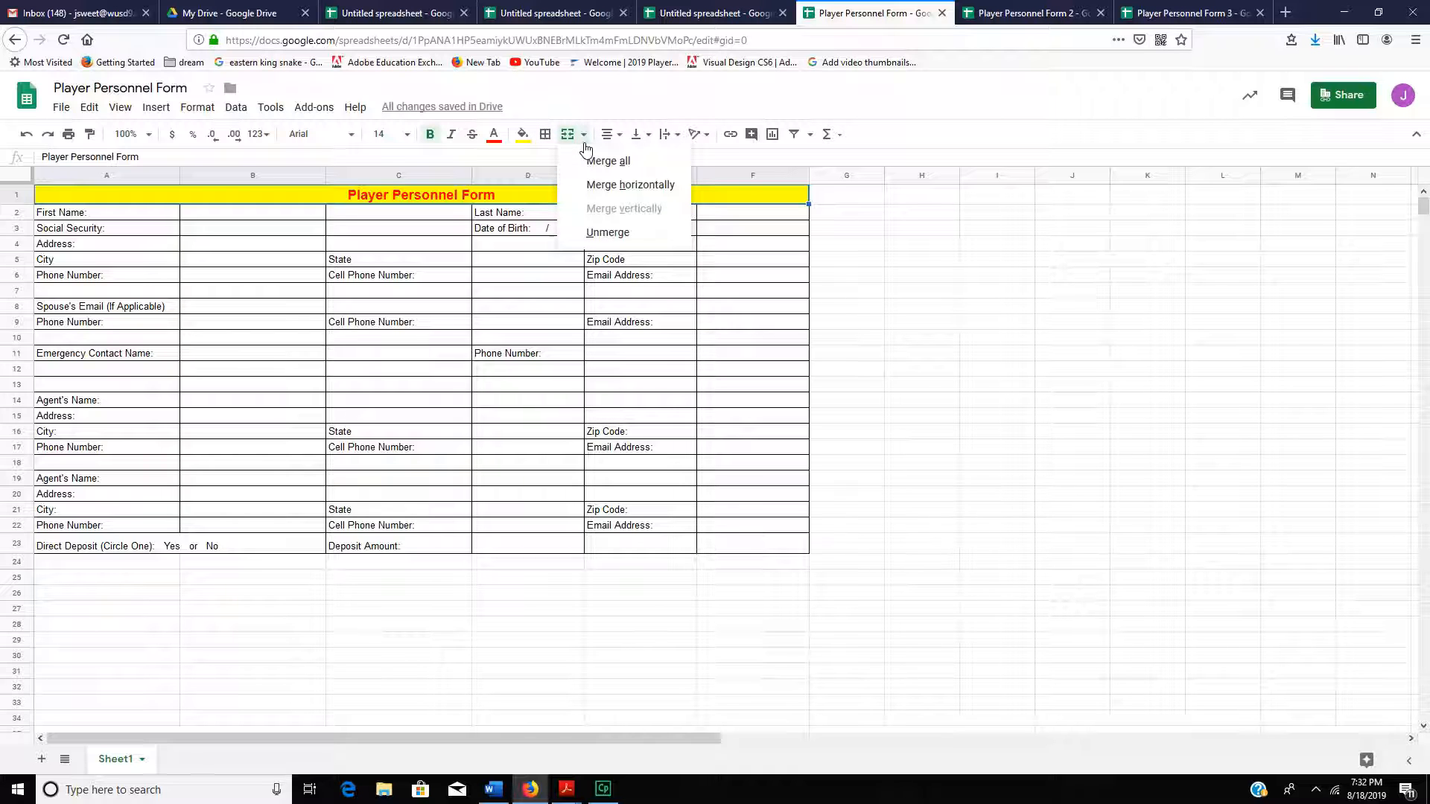
left_click(546, 134)
left_click(630, 188)
left_click(594, 307)
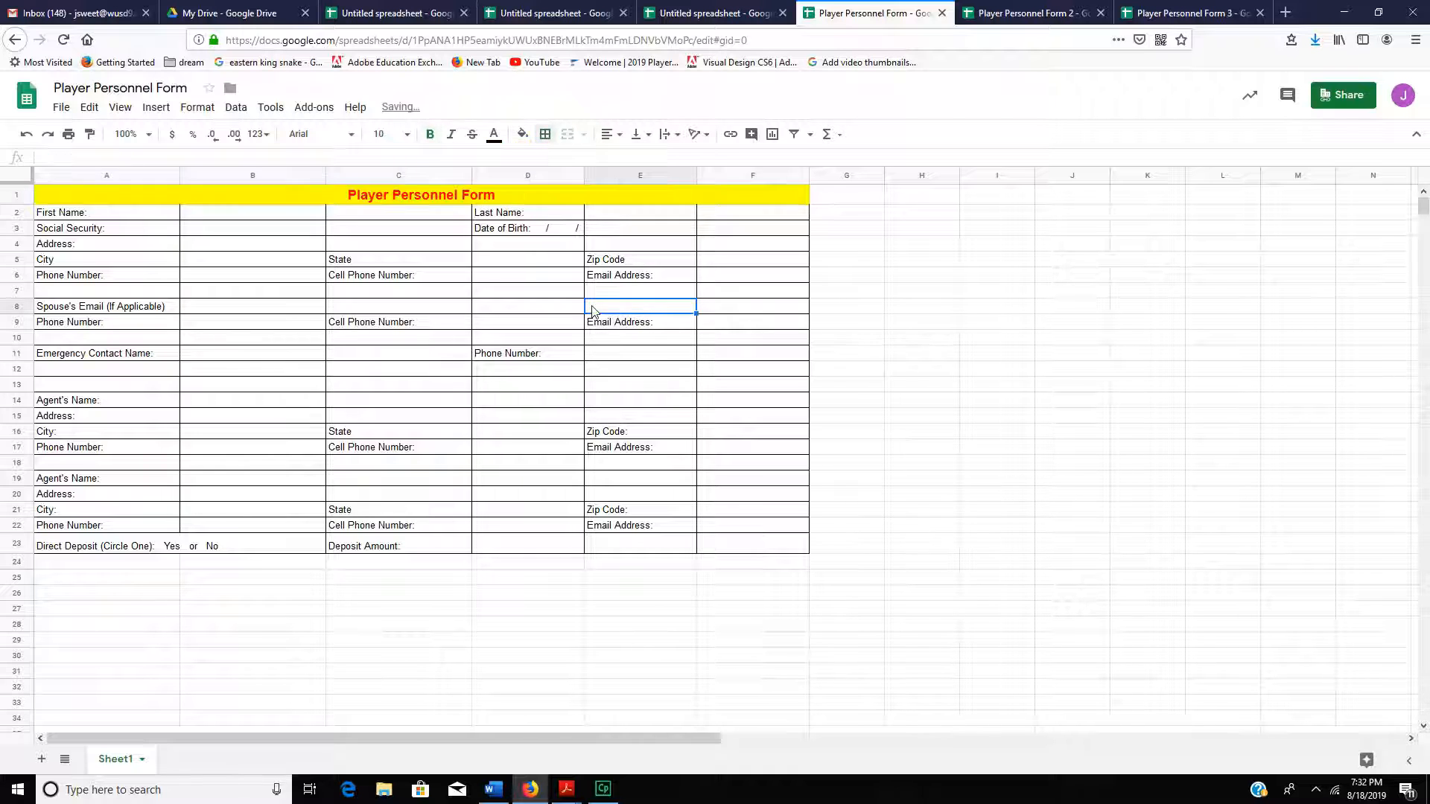
Apply a top border to the merged title cell in row 1
left_click(212, 195)
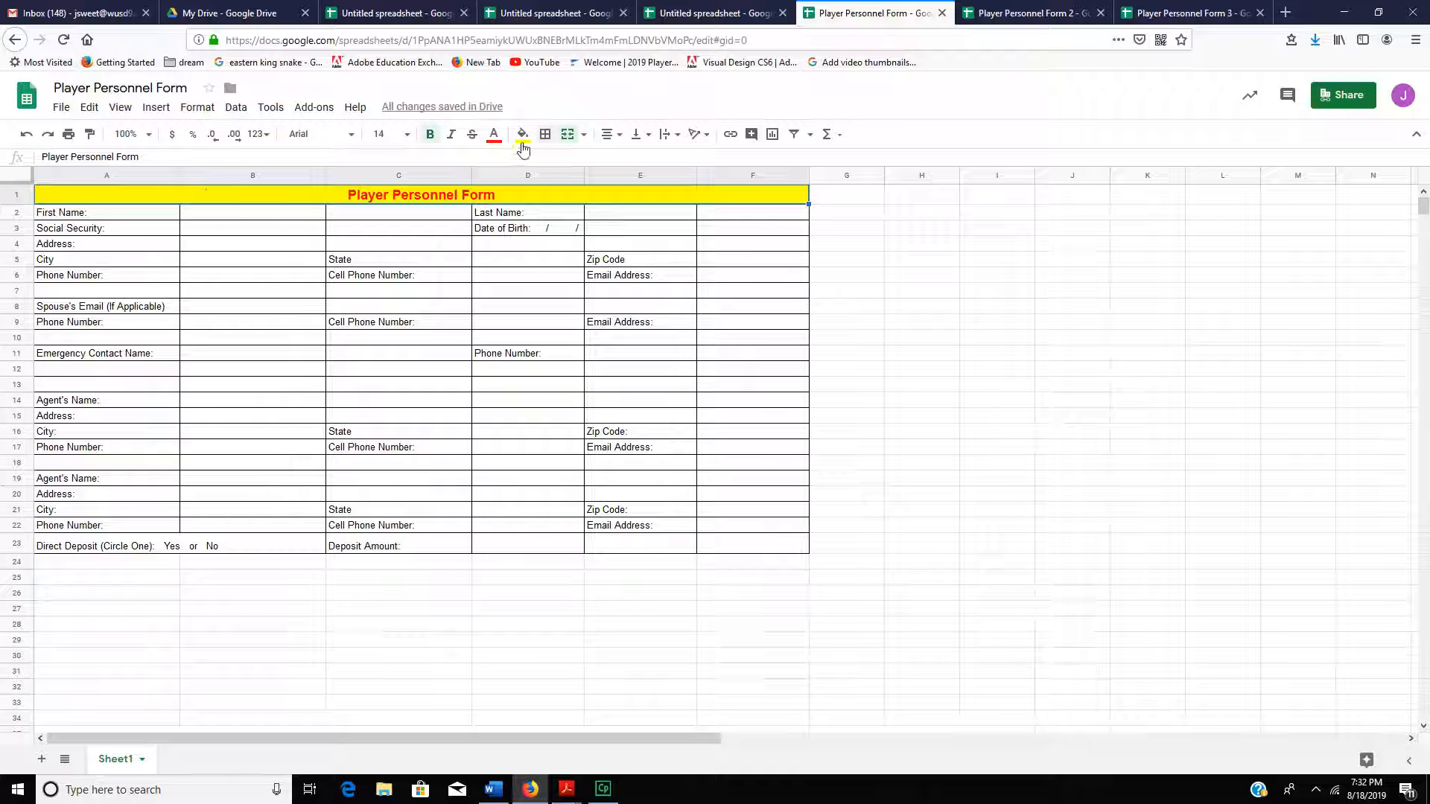
left_click(545, 134)
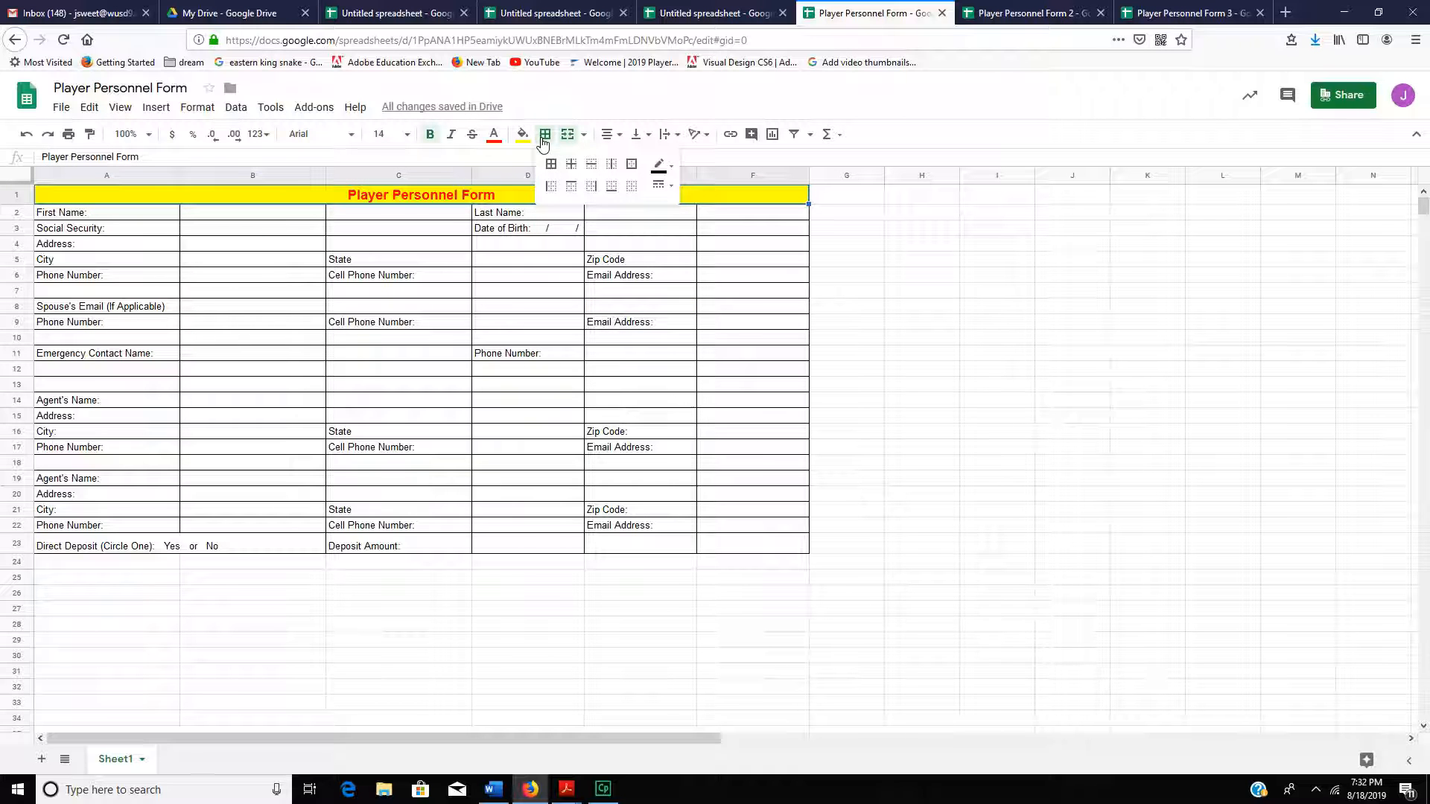
left_click(571, 186)
left_click(503, 296)
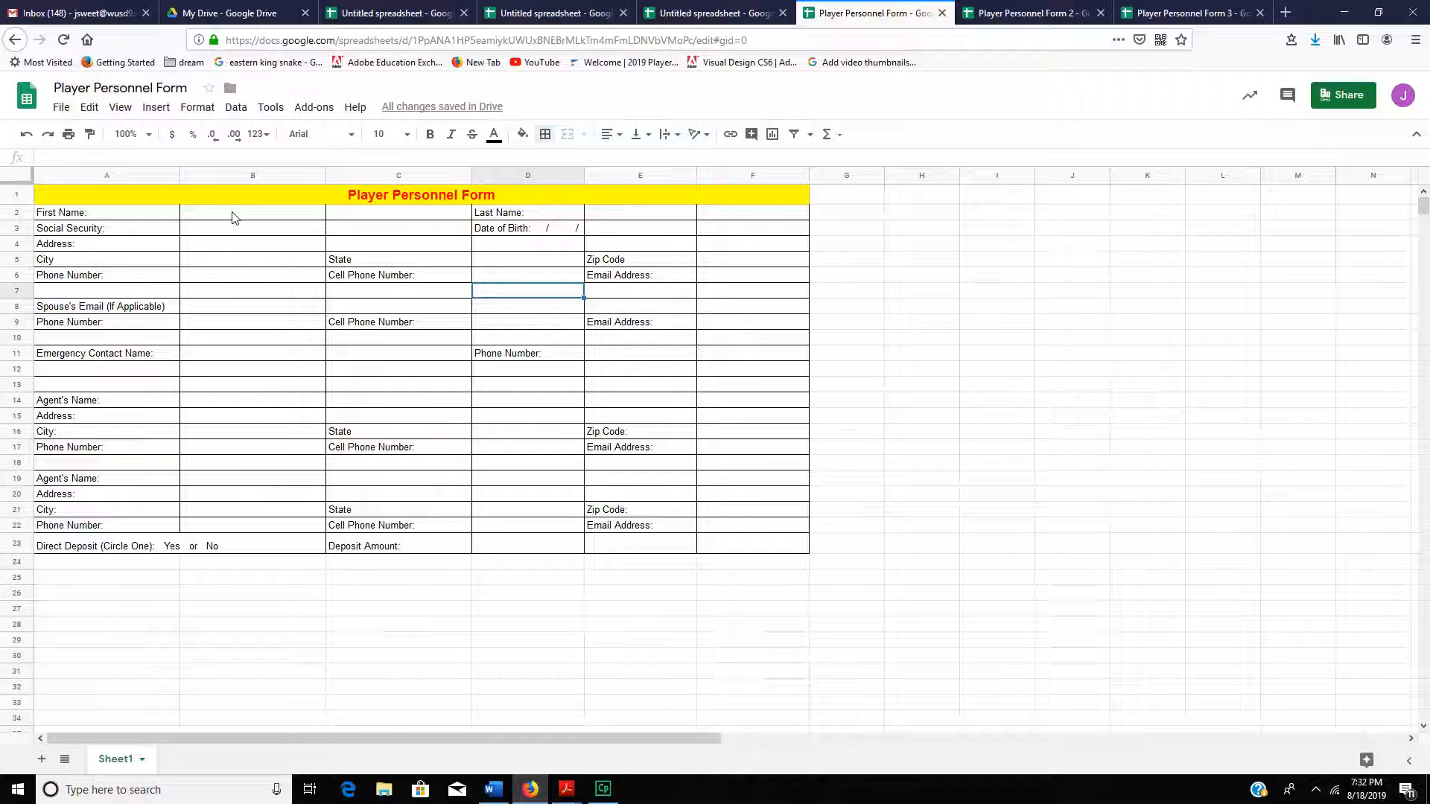
Merge cells A2 through C2 for the First Name field and D2 through F2 for the Last Name field
left_click(105, 218)
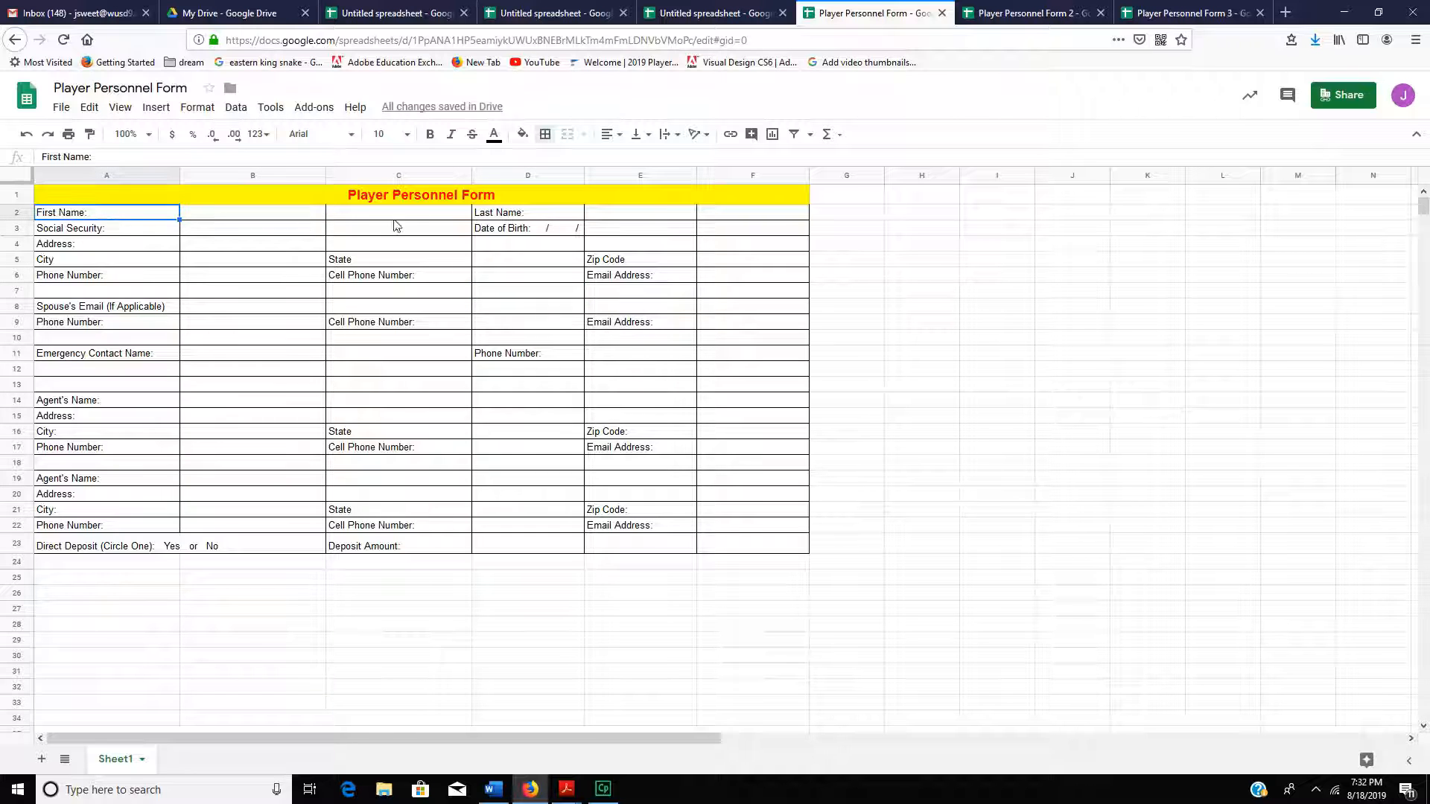
left_click(440, 216, "shift")
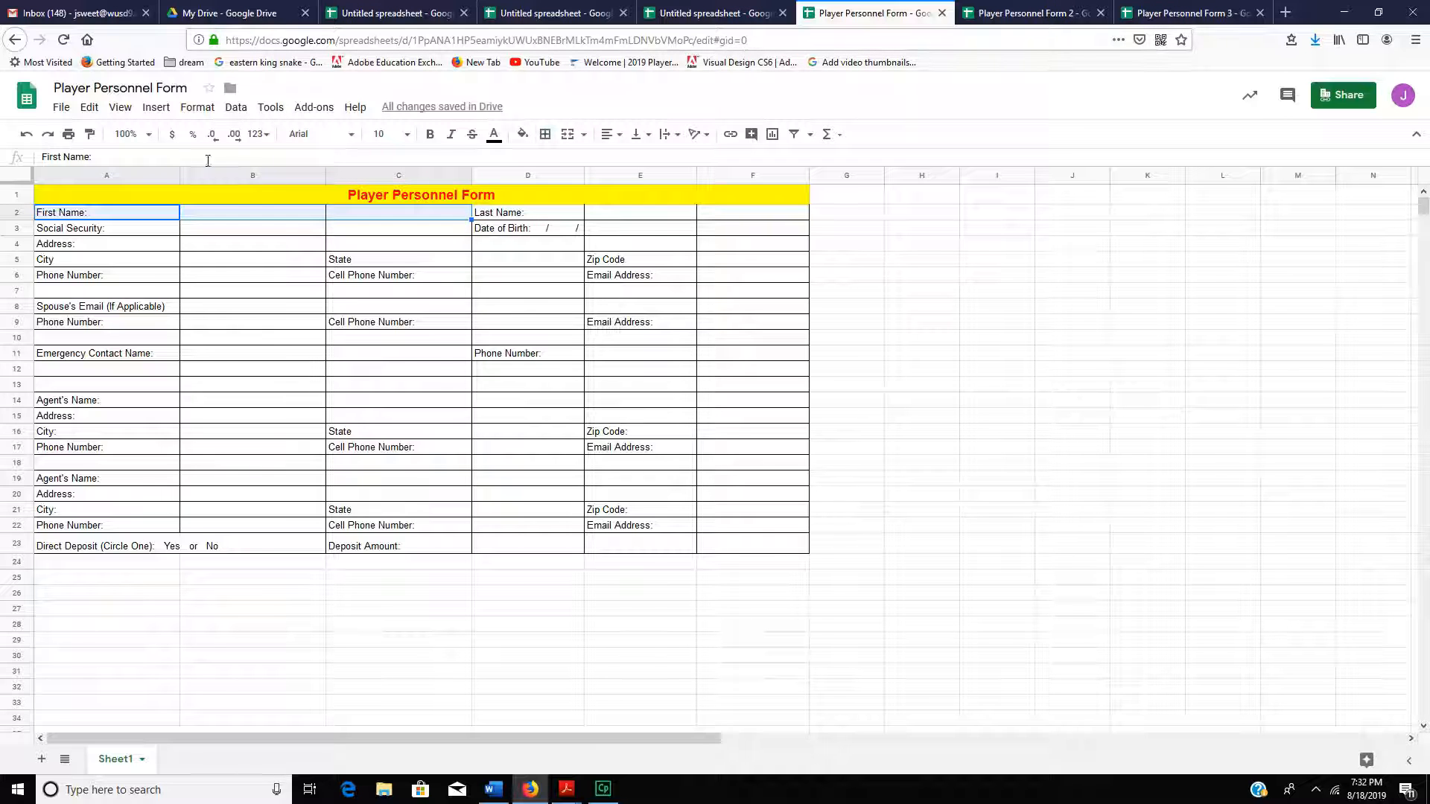
left_click(565, 138)
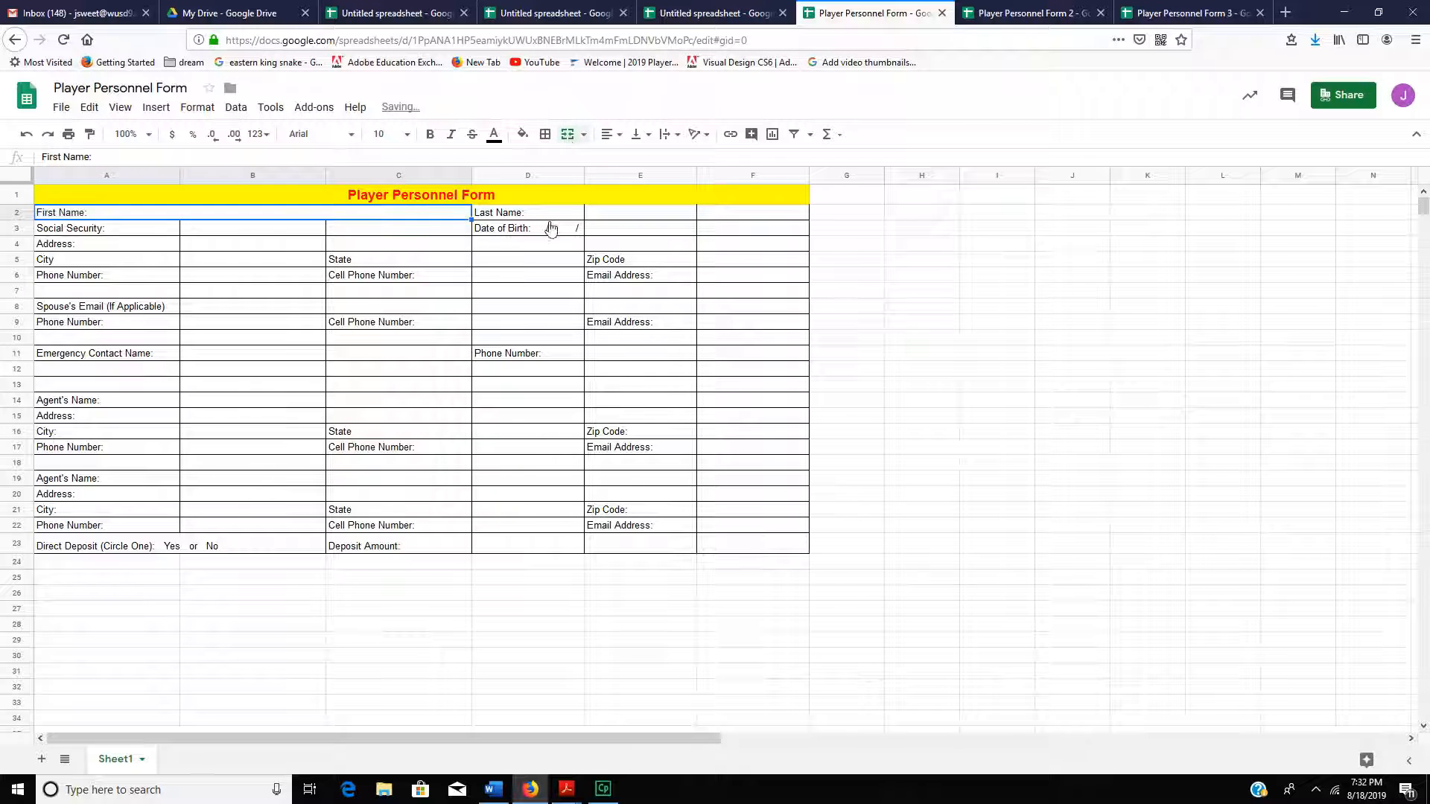
left_click(546, 216)
left_click(750, 218, "shift")
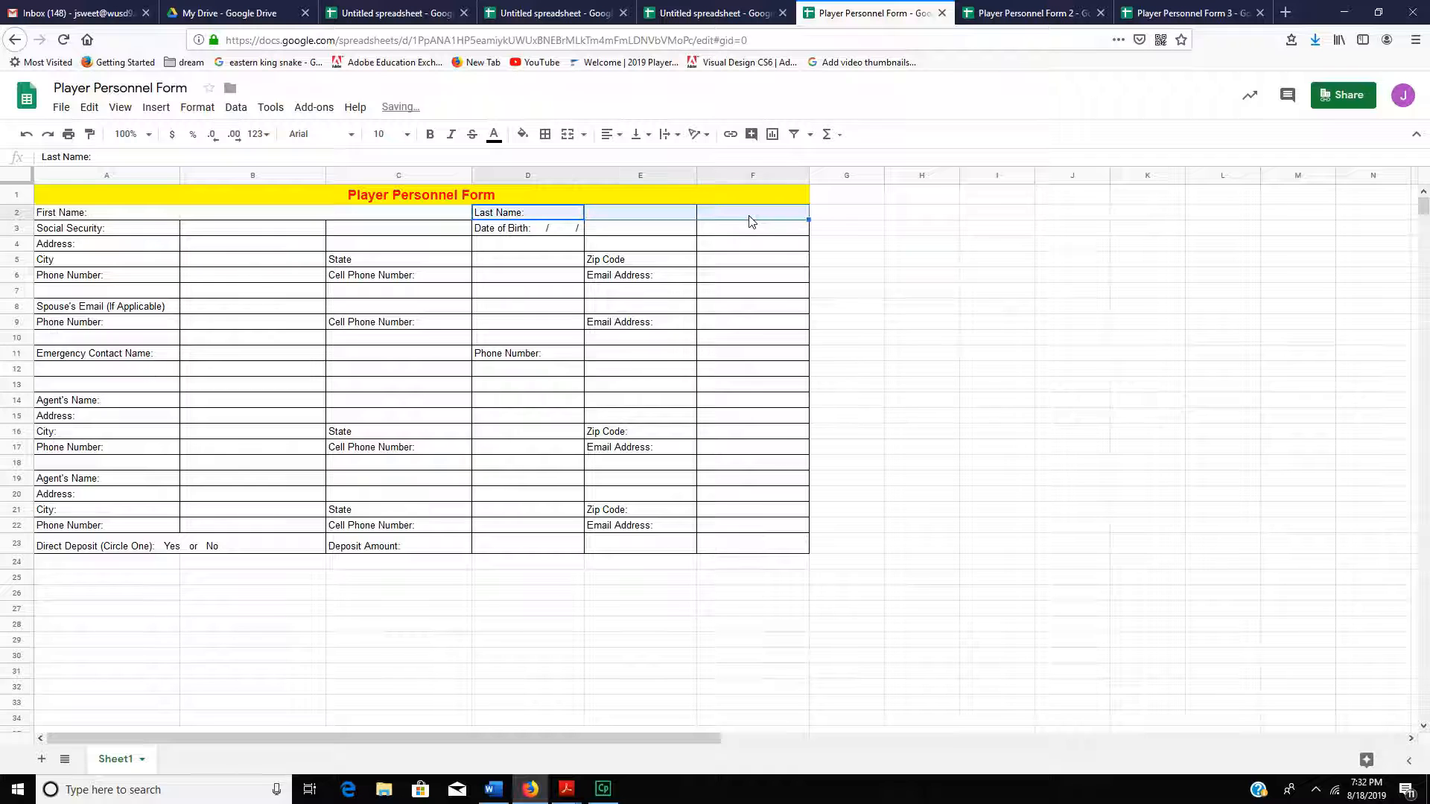
left_click(565, 139)
left_click(543, 282)
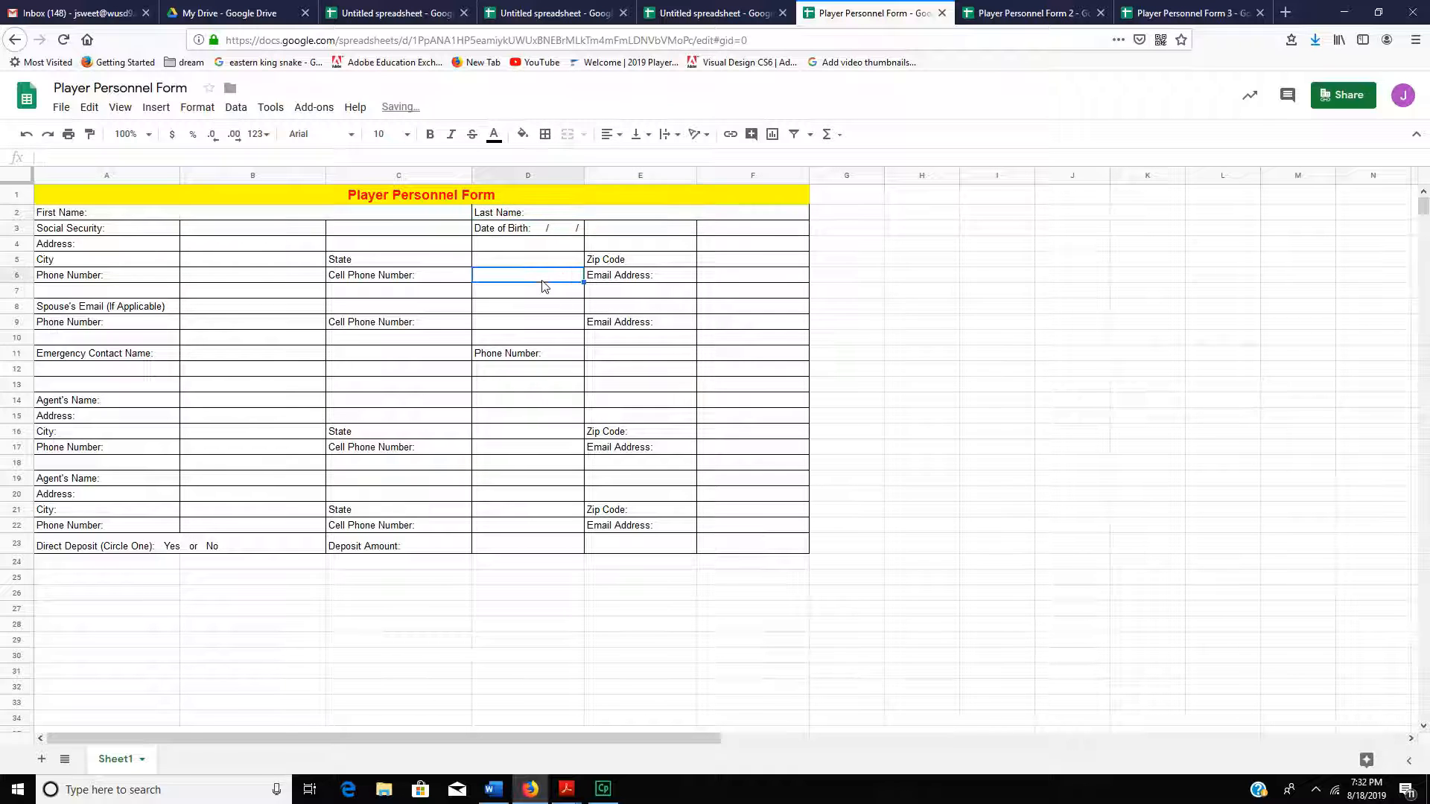
Copy the styled title from the Player Personnel Form spreadsheet and paste it into row 2 of Player Personnel Form 2
left_click(1004, 13)
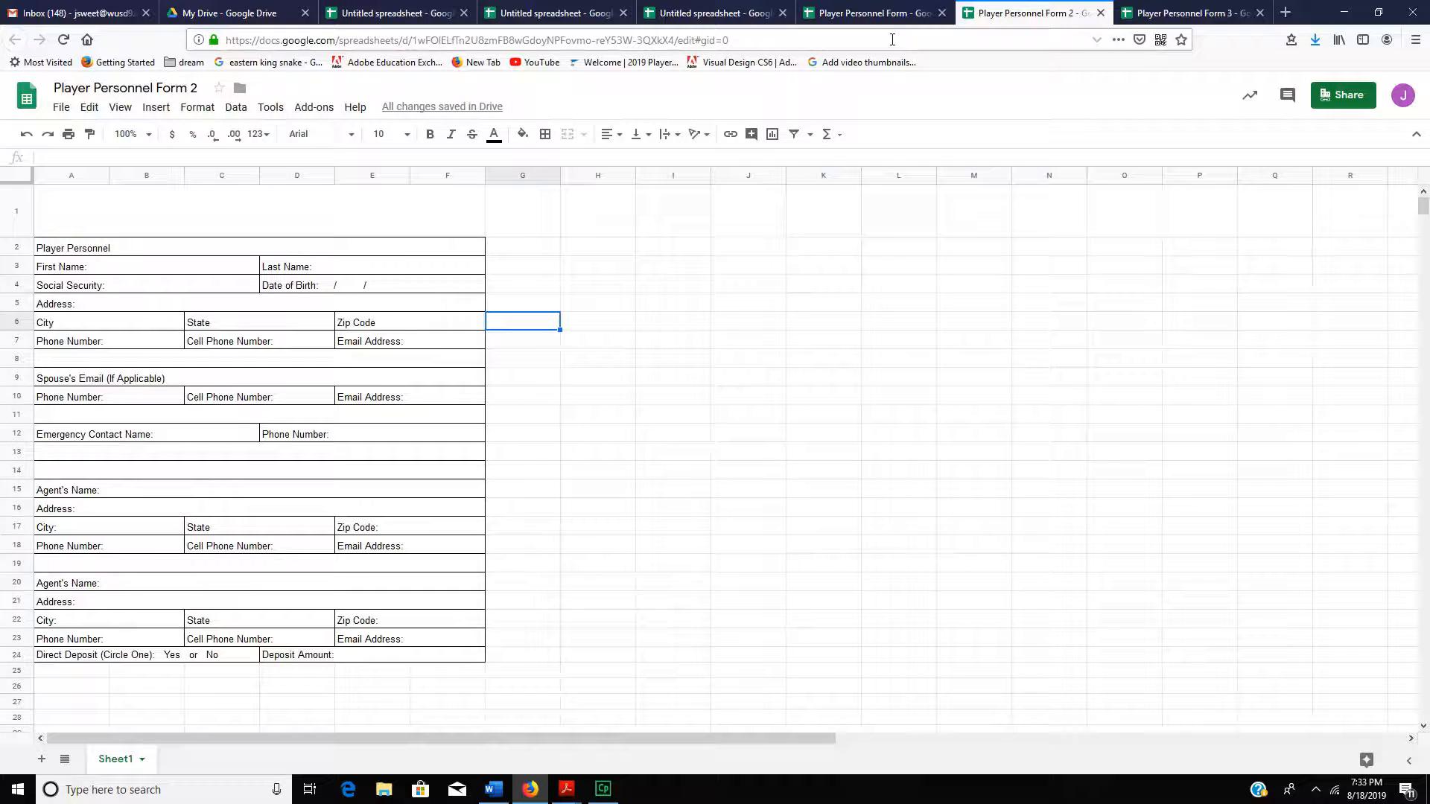
left_click(875, 13)
left_click(342, 198)
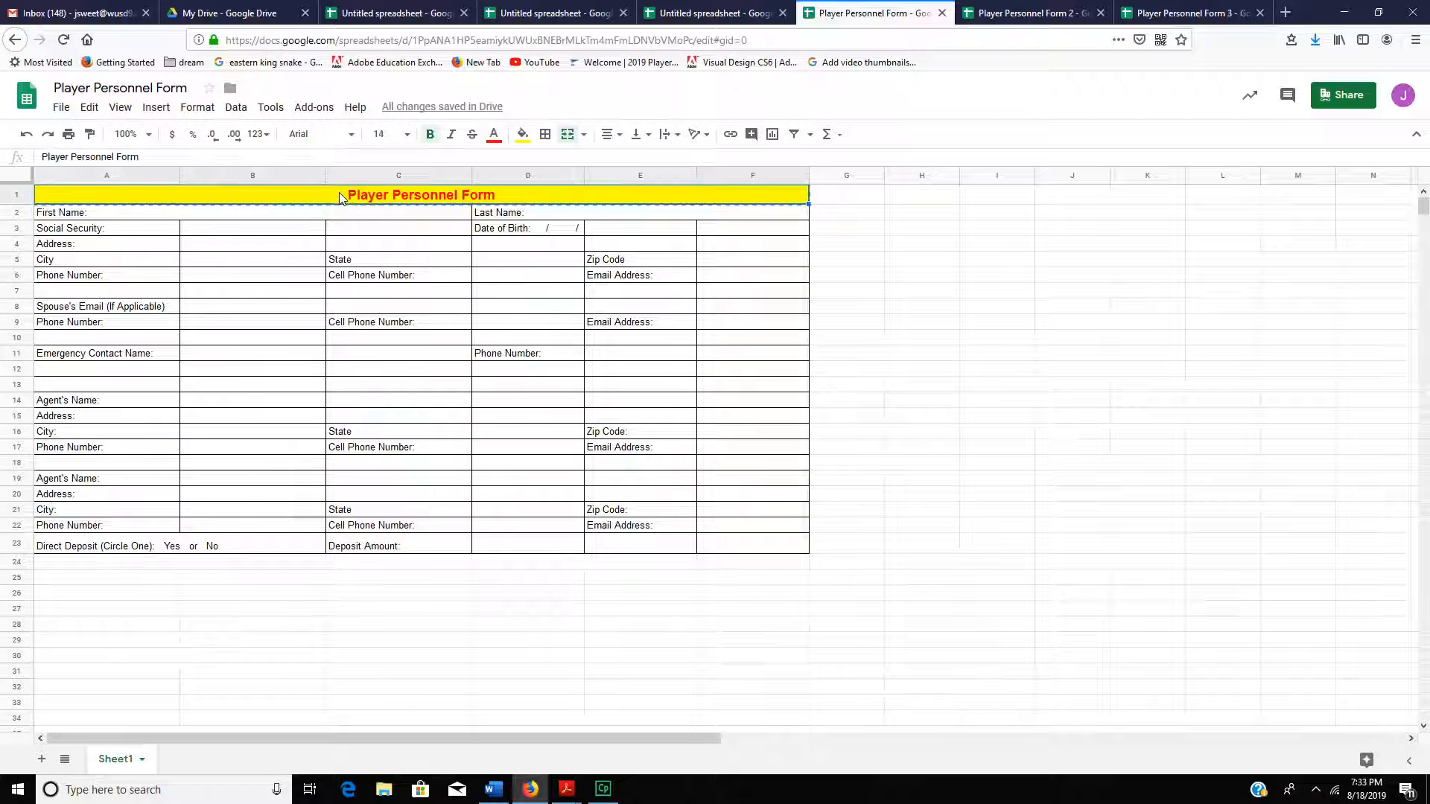
left_click(1028, 12)
left_click(270, 216)
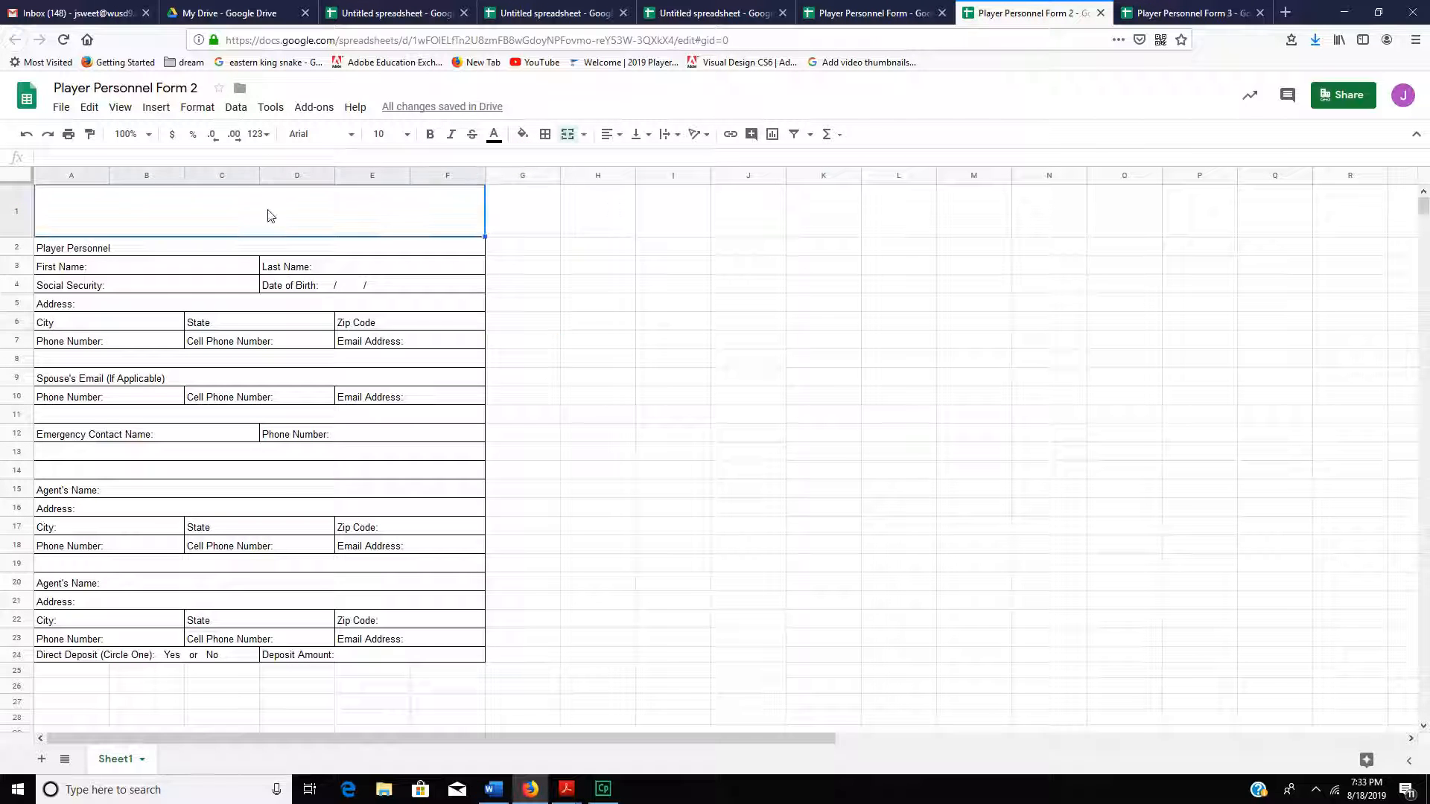
left_click(211, 254)
type("Player Personnel Form")
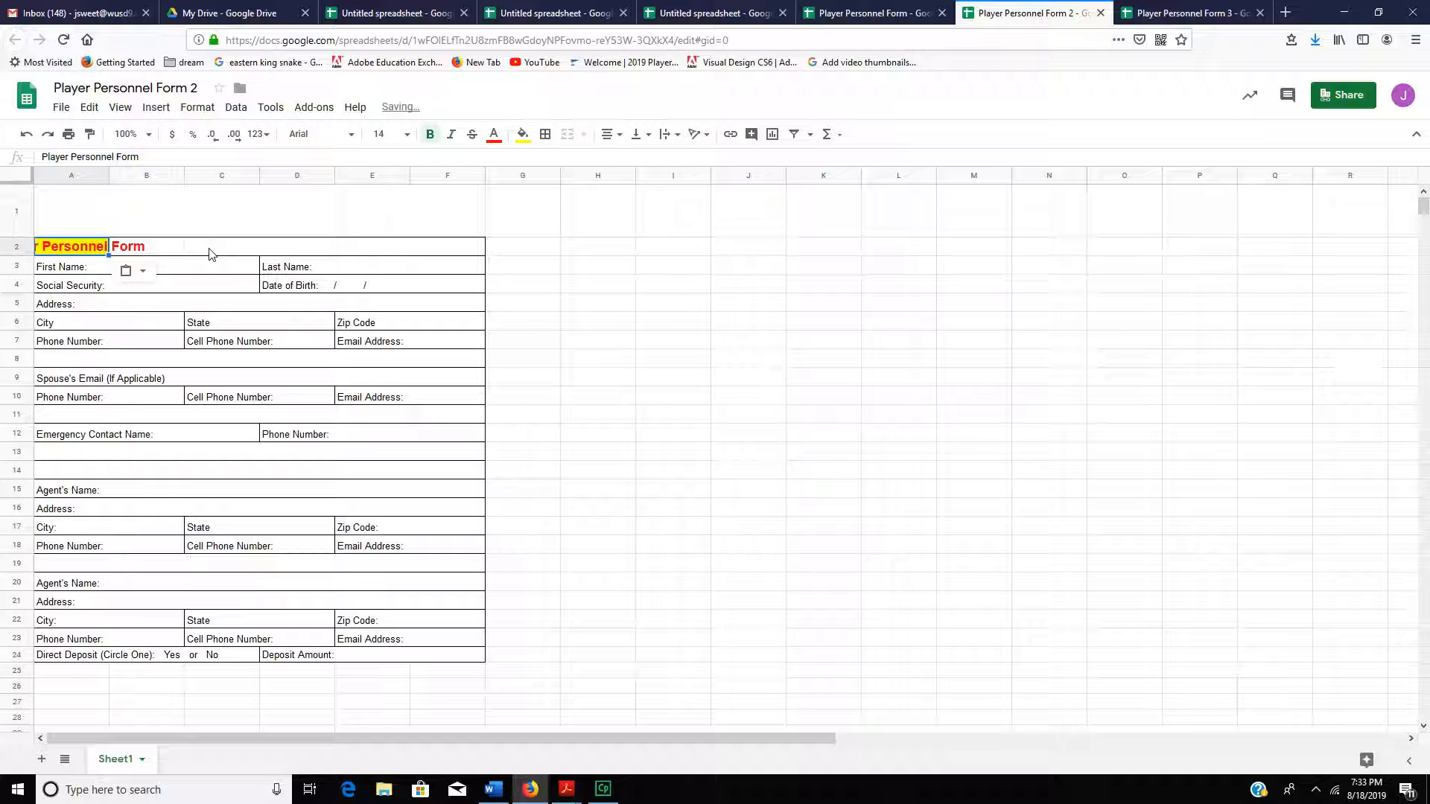
Merge cells A2 through F2 so the pasted title spans the full form width
left_click(454, 246, "shift")
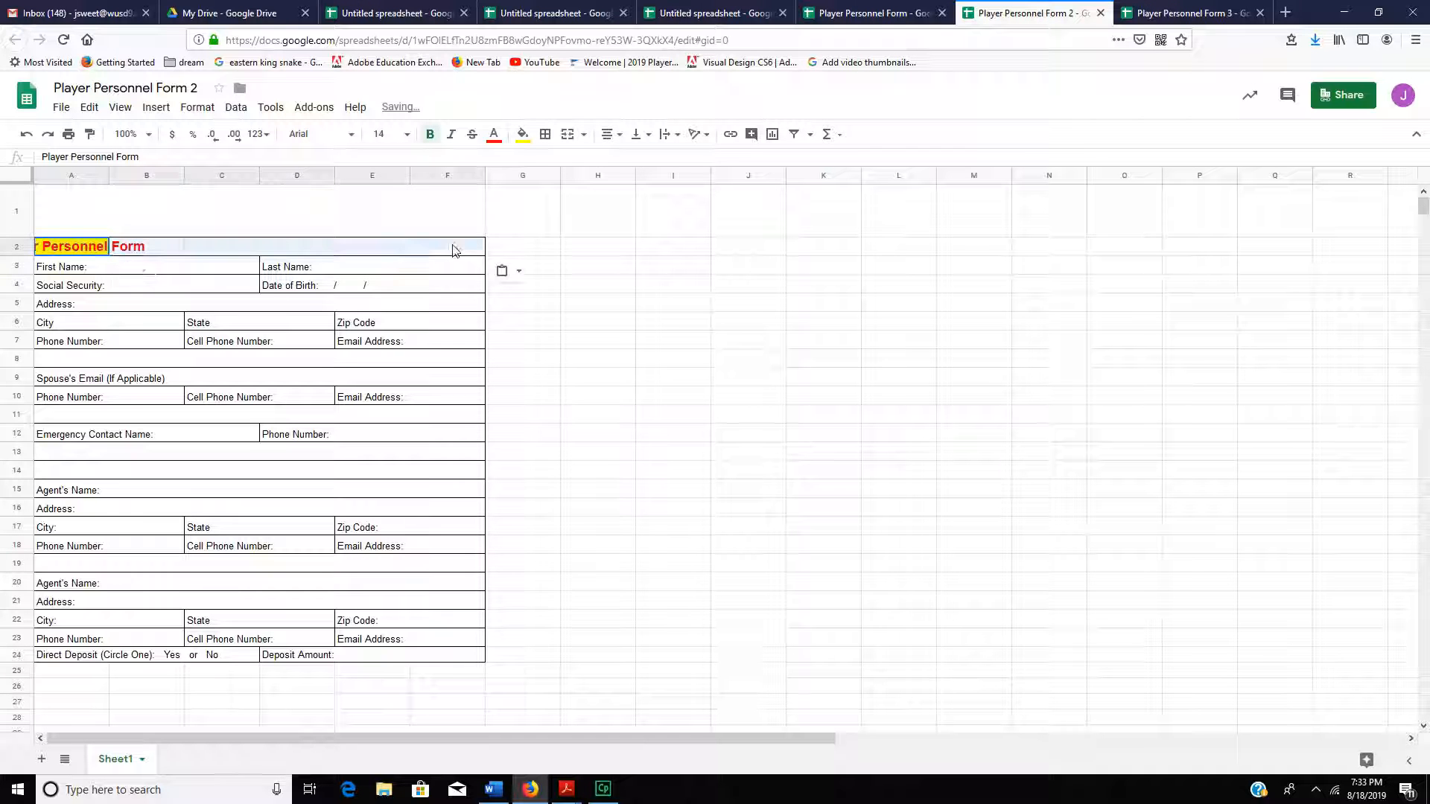
left_click(566, 135)
left_click(356, 453)
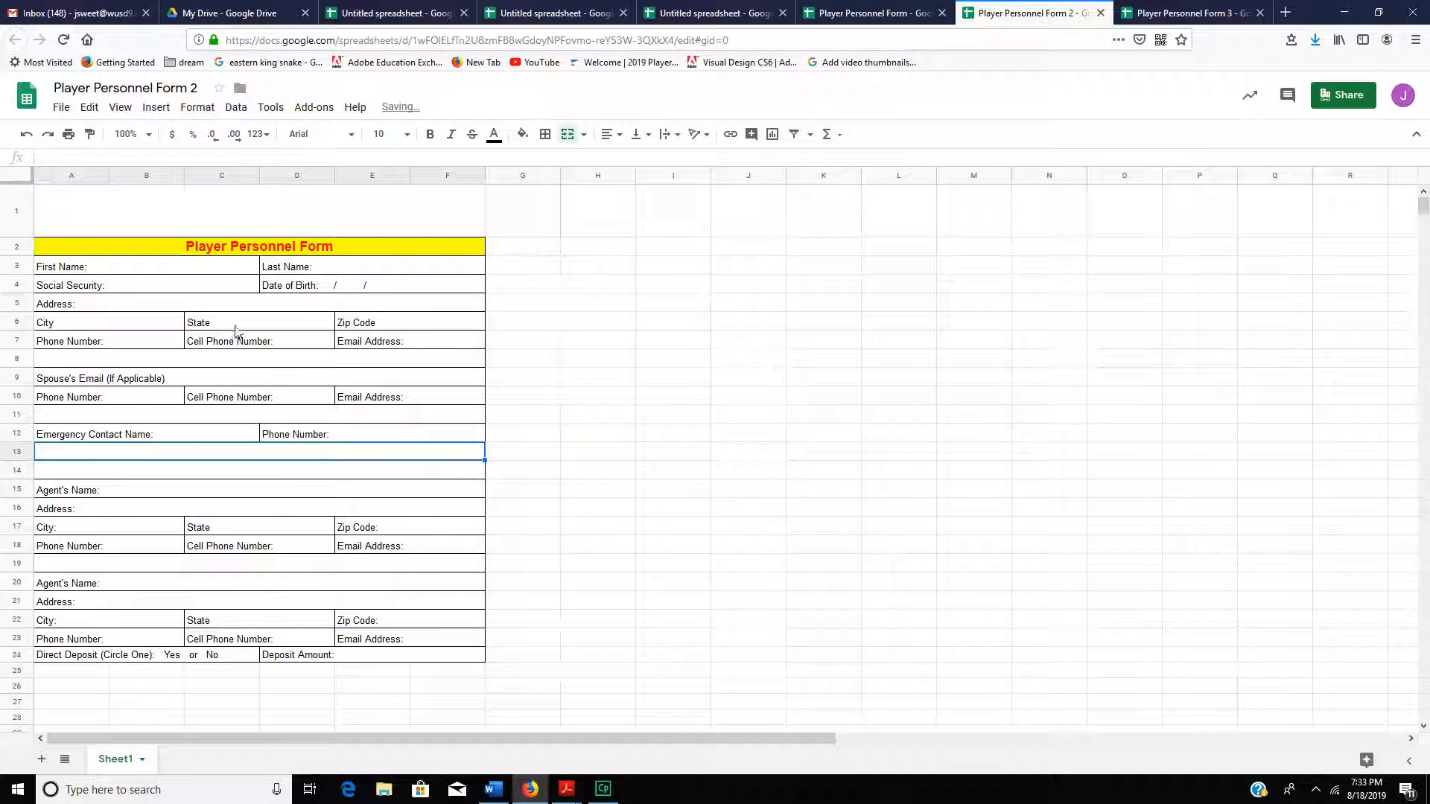
Fill the blank separator rows 8 and 11 of the form with light grey
left_click(118, 362)
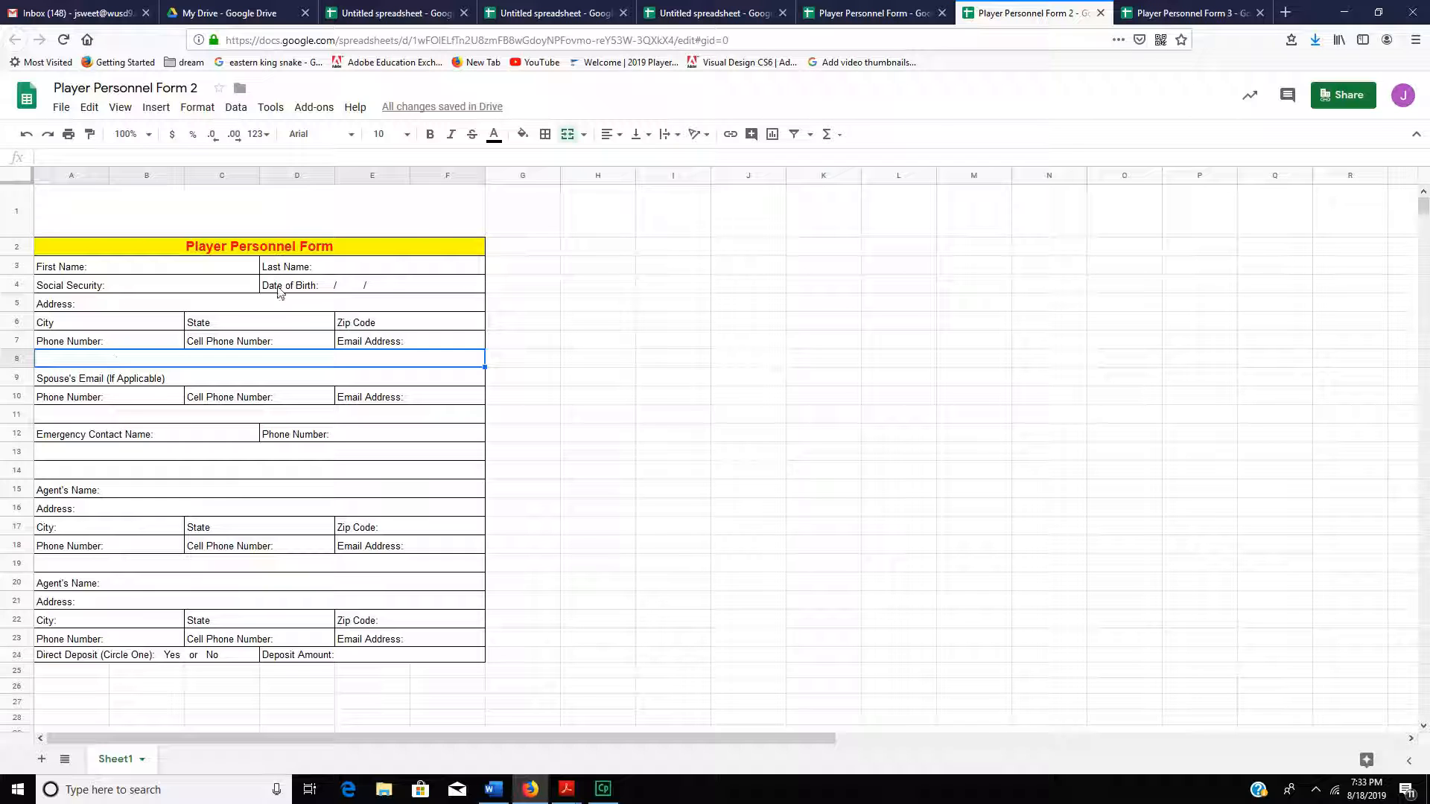
left_click(523, 134)
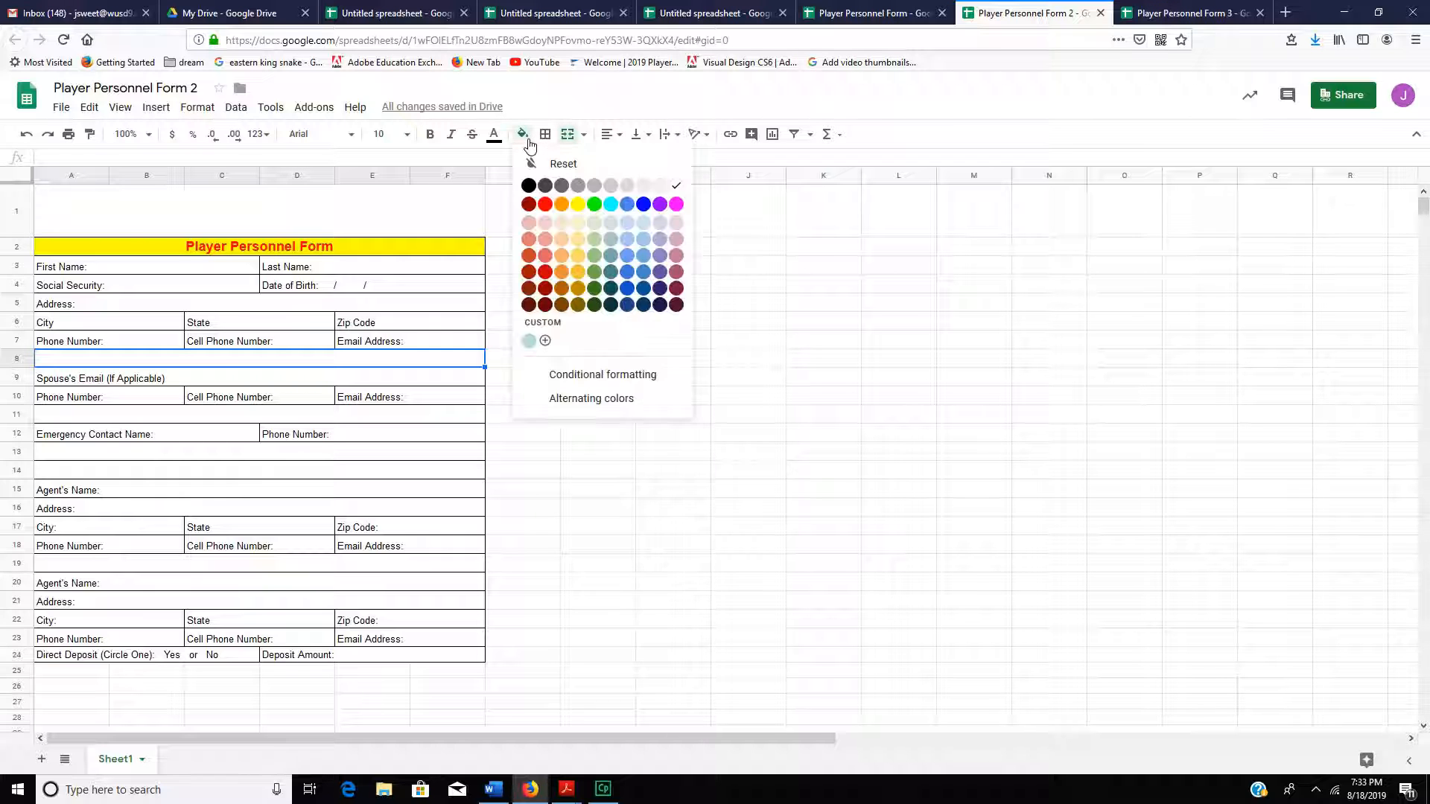
left_click(645, 187)
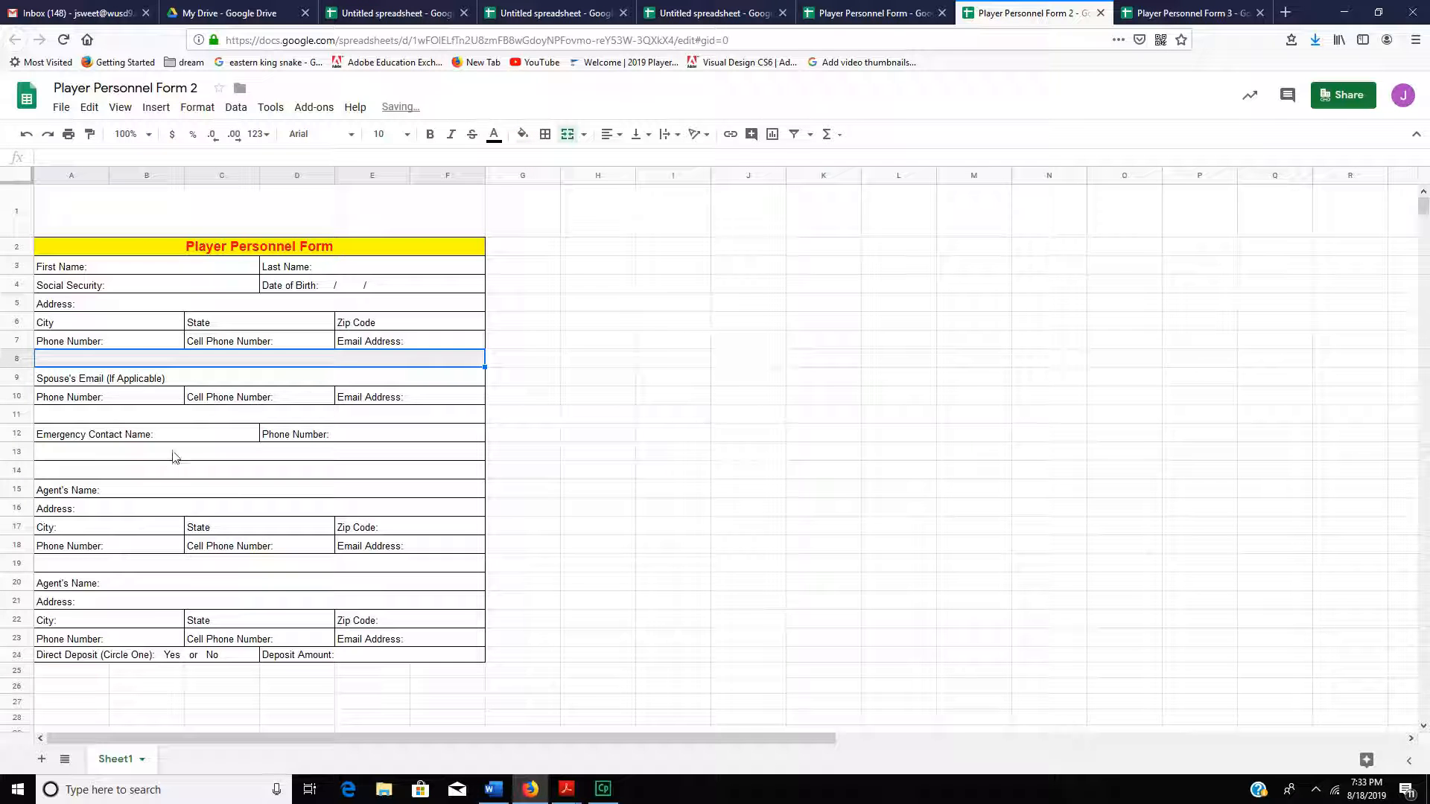
left_click(167, 417)
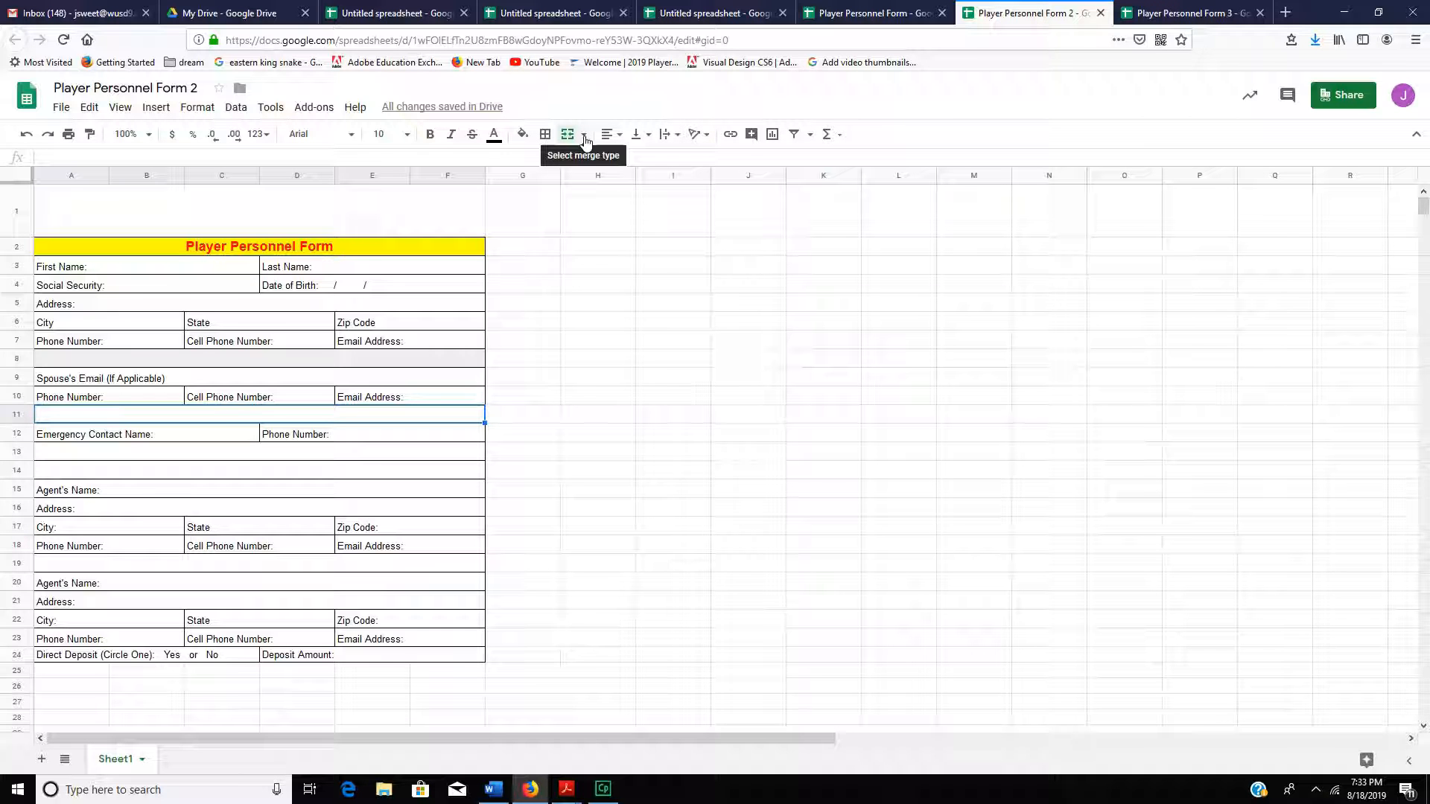
left_click(523, 134)
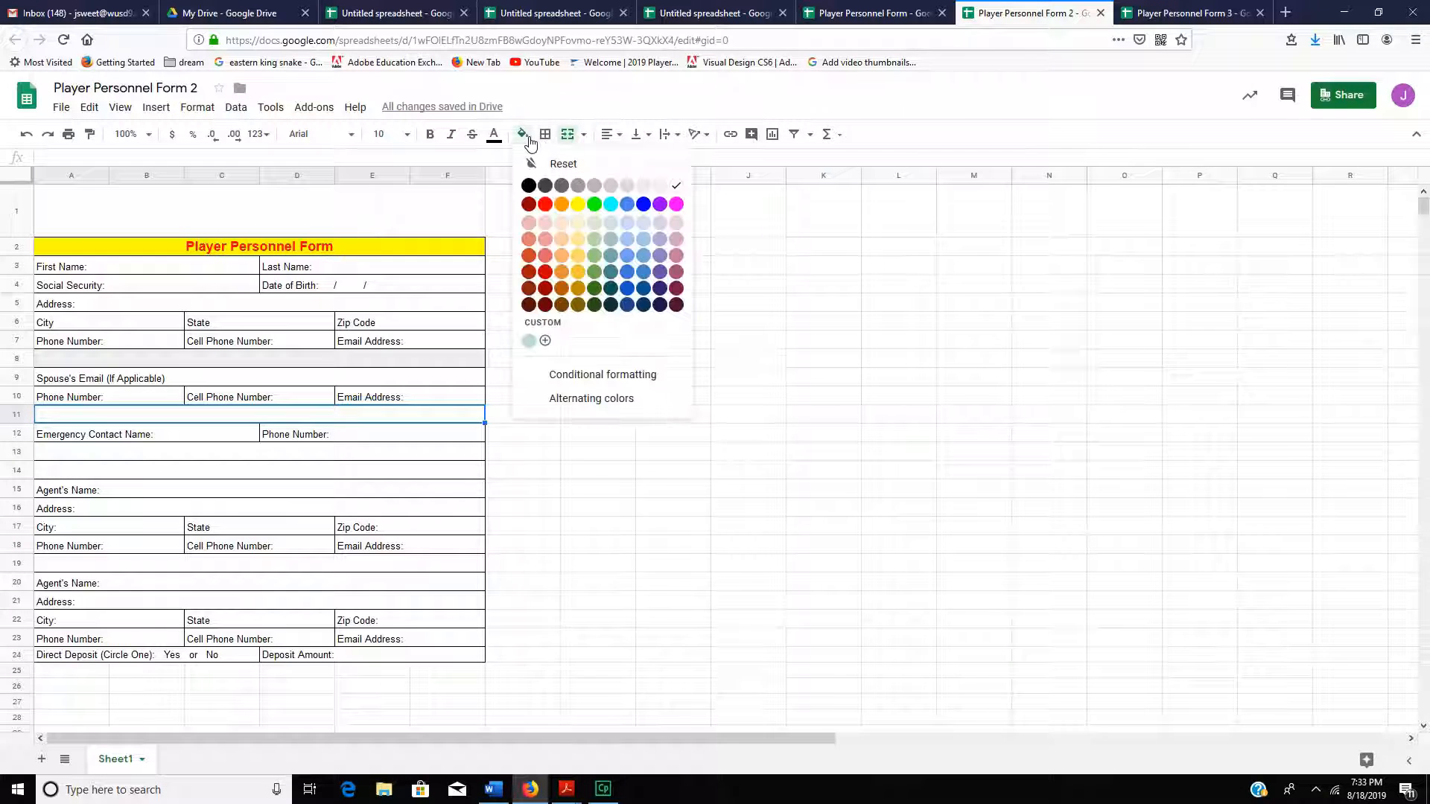
left_click(645, 187)
Check the separator rows in the PDF sample in Acrobat Reader, and delete the extra blank row 14 from the spreadsheet form
key("alt+Tab")
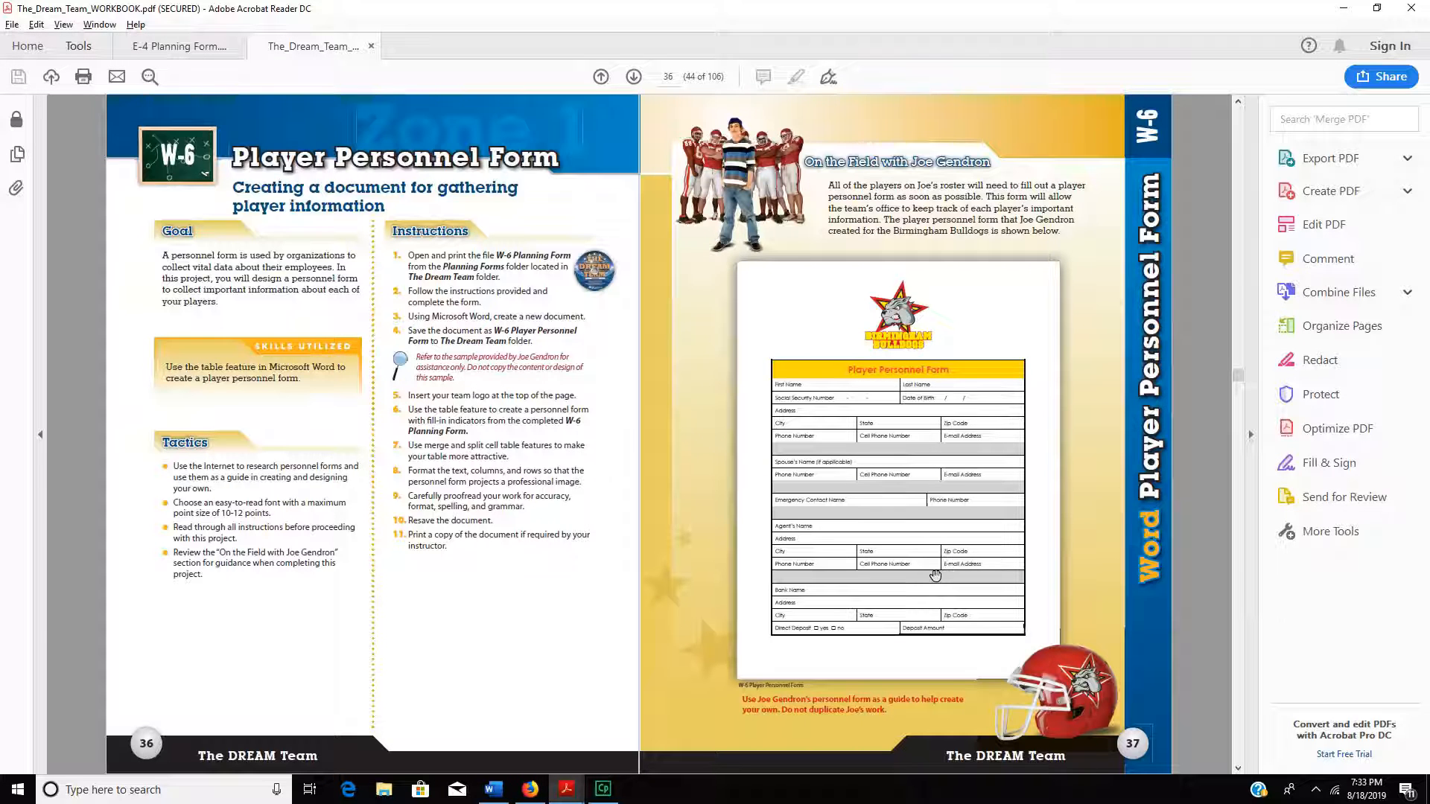
key("alt+Tab")
left_click(238, 471)
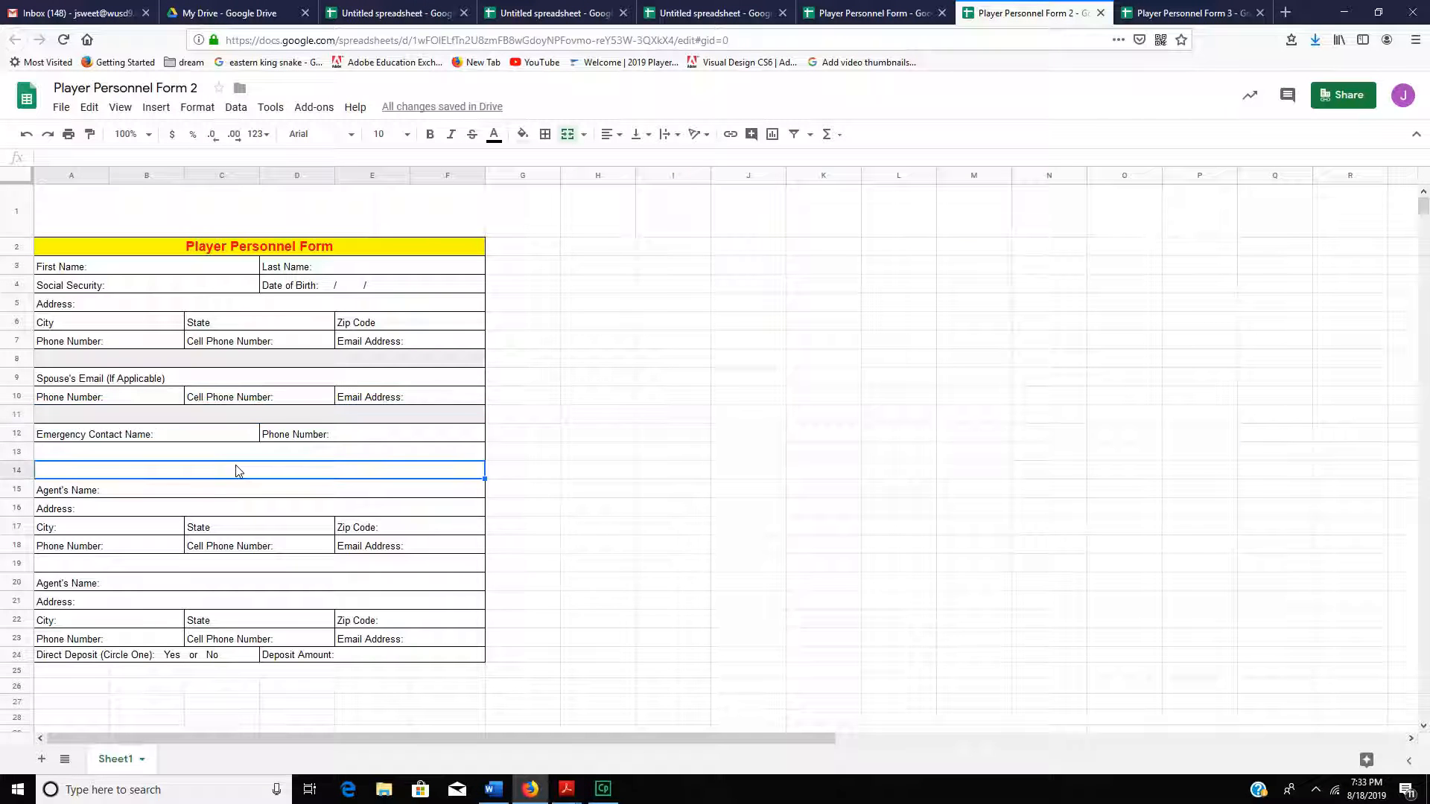
left_click(16, 471)
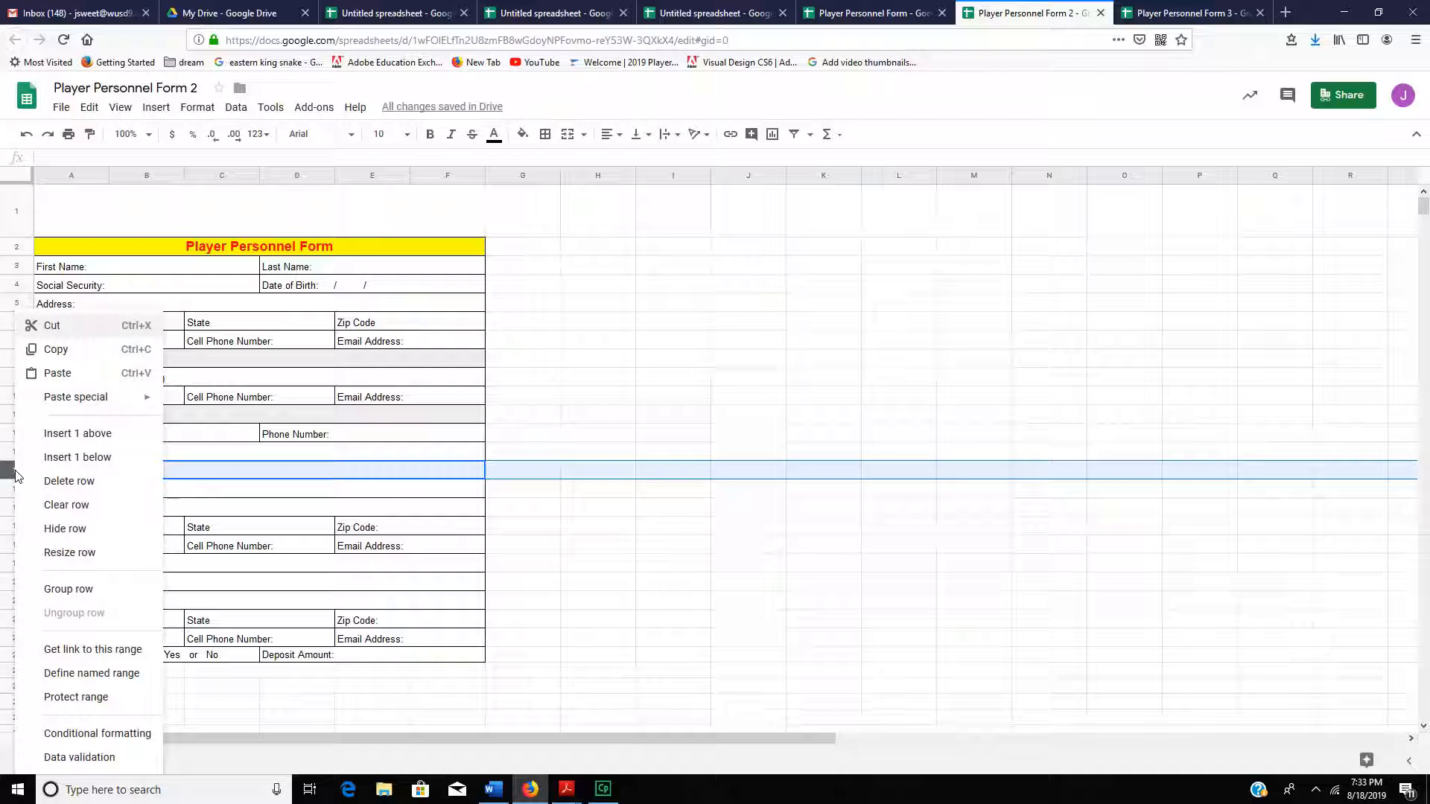
left_click(71, 481)
Fill the blank separator rows 13 and 18 of the form with the same light grey
left_click(171, 454)
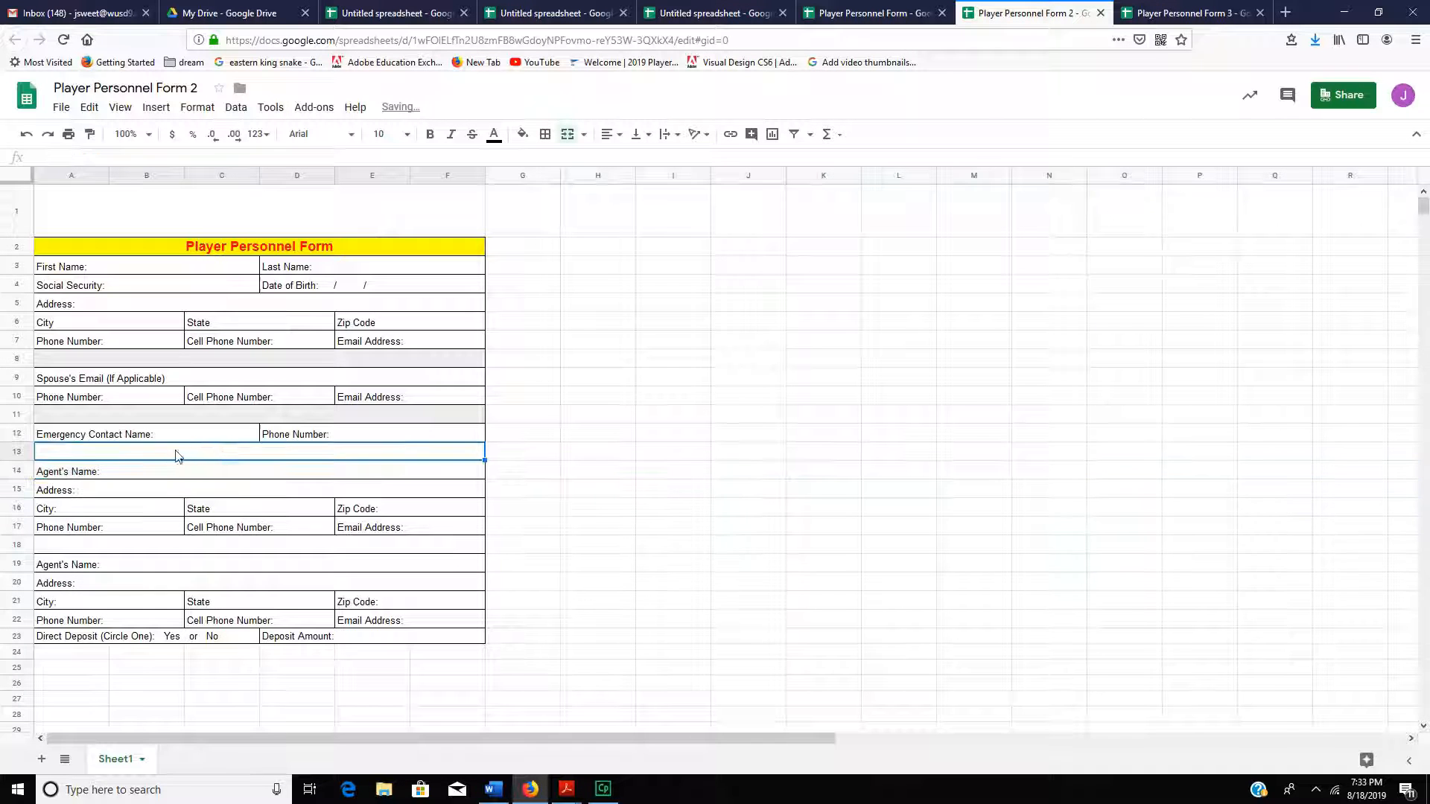
left_click(522, 134)
left_click(648, 183)
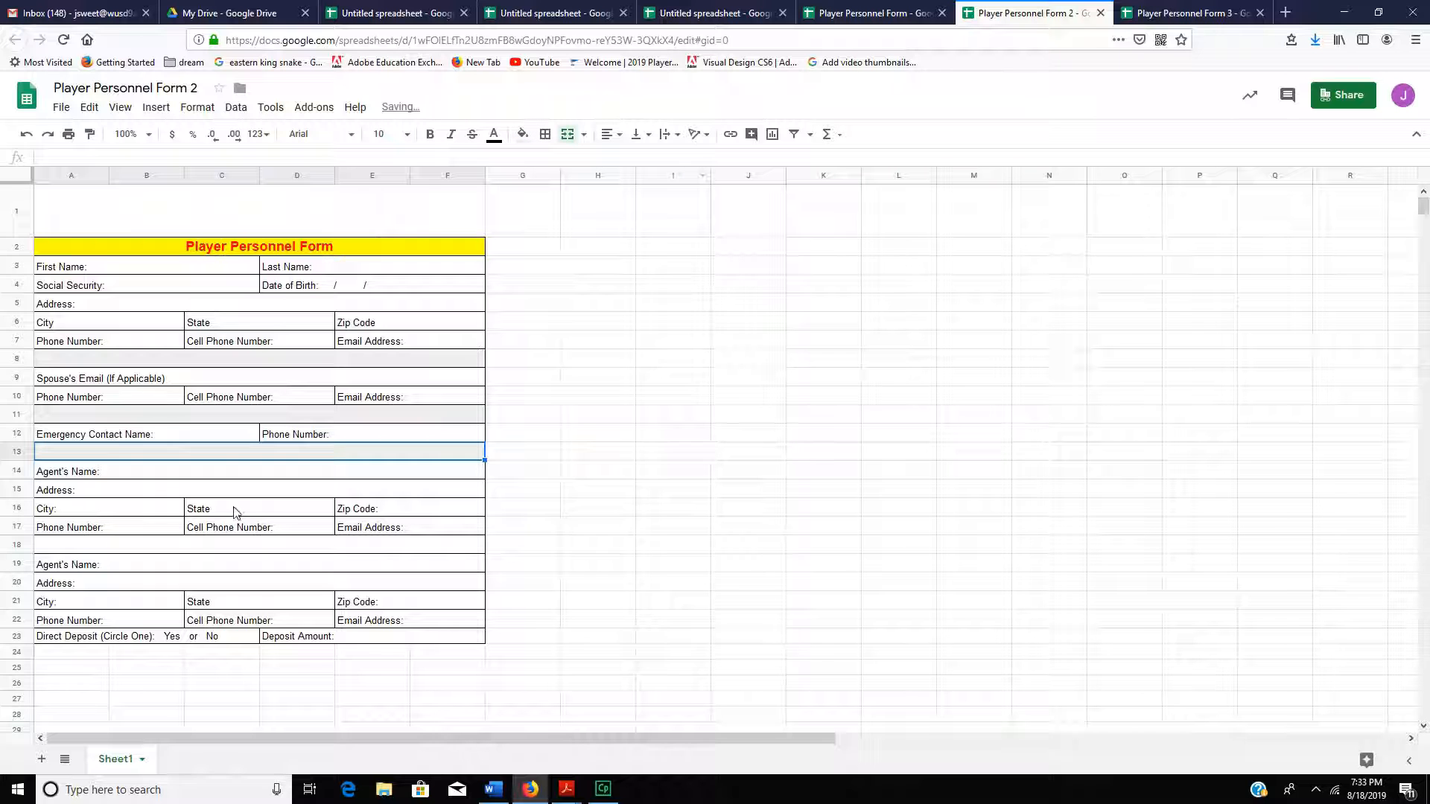
left_click(141, 546)
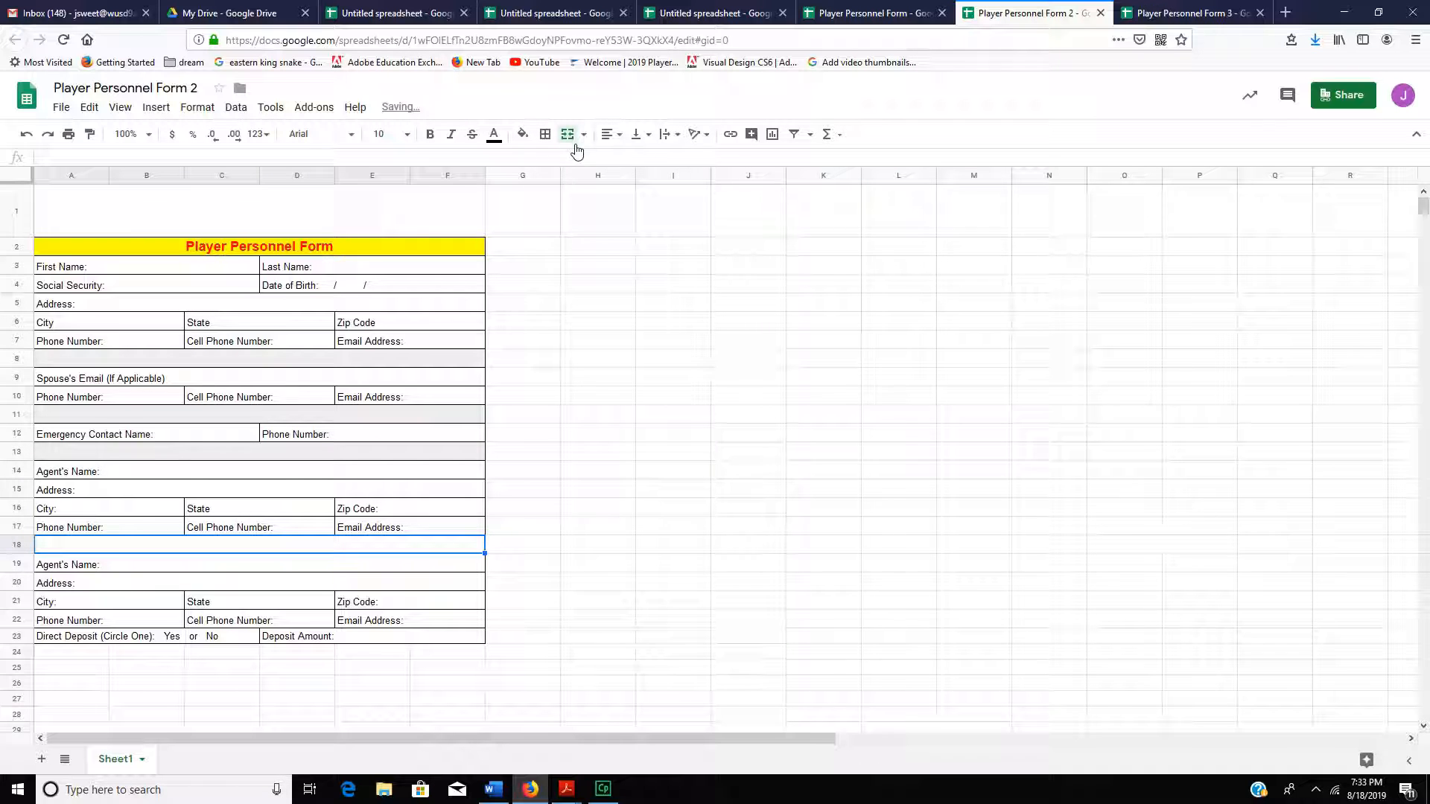
left_click(523, 134)
left_click(645, 187)
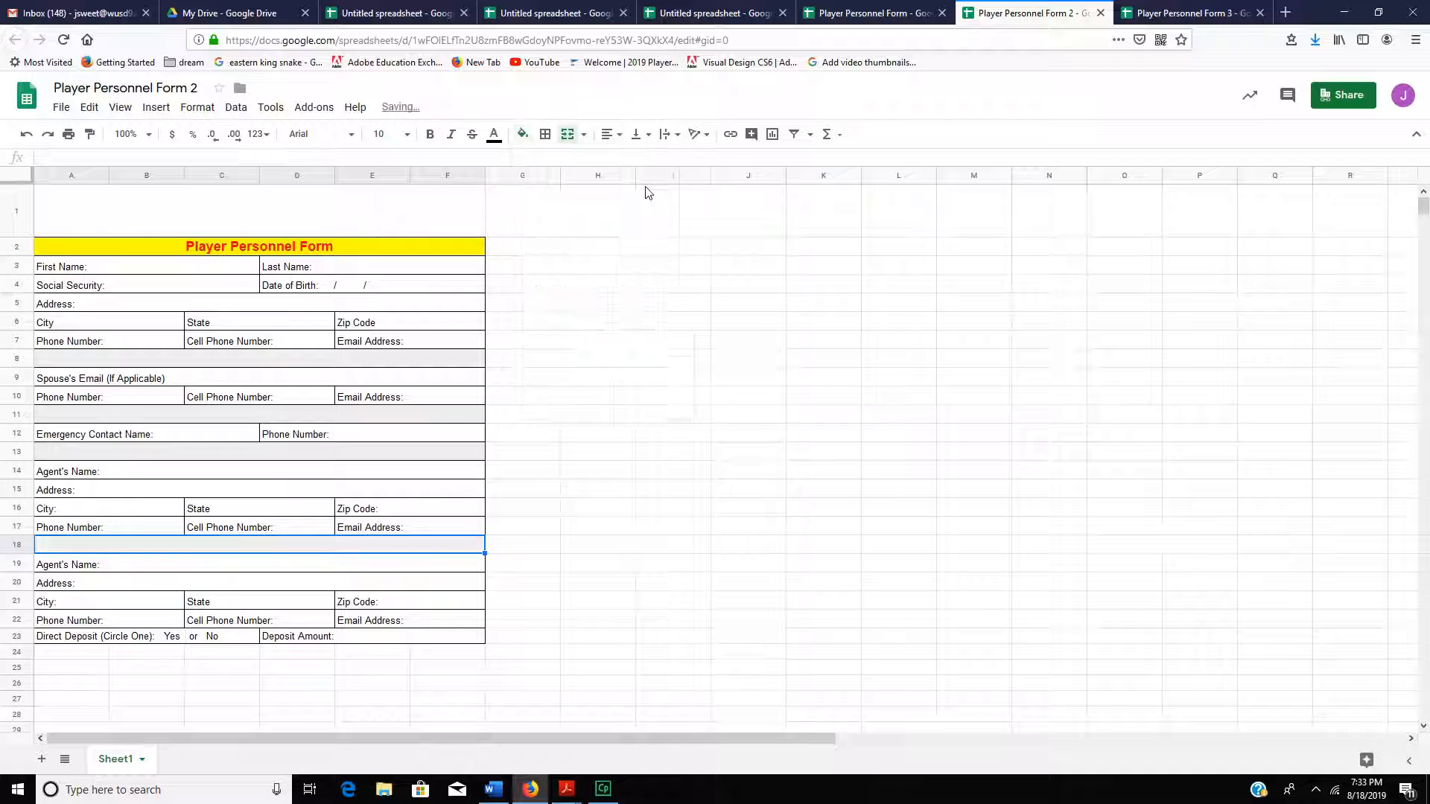
left_click(654, 546)
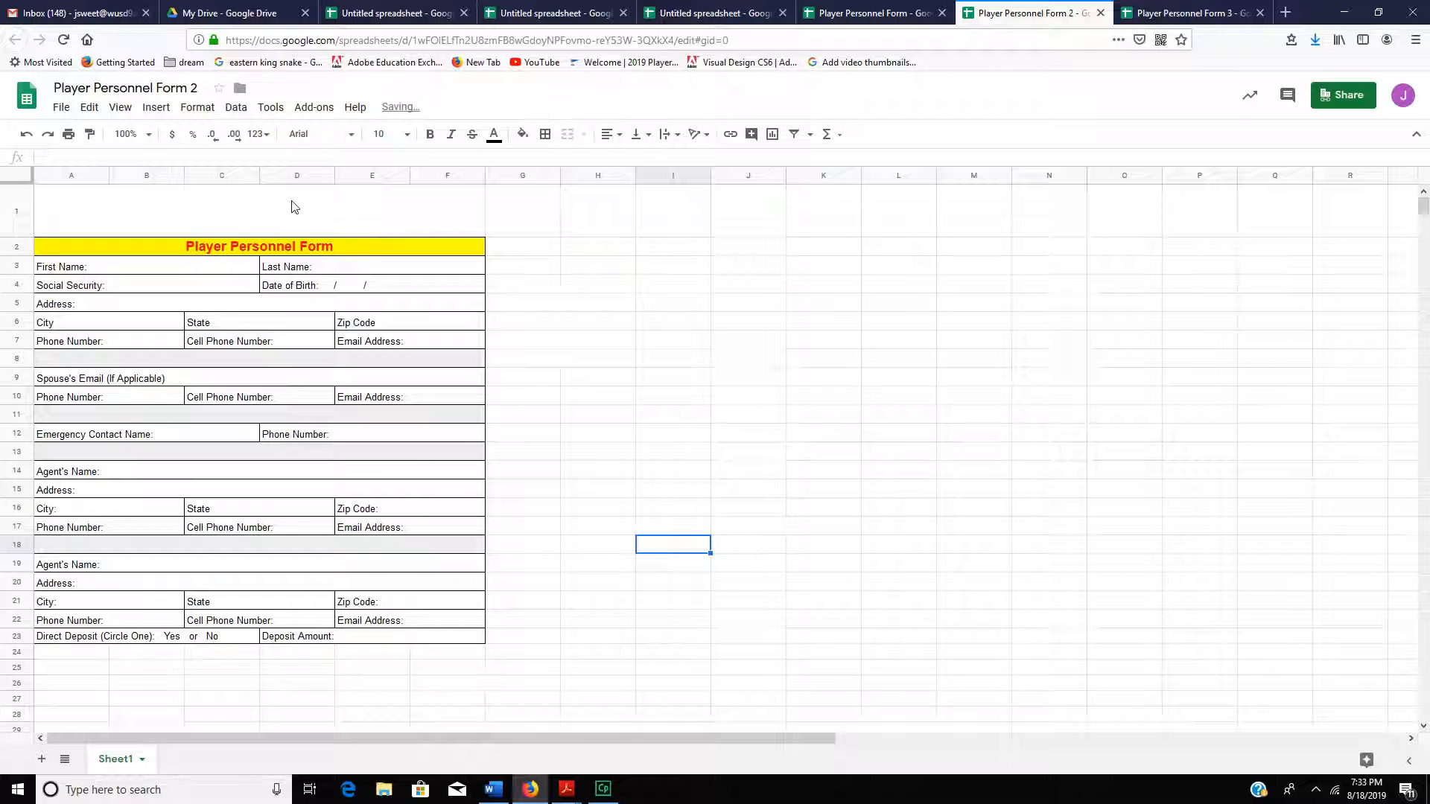
Check the logo's size and placement in the Player Personnel Form 3 spreadsheet, and return to Player Personnel Form 2
left_click(1185, 13)
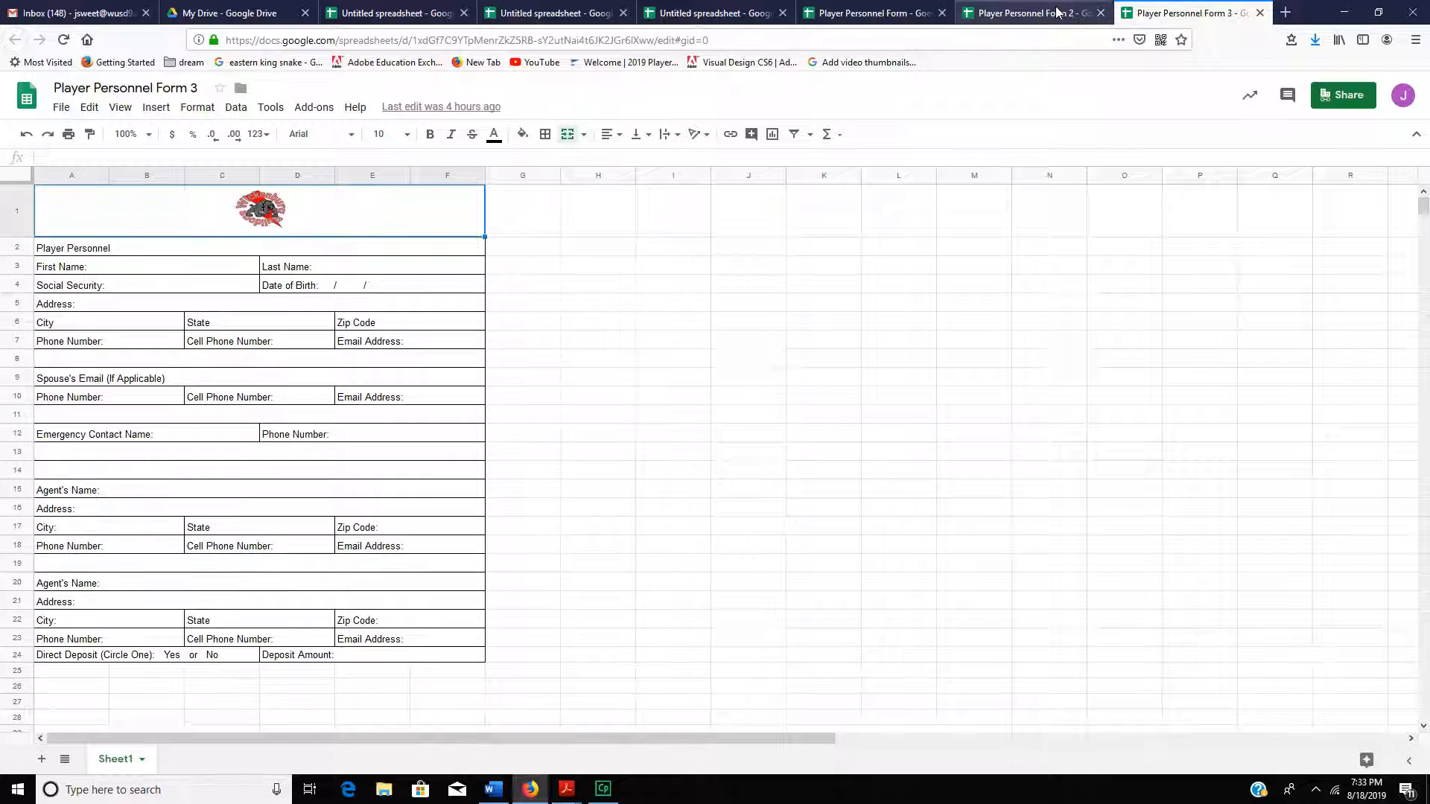
left_click(282, 216)
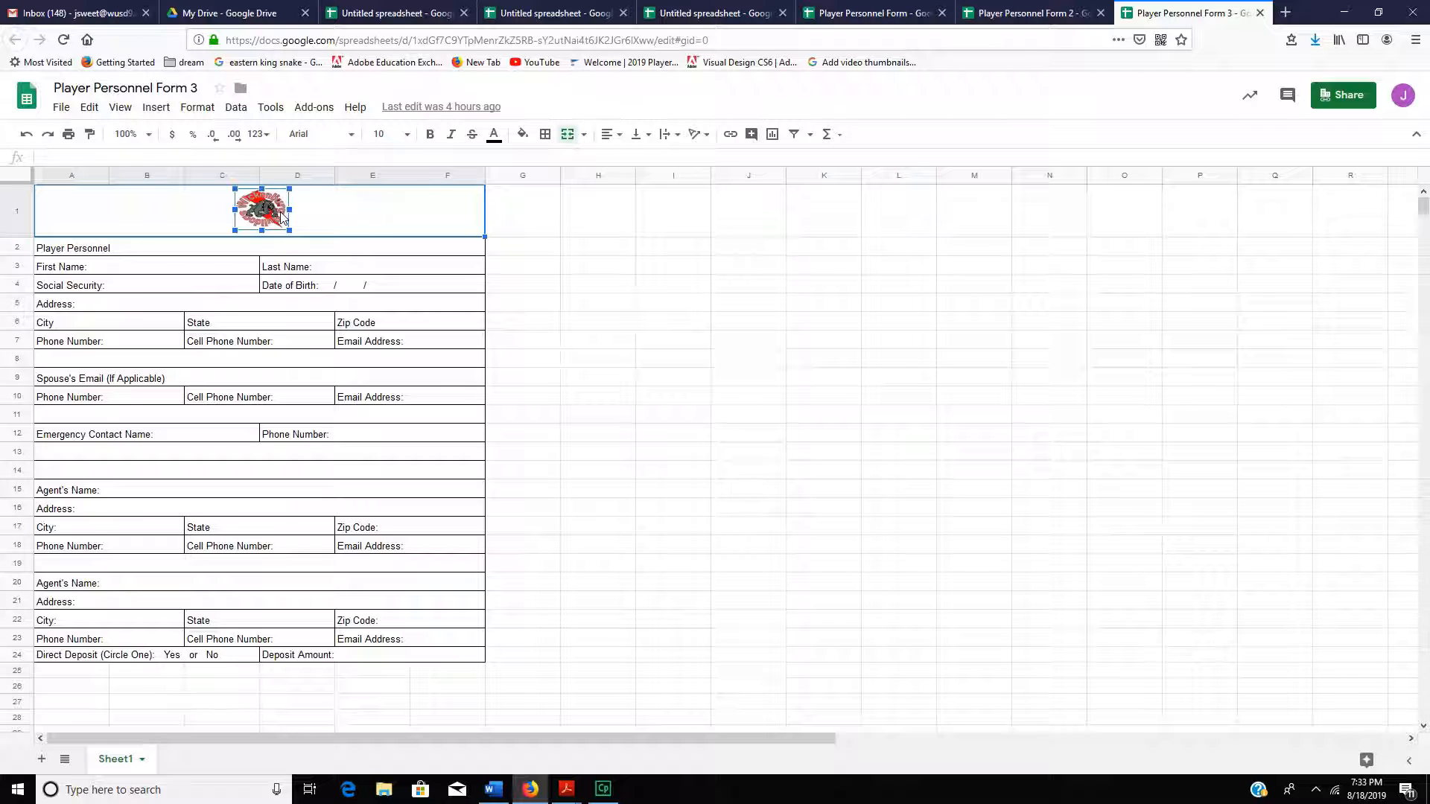
key("ctrl+Page_Up")
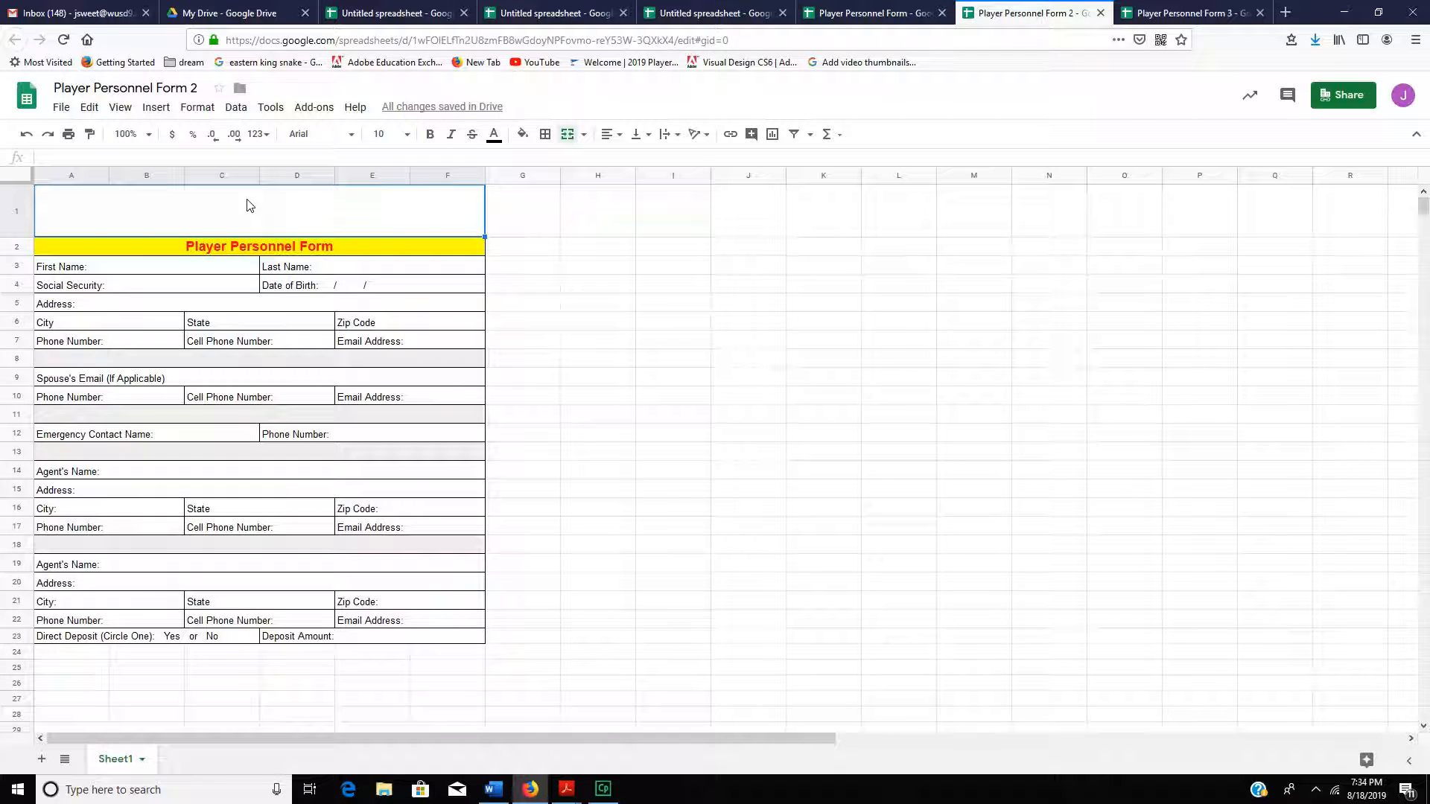
Insert the Wickenburg Bulldogs logo as an image over the cells, uploading the image file from the computer
left_click(155, 108)
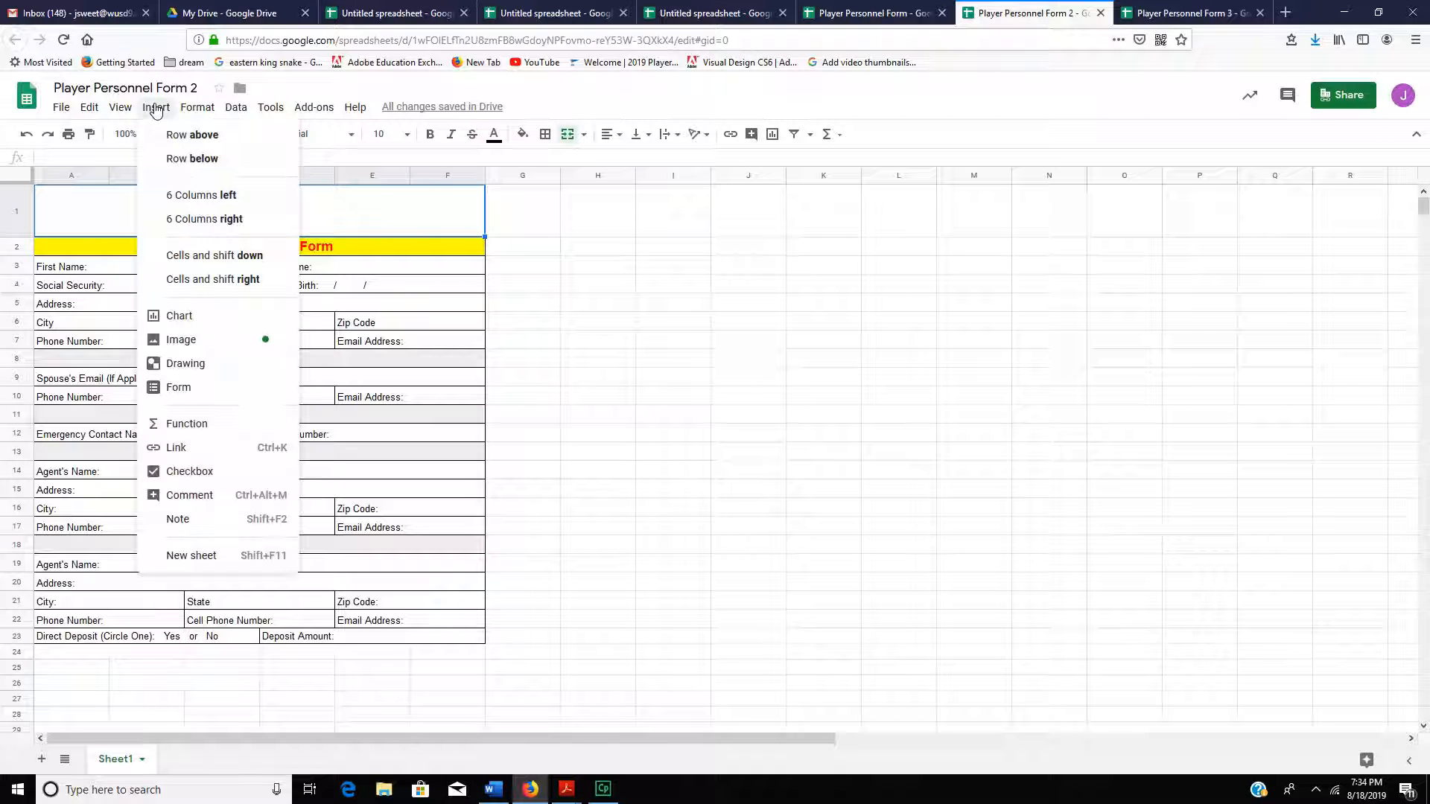
mouse_move(244, 344)
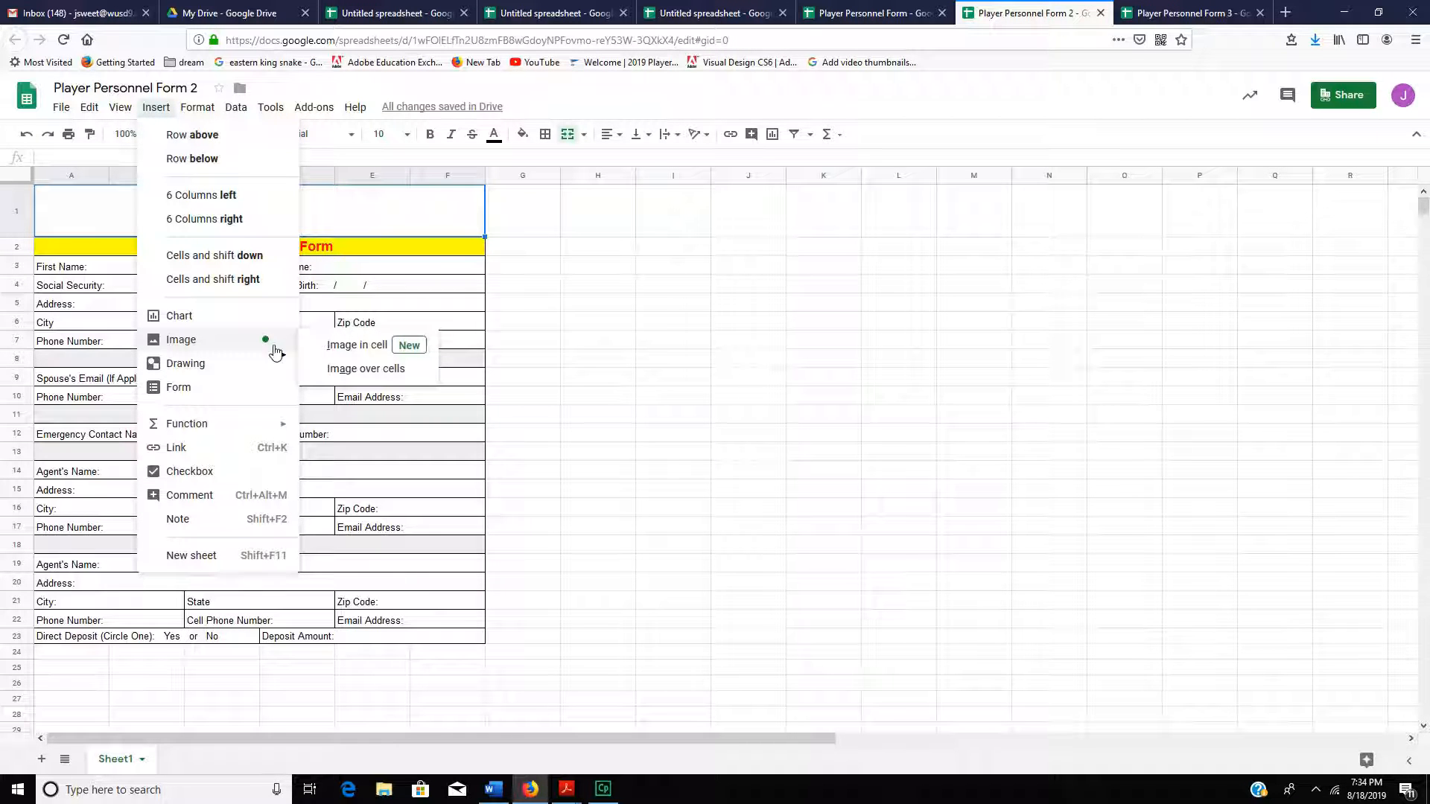
left_click(366, 376)
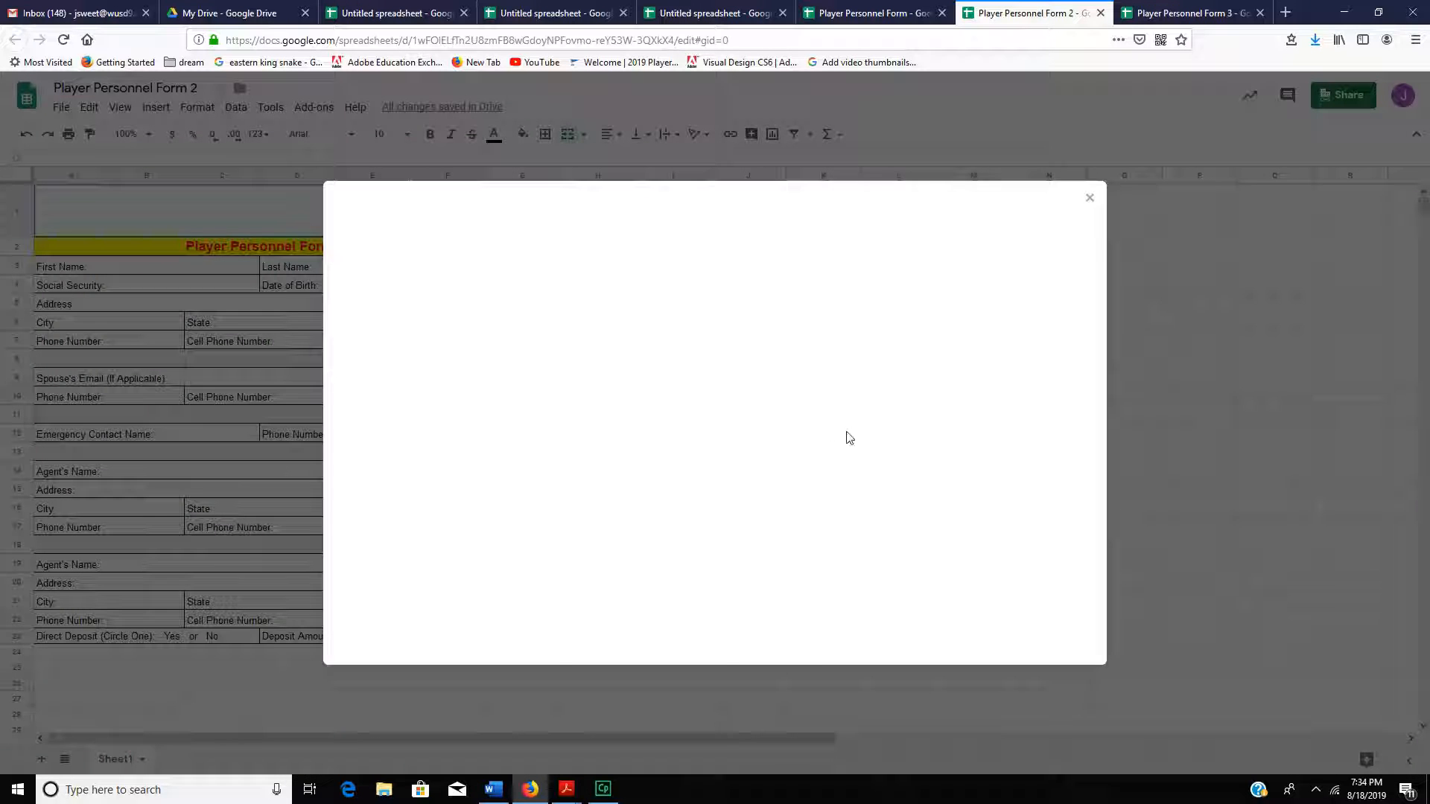
left_click(728, 468)
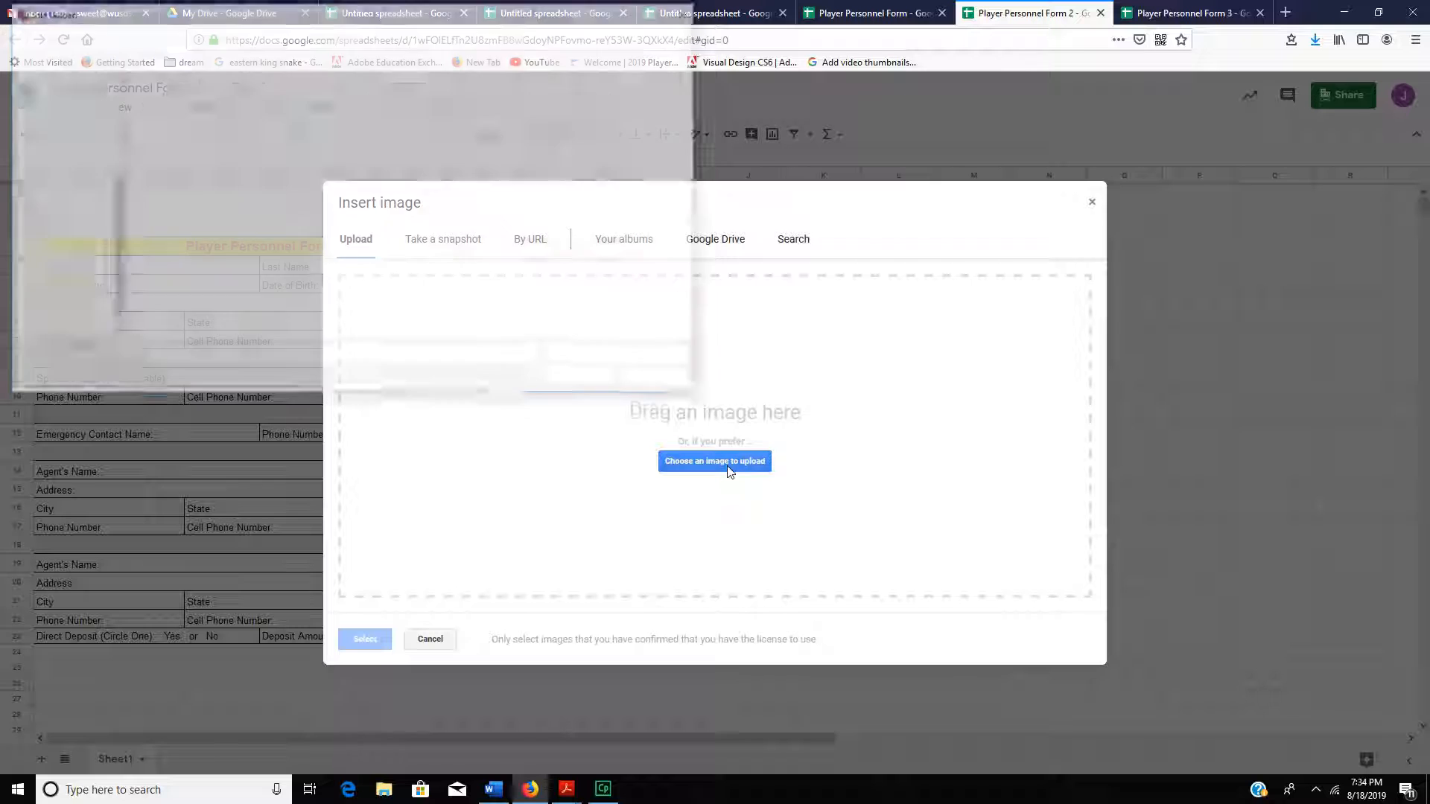
left_click(356, 152)
double_click(356, 153)
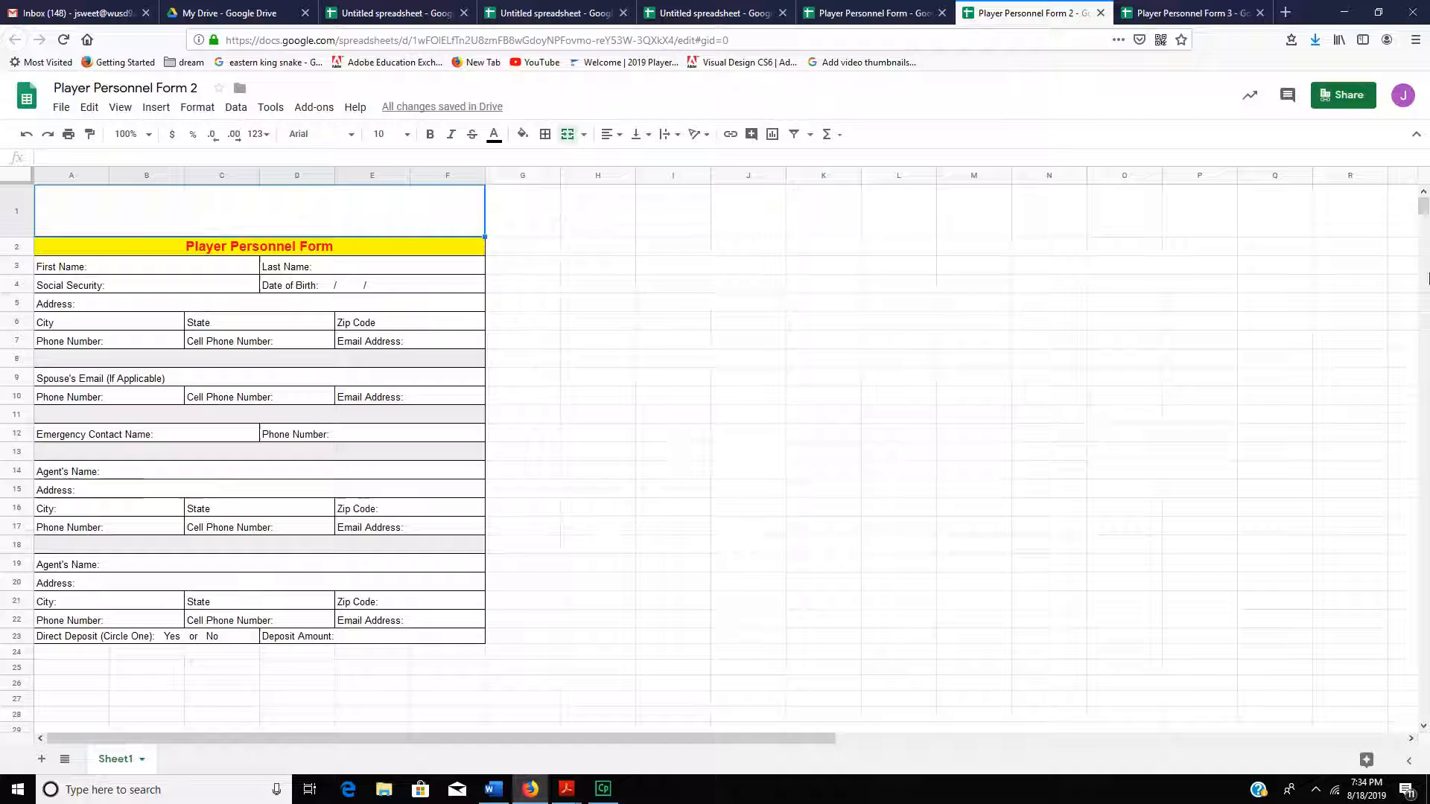
mouse_move(1423, 206)
left_mouse_down()
mouse_move(1425, 248)
mouse_move(1424, 207)
left_mouse_up()
Shrink the logo to fit row 1, centre it above the title, and compare the form with the PDF sample in Acrobat Reader
left_click(378, 346)
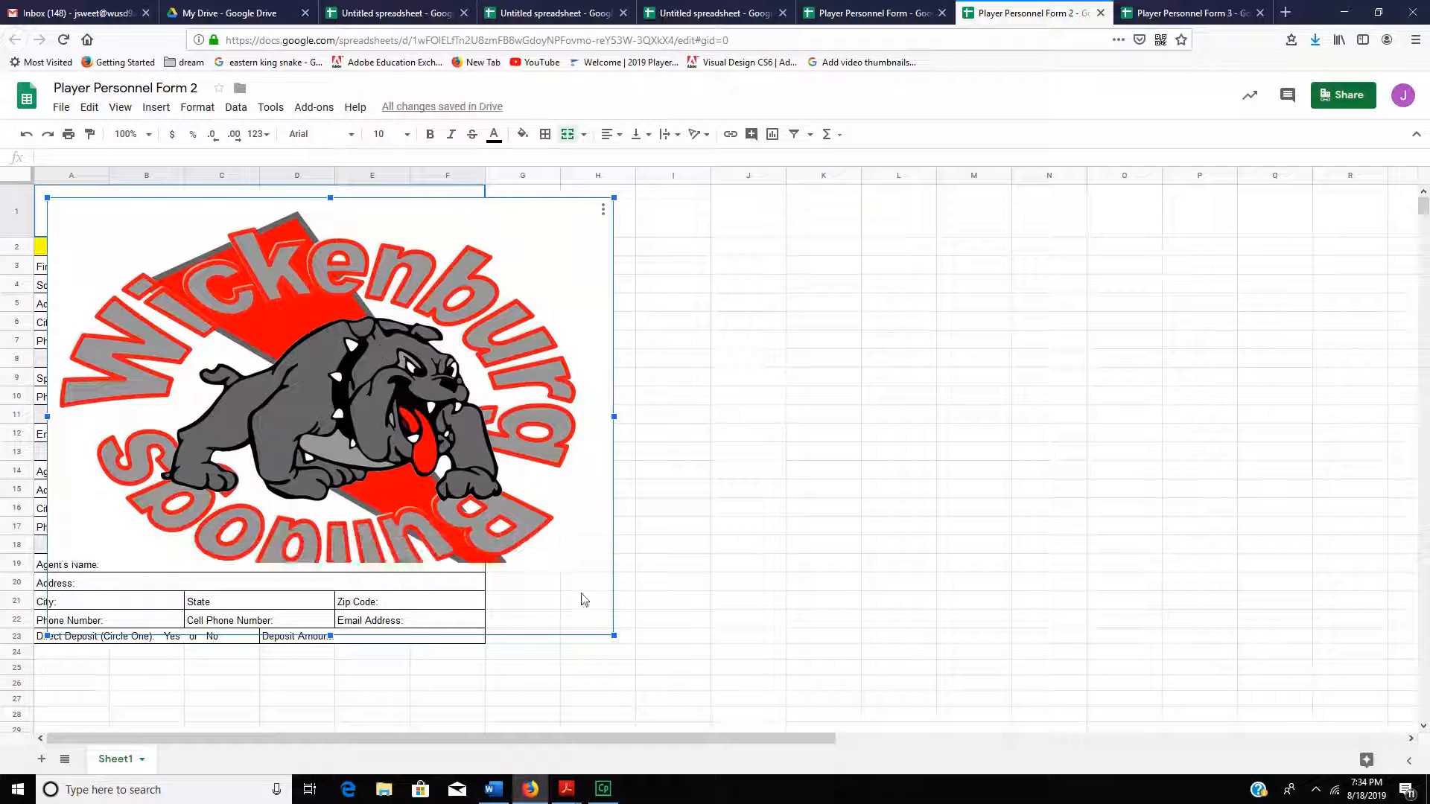
left_click_drag(614, 635, 302, 213)
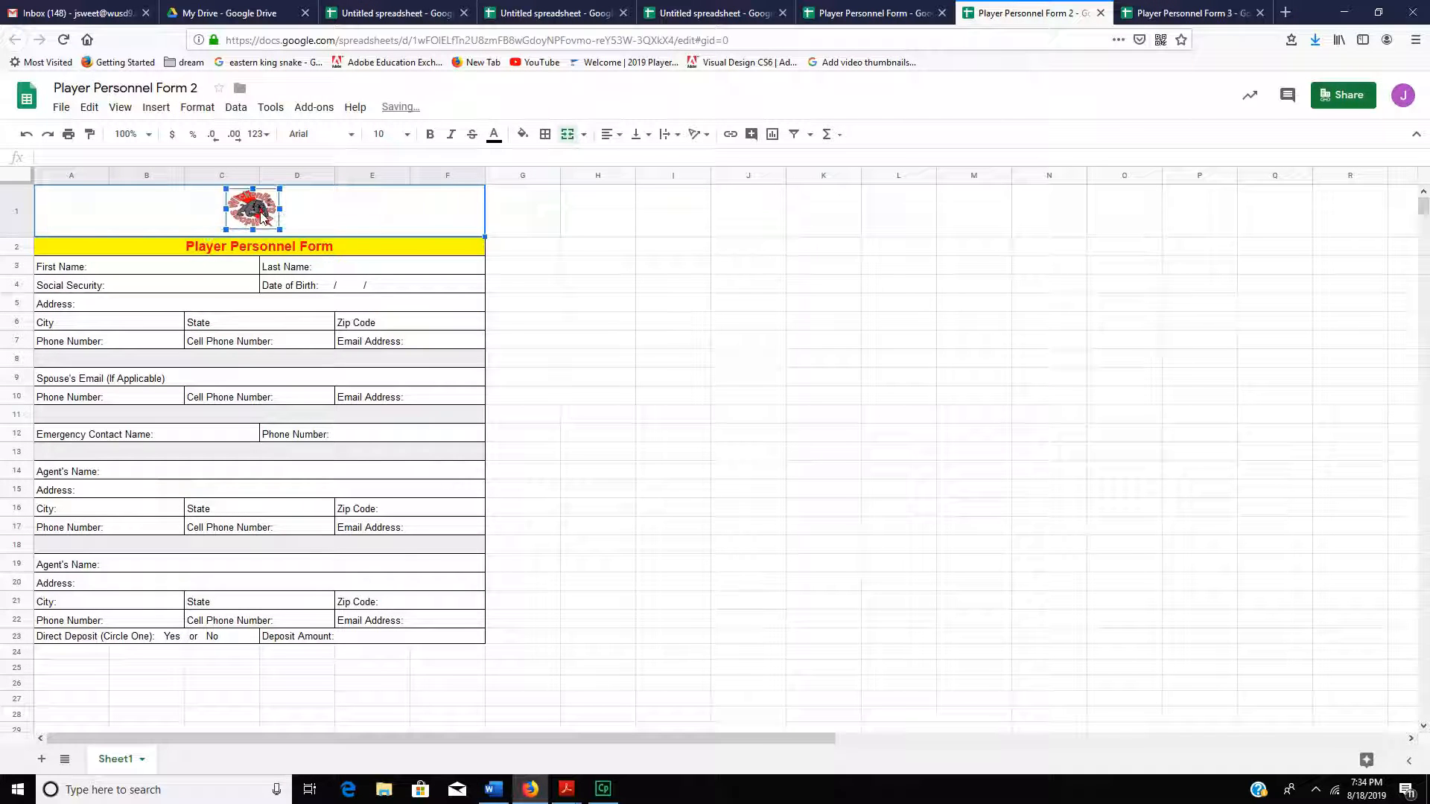
left_click(827, 383)
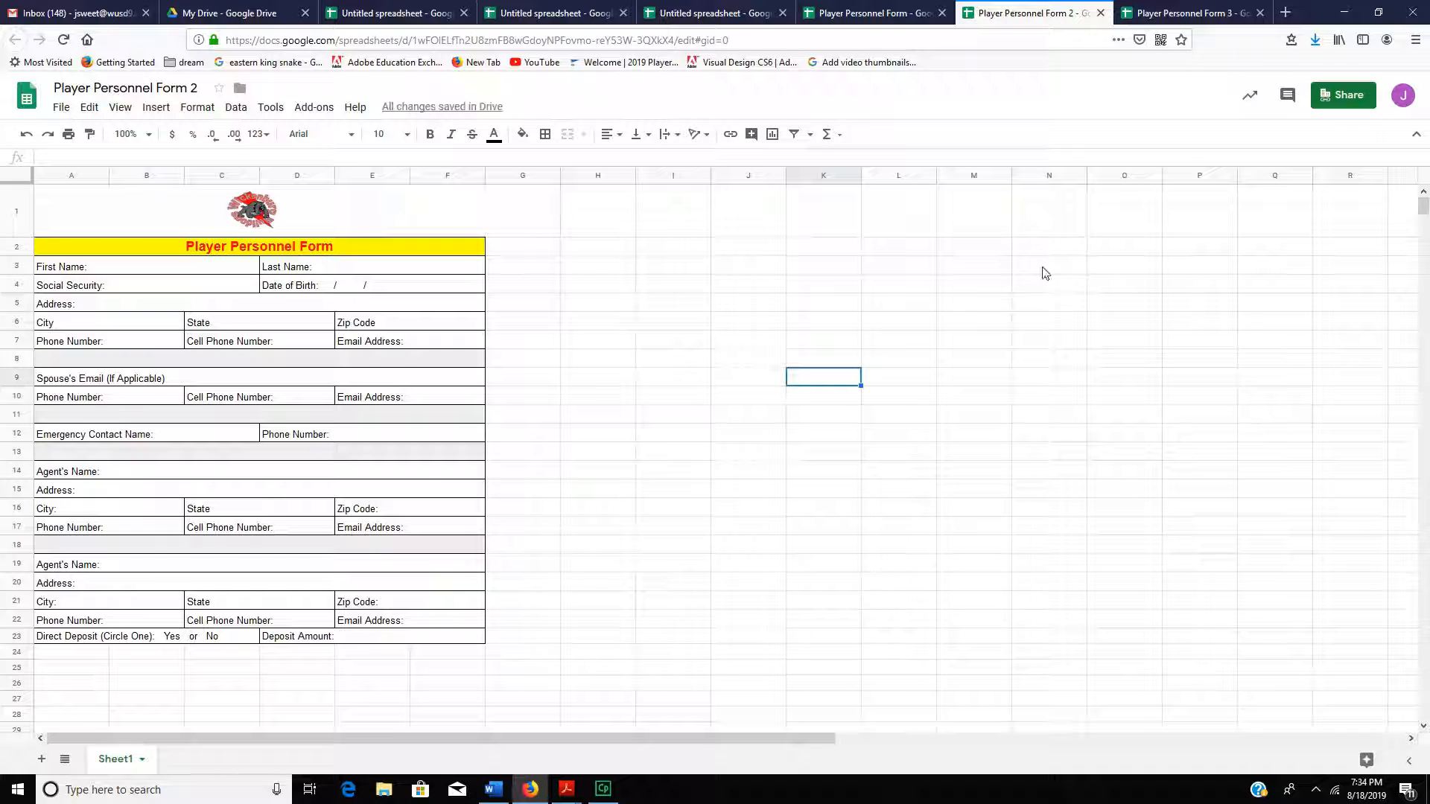
key("alt+Tab")
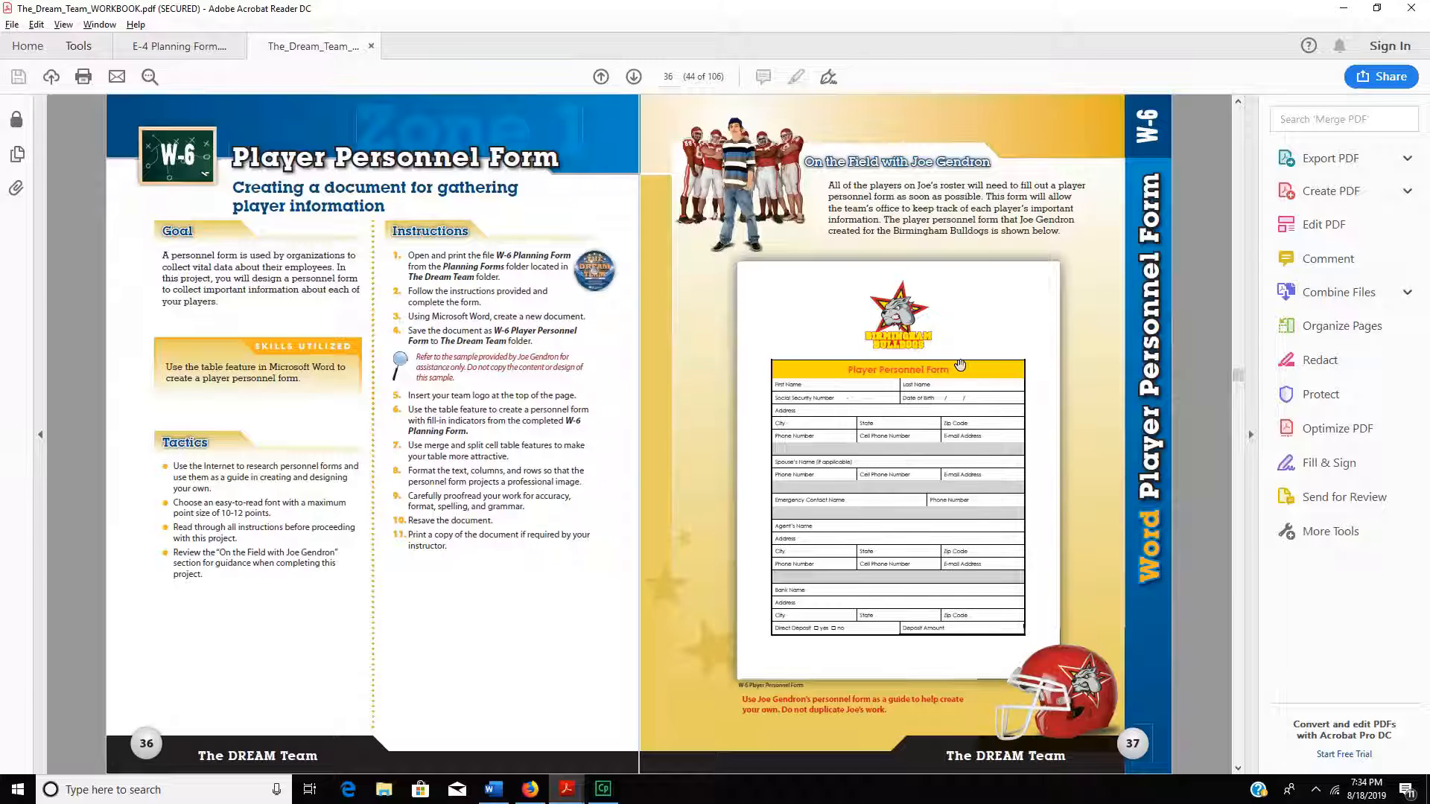
key("alt+Tab")
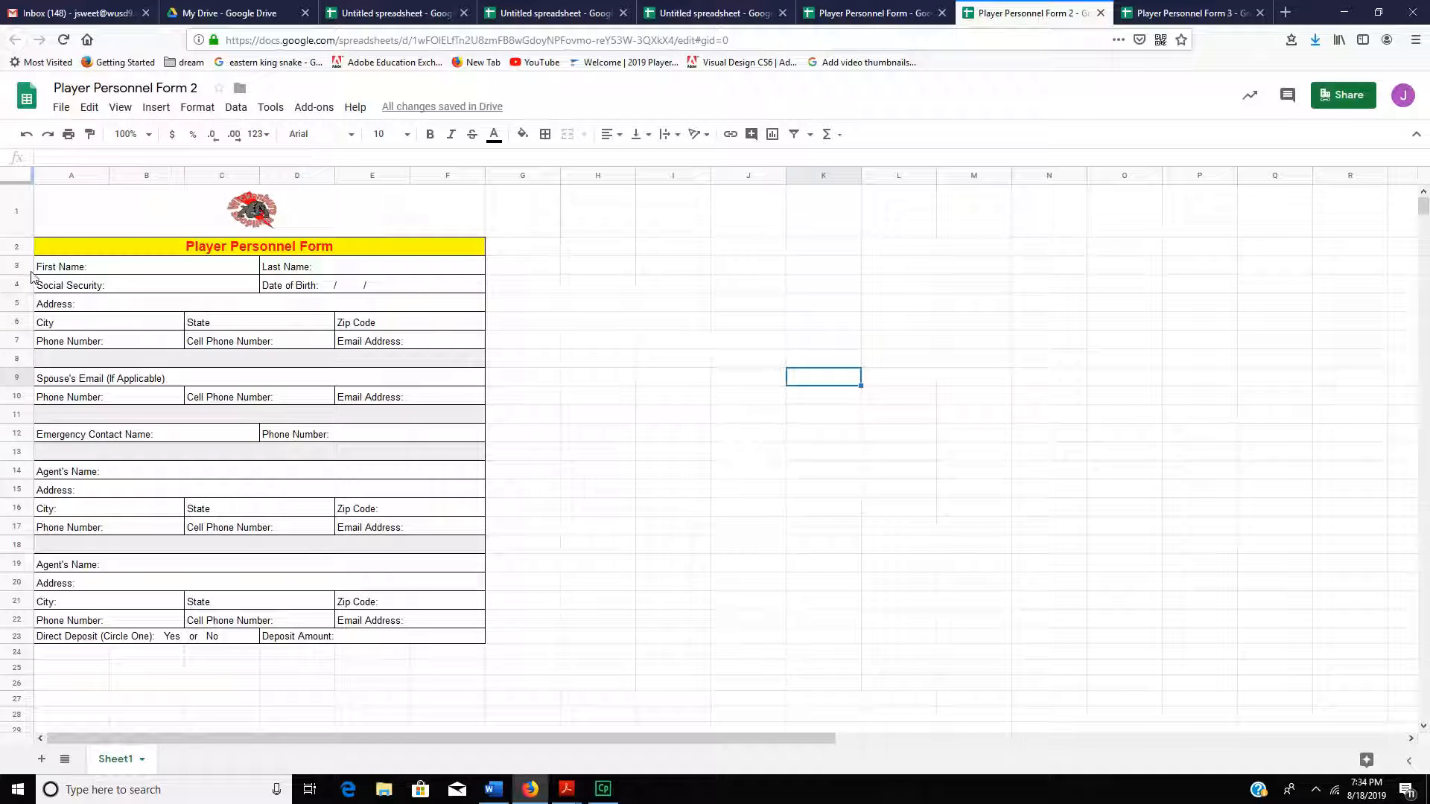
Set the height of form rows 2 through 23 to 15 pixels
left_click(22, 250)
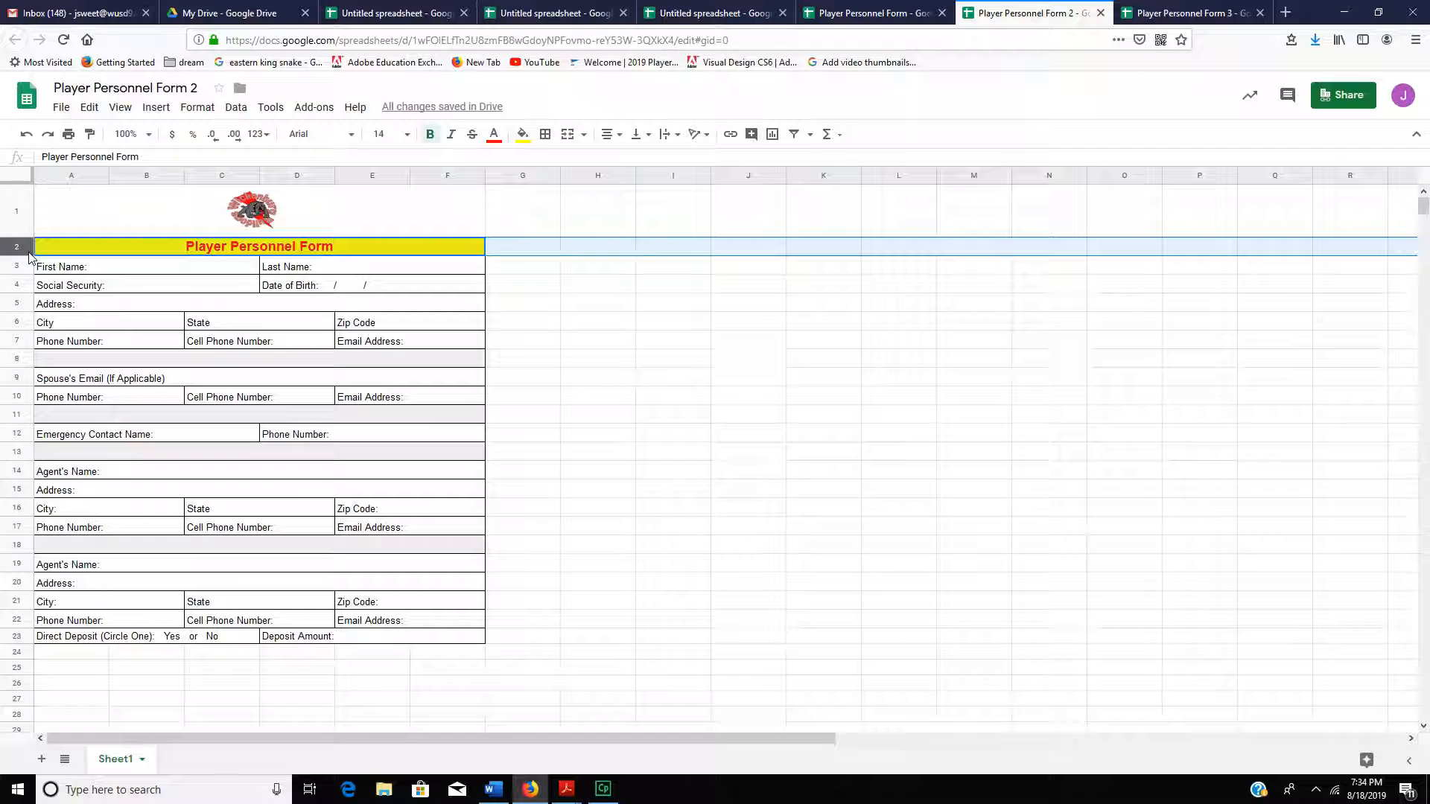
left_click(16, 636, "shift")
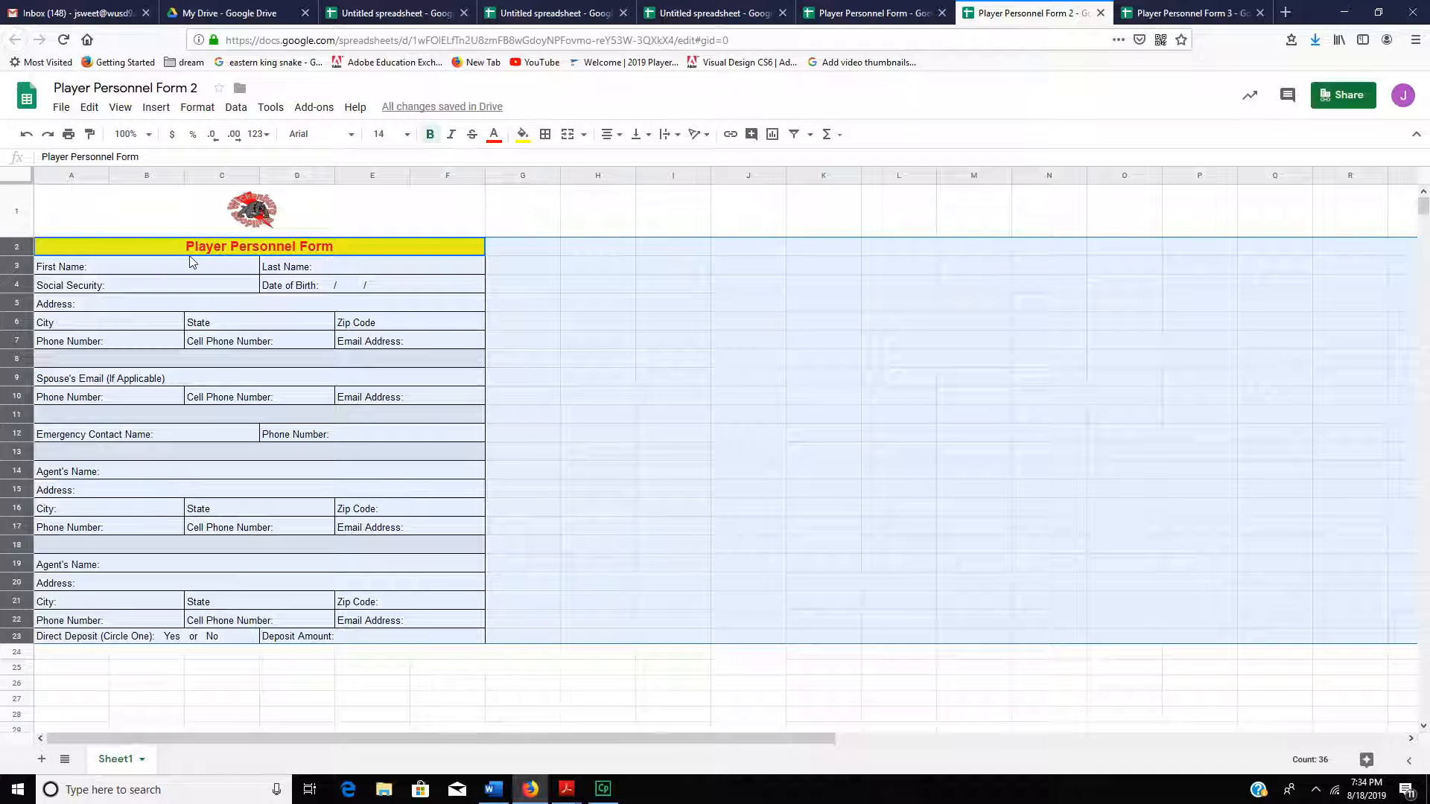
left_click(200, 110)
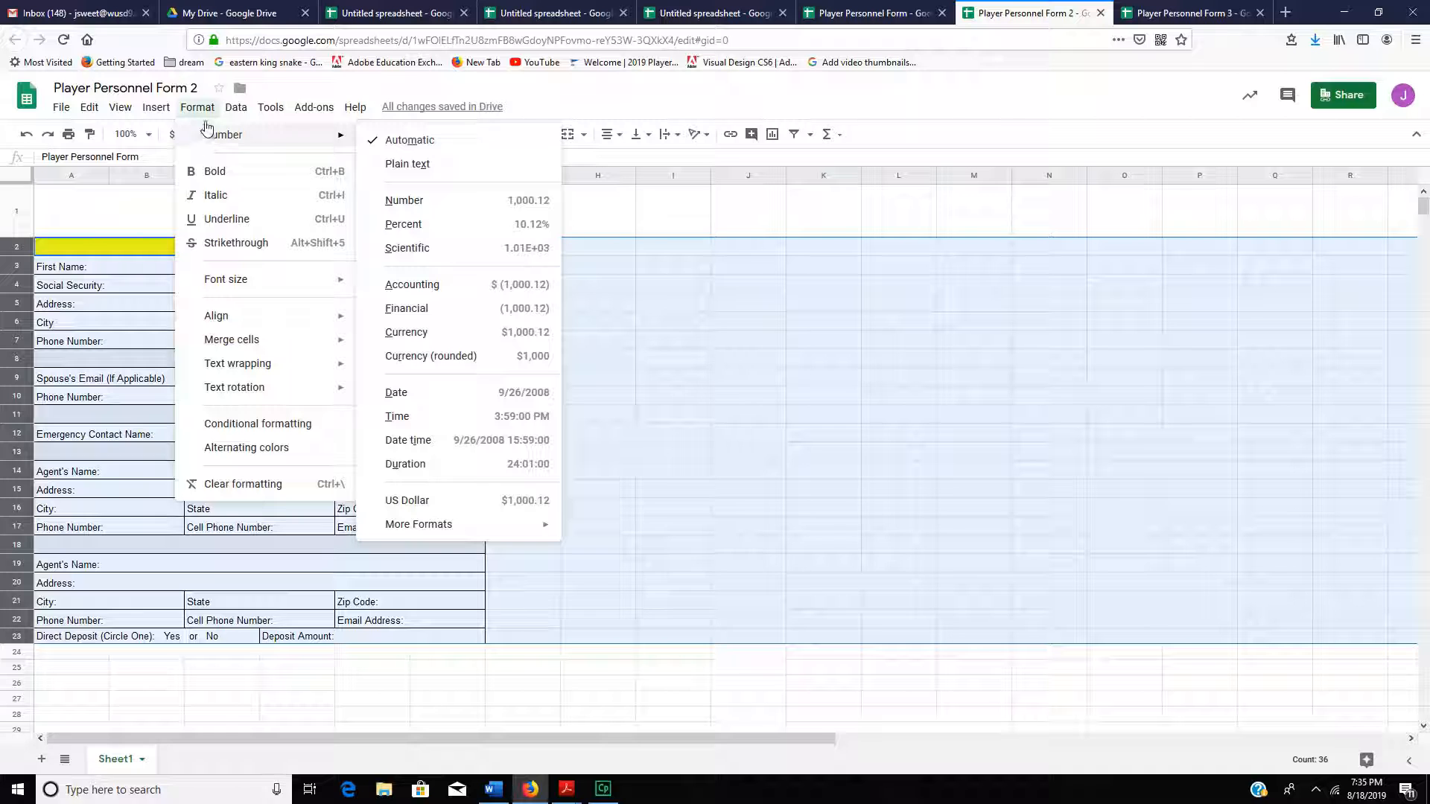
right_click(72, 378)
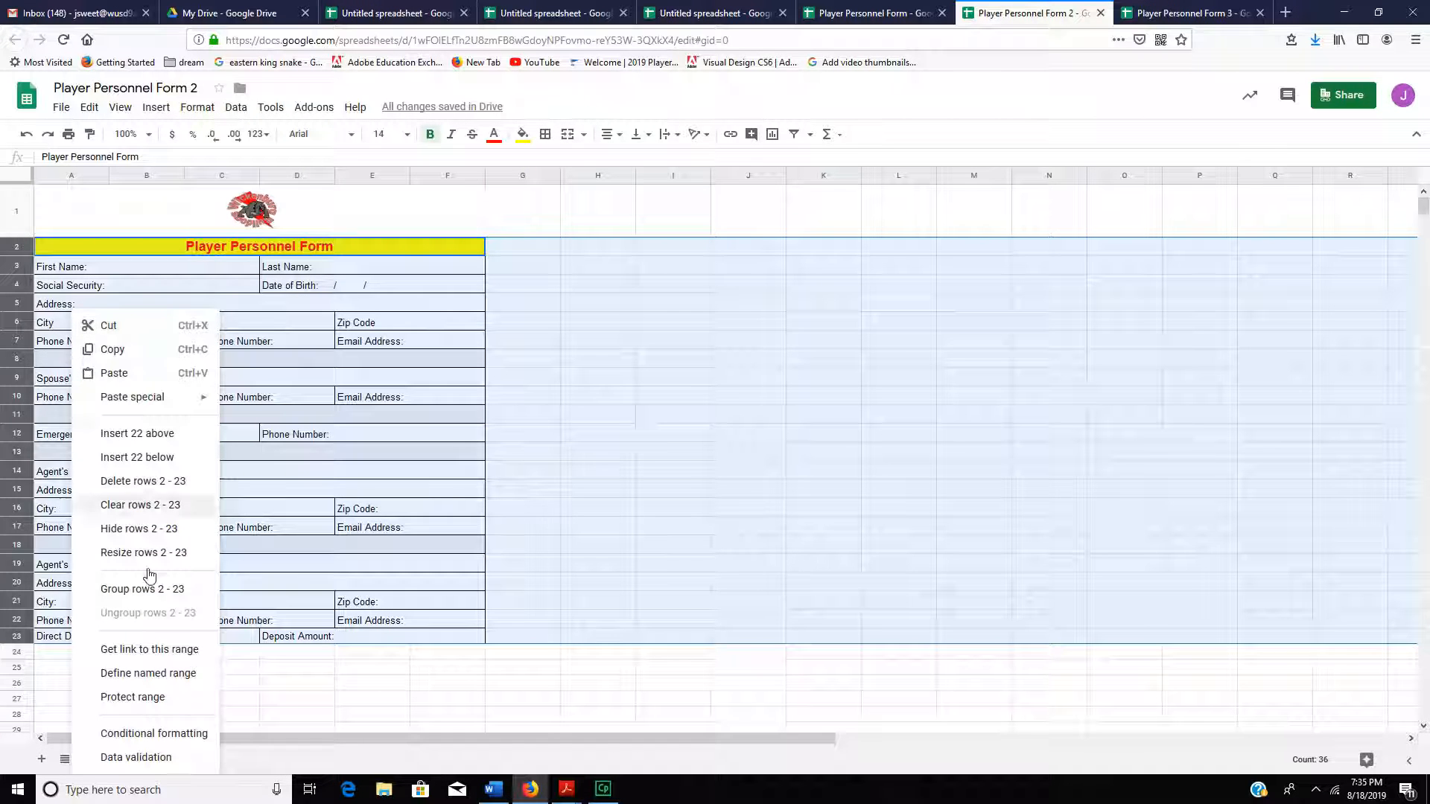
left_click(179, 555)
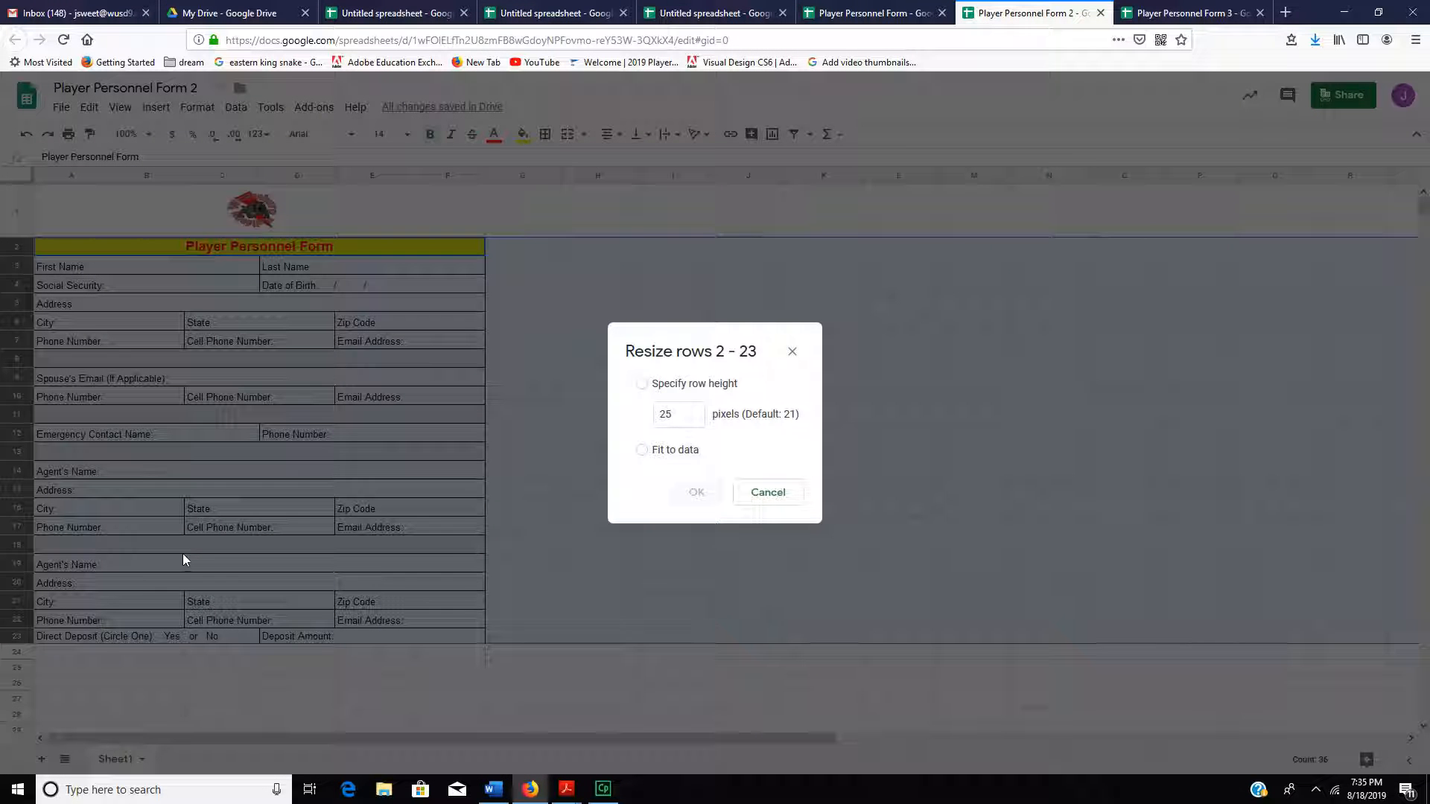
left_click(679, 416)
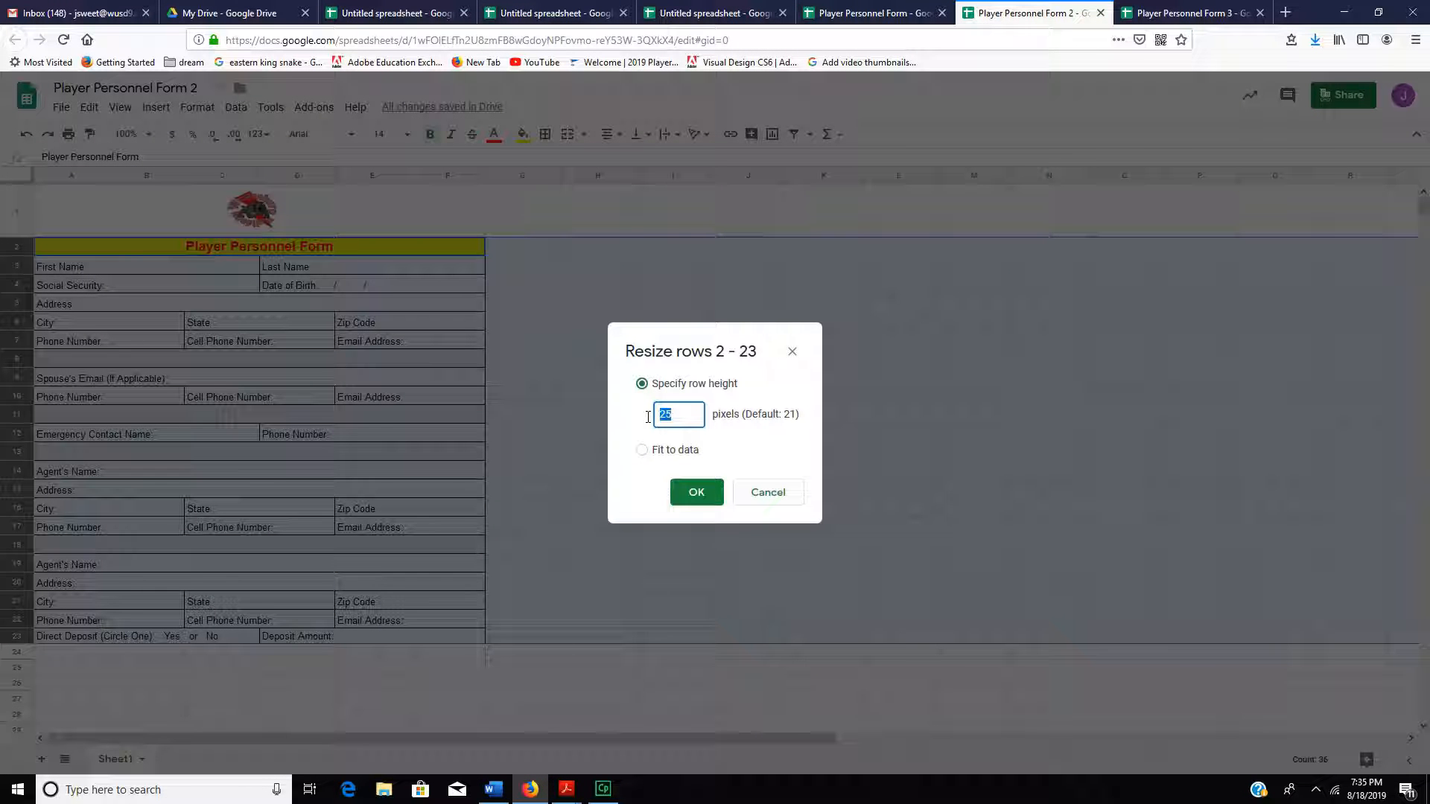
type("15")
left_click(697, 492)
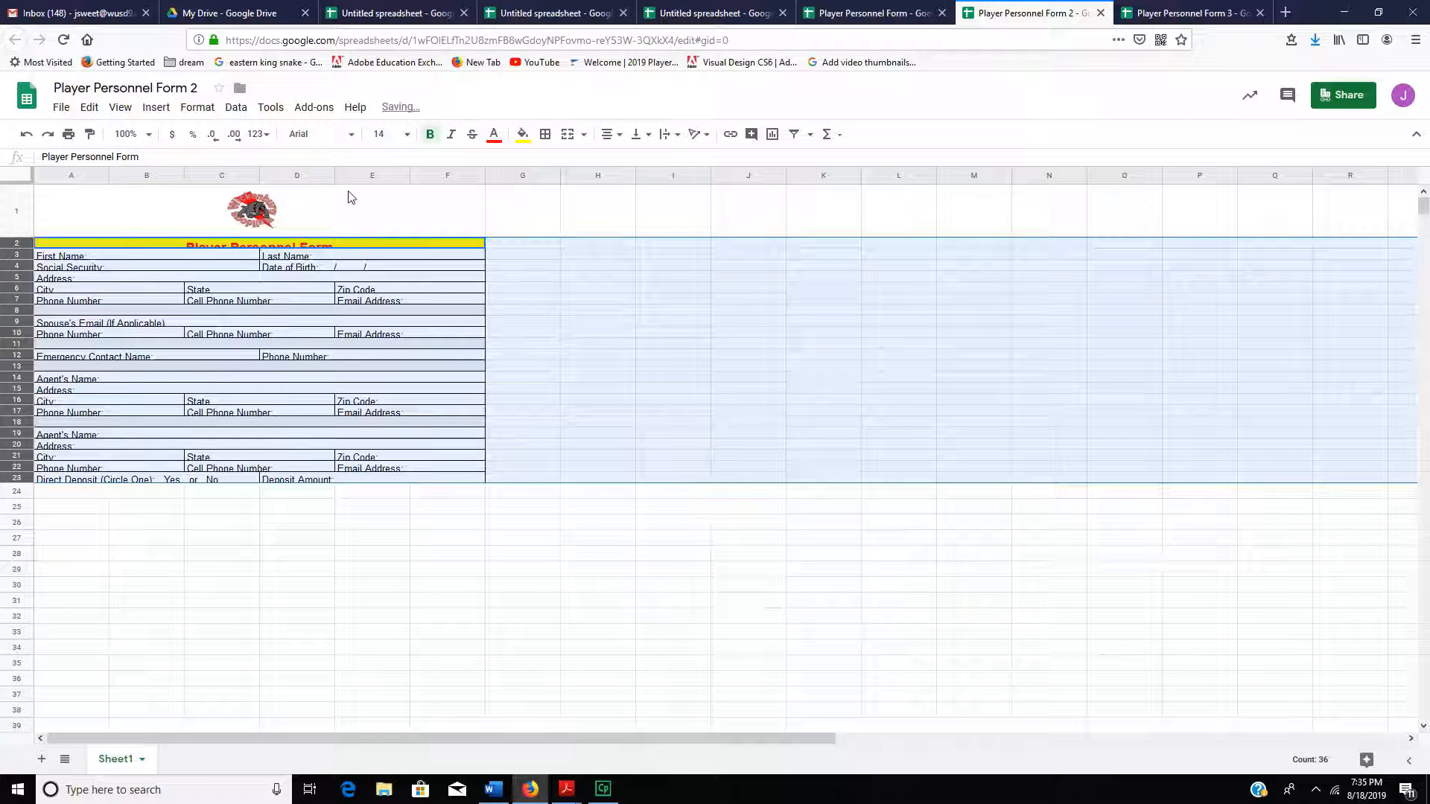
Set the height of form rows 2 through 23 to 20 pixels
right_click(107, 324)
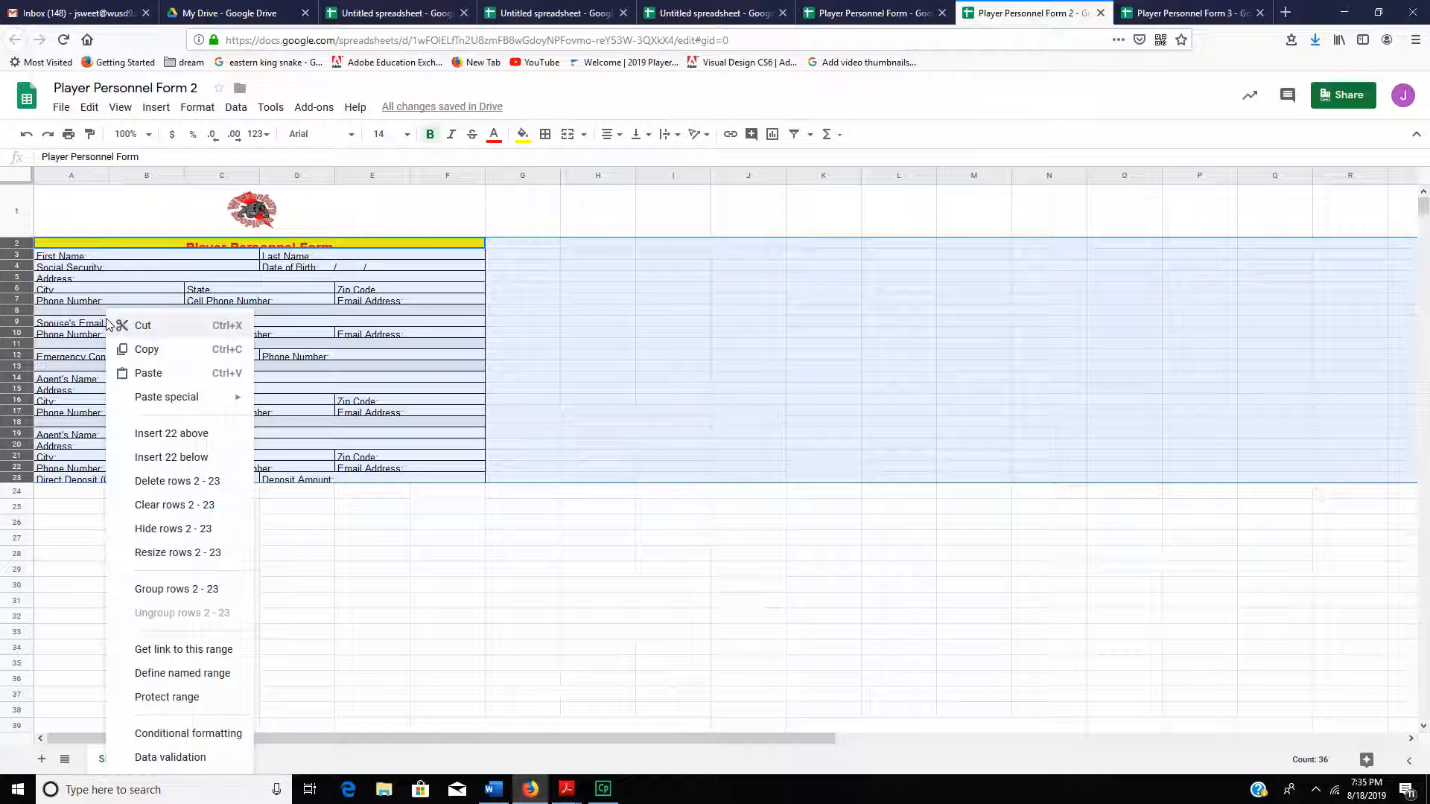
left_click(165, 555)
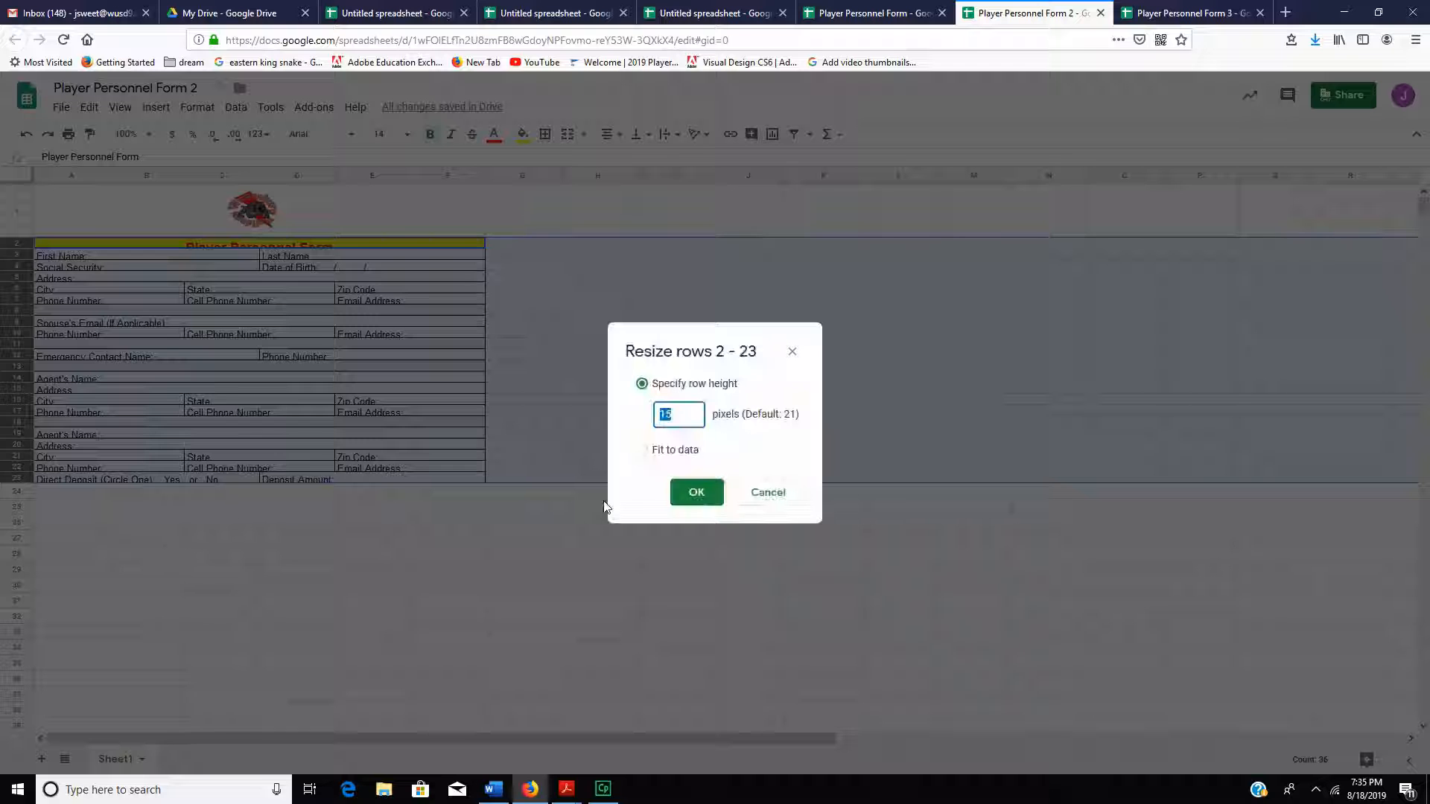
type("20")
left_click(699, 499)
Set the height of form rows 2 through 23 to 25 pixels, and check the form in the print preview
right_click(225, 429)
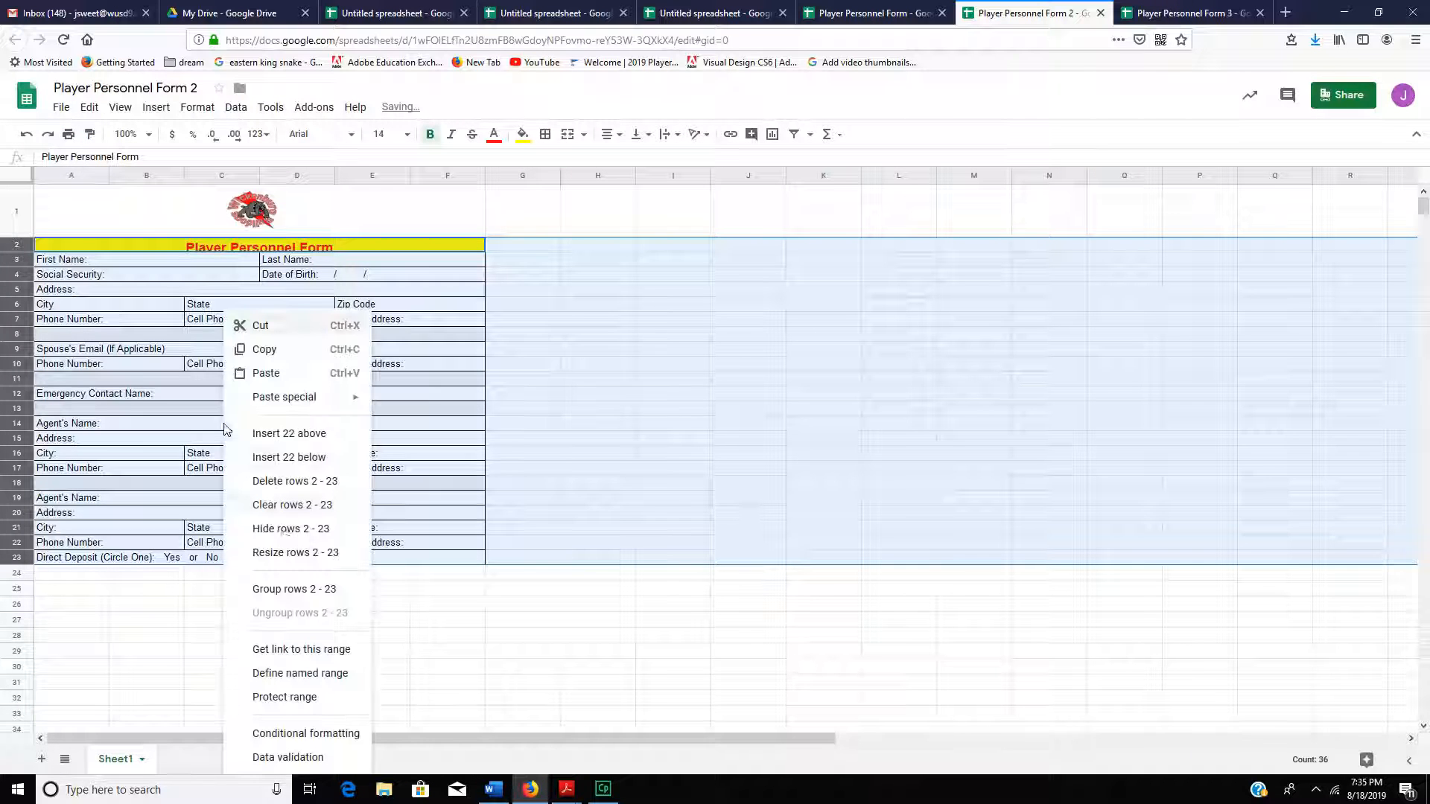
left_click(285, 554)
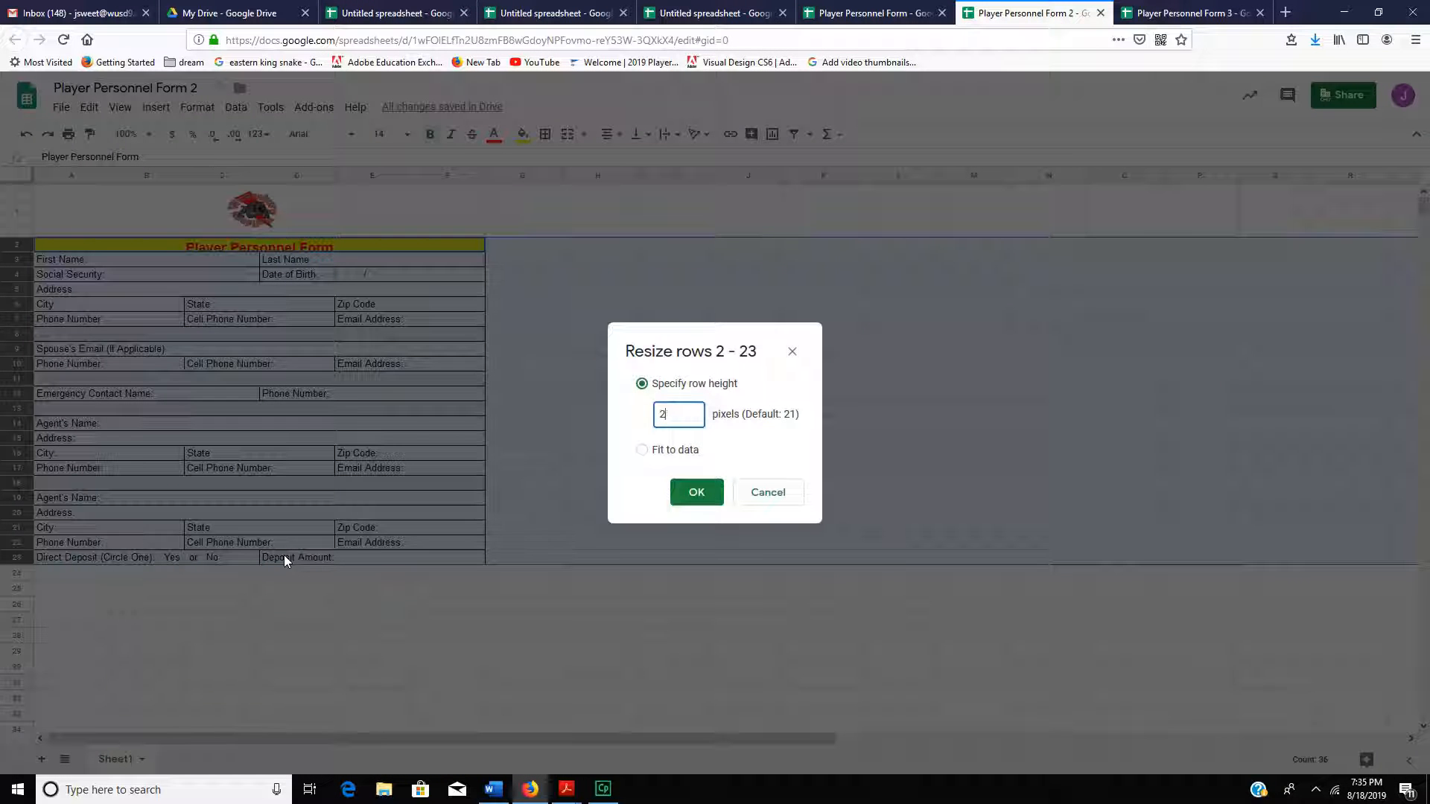
type("25")
left_click(696, 493)
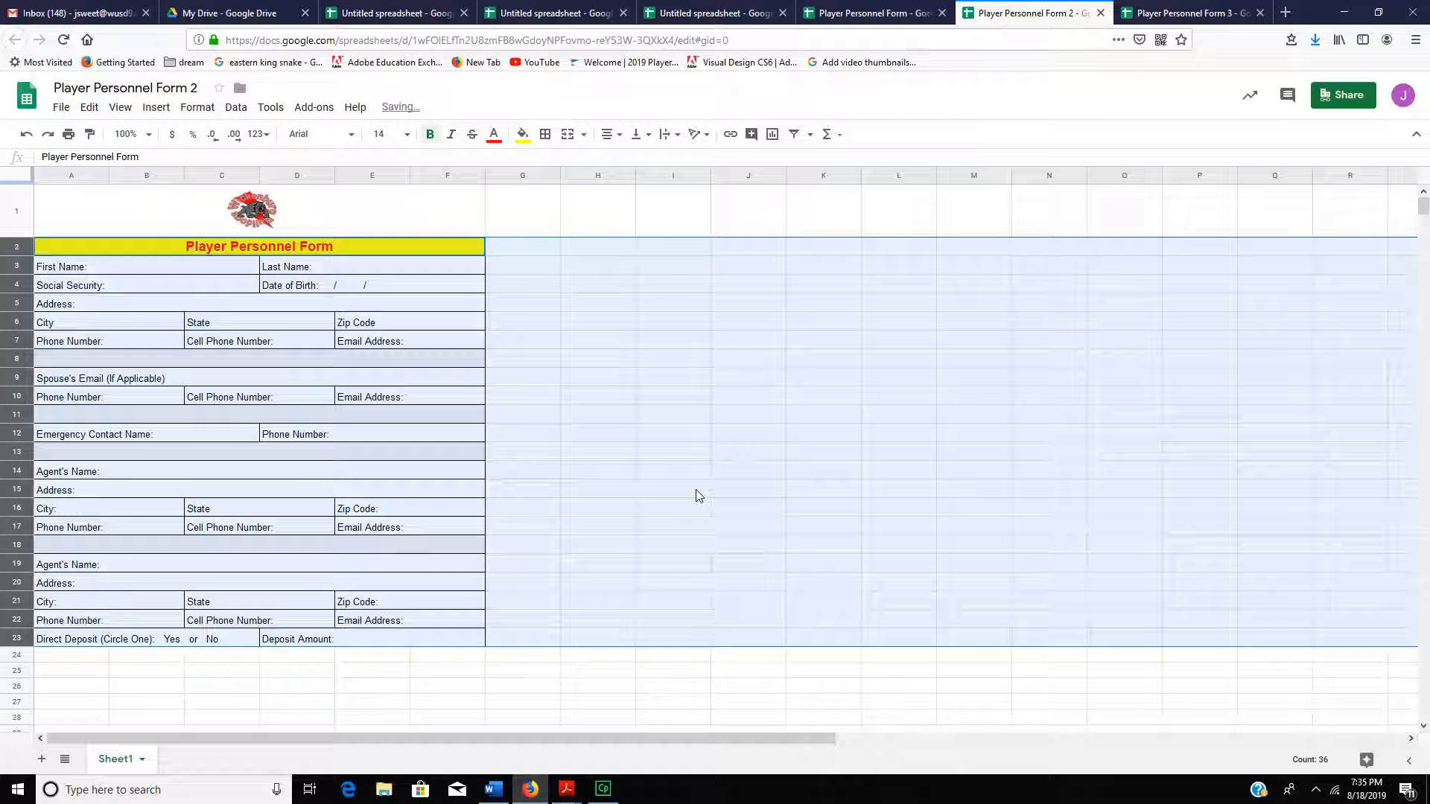
left_click(68, 134)
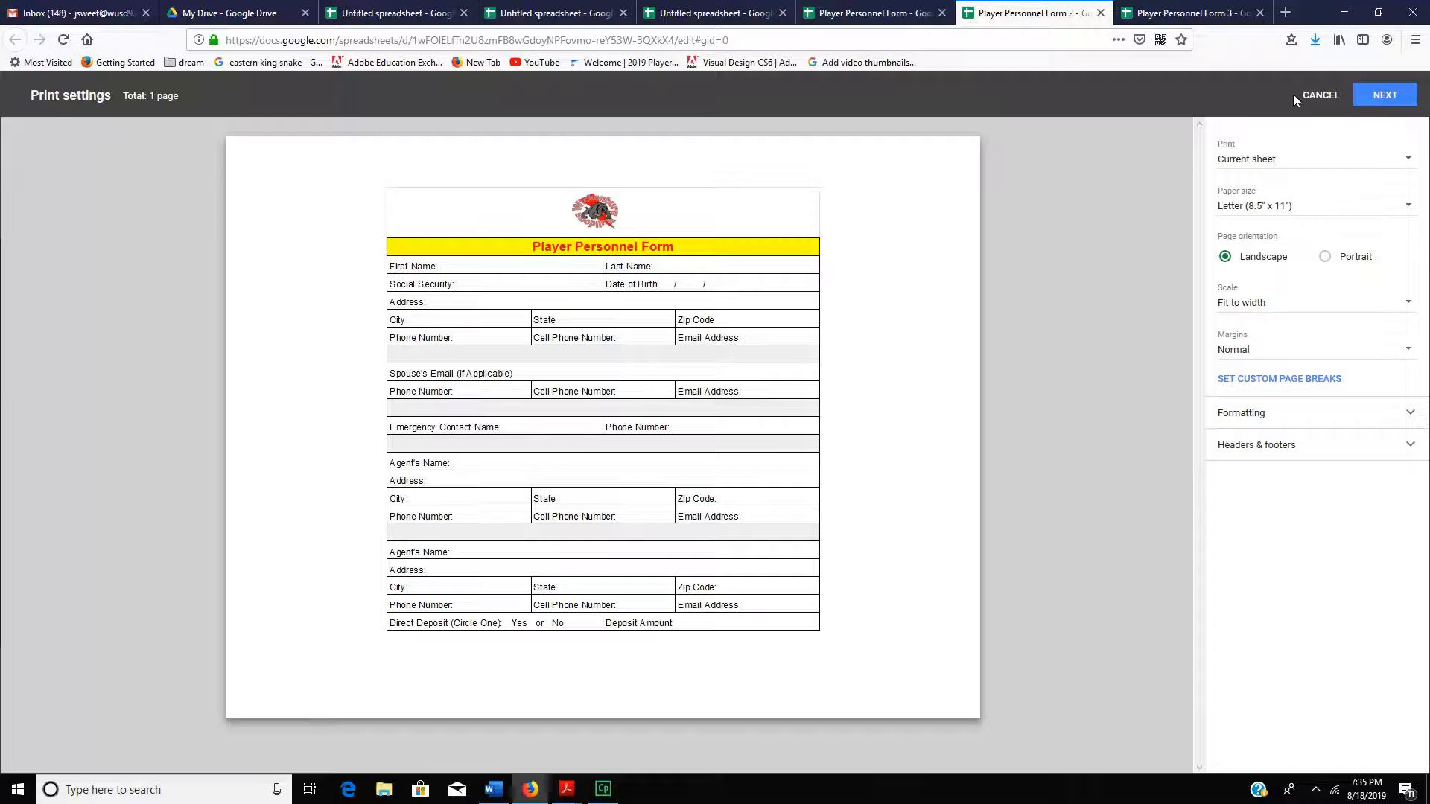
left_click(1321, 94)
Widen columns A through F slightly to one equal width, and check the form again in the print preview
left_click(94, 177)
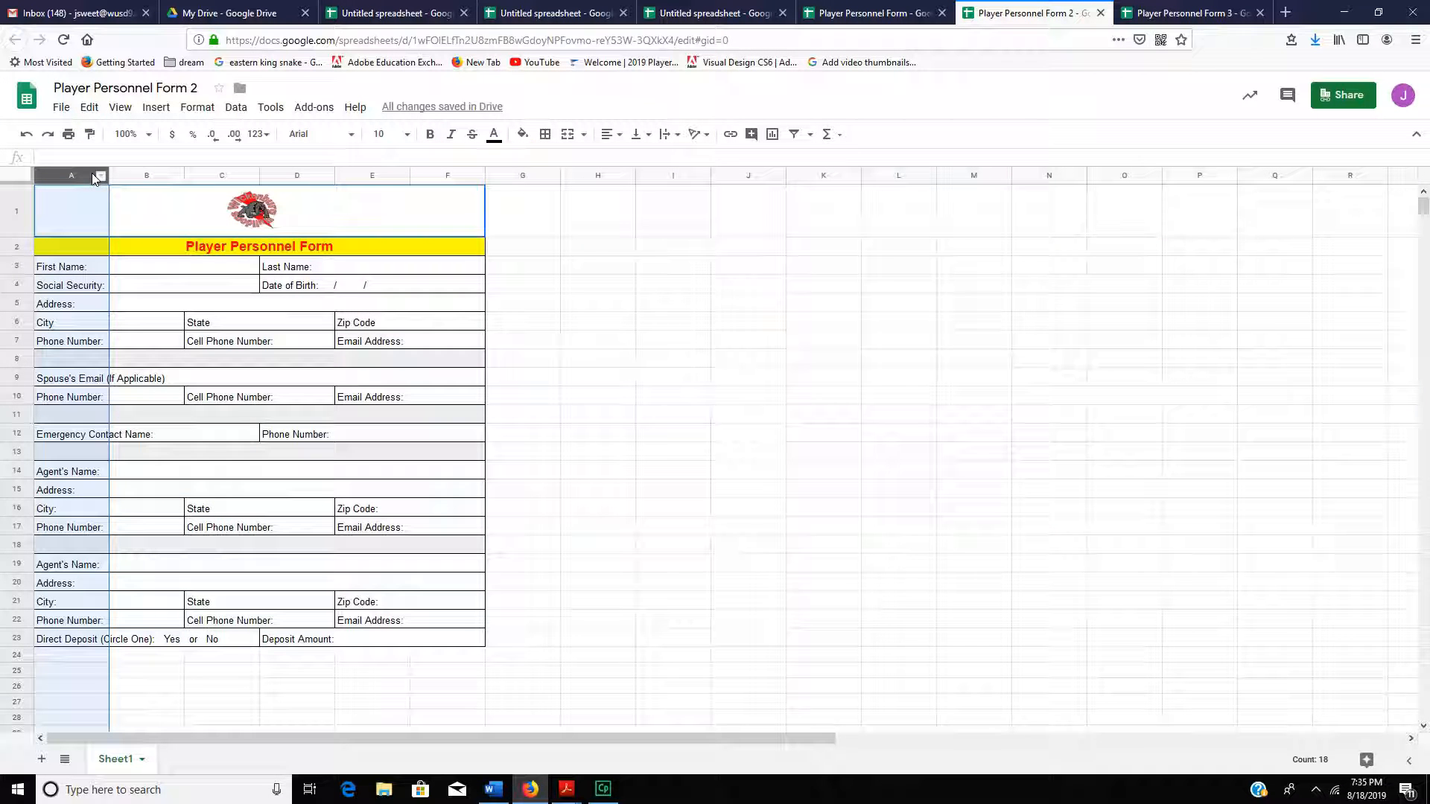
left_click(449, 178, "shift")
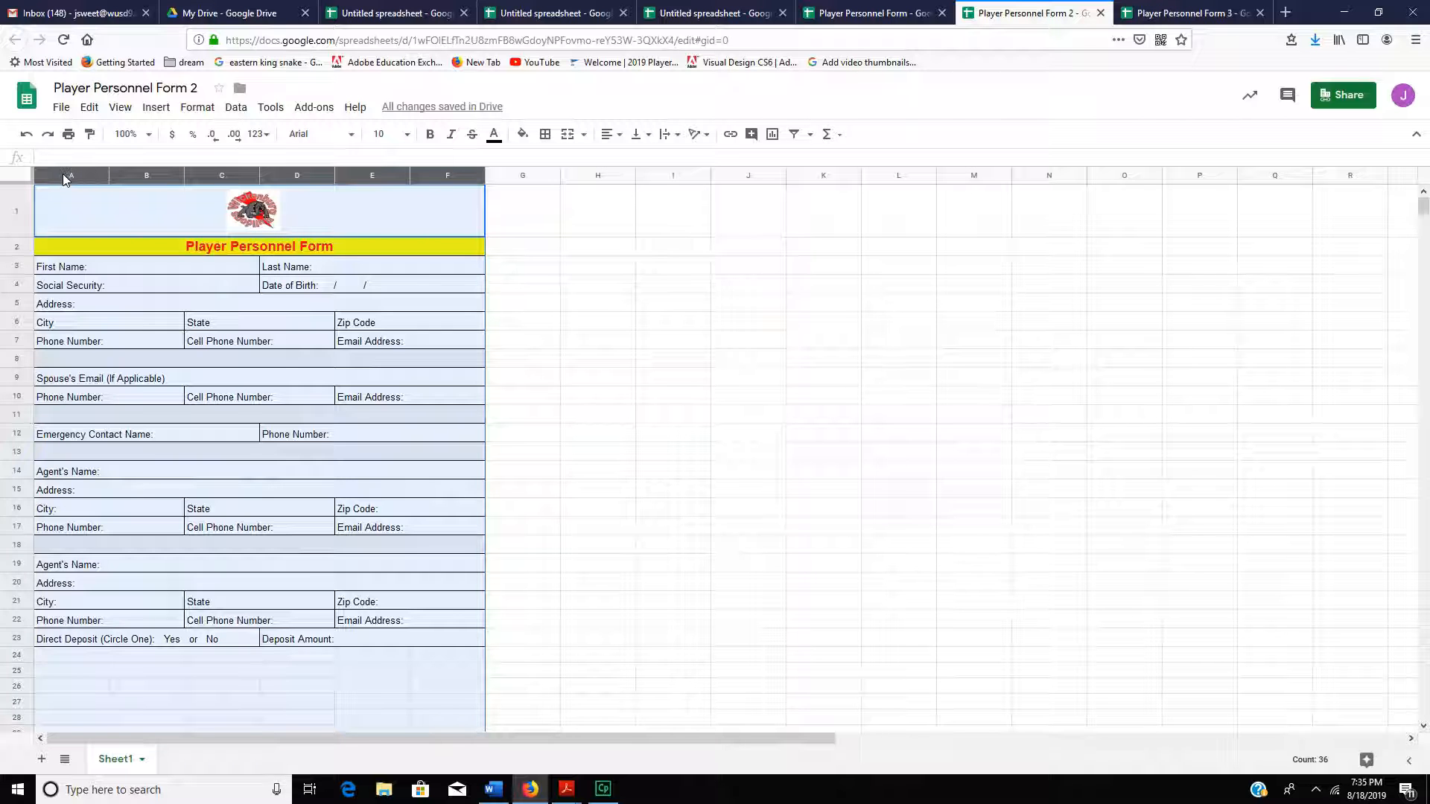
right_click(325, 315)
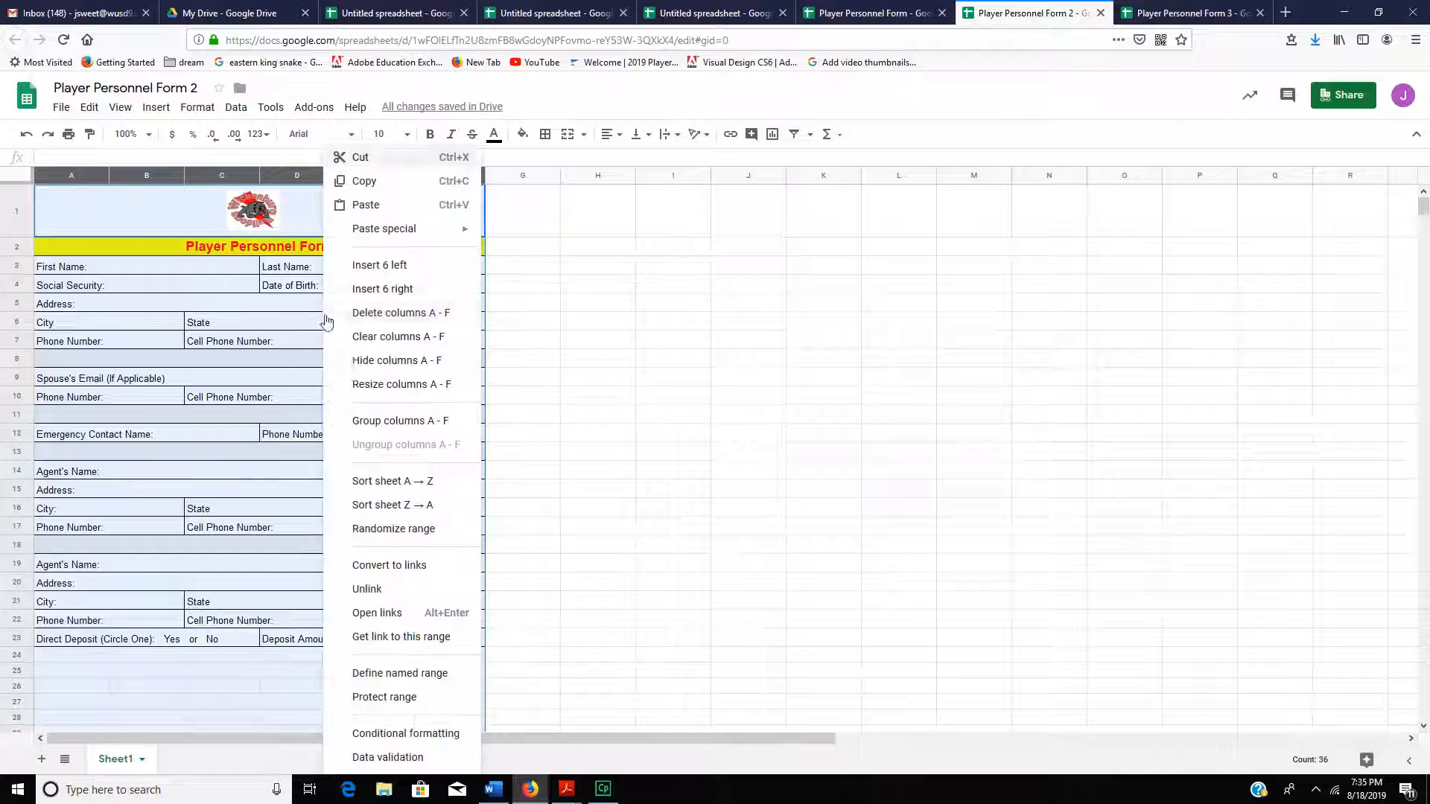
left_click(372, 386)
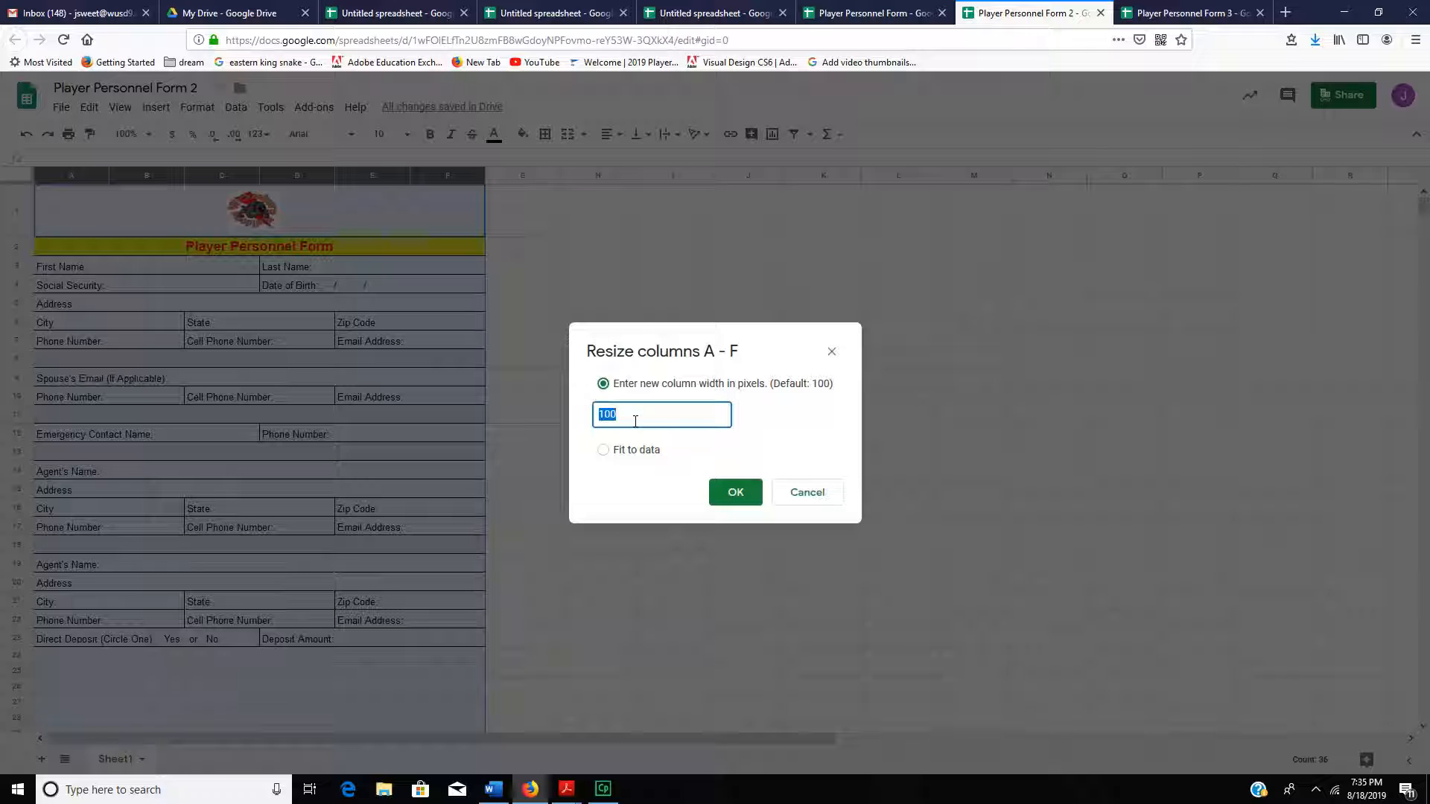
type("10")
left_click(735, 492)
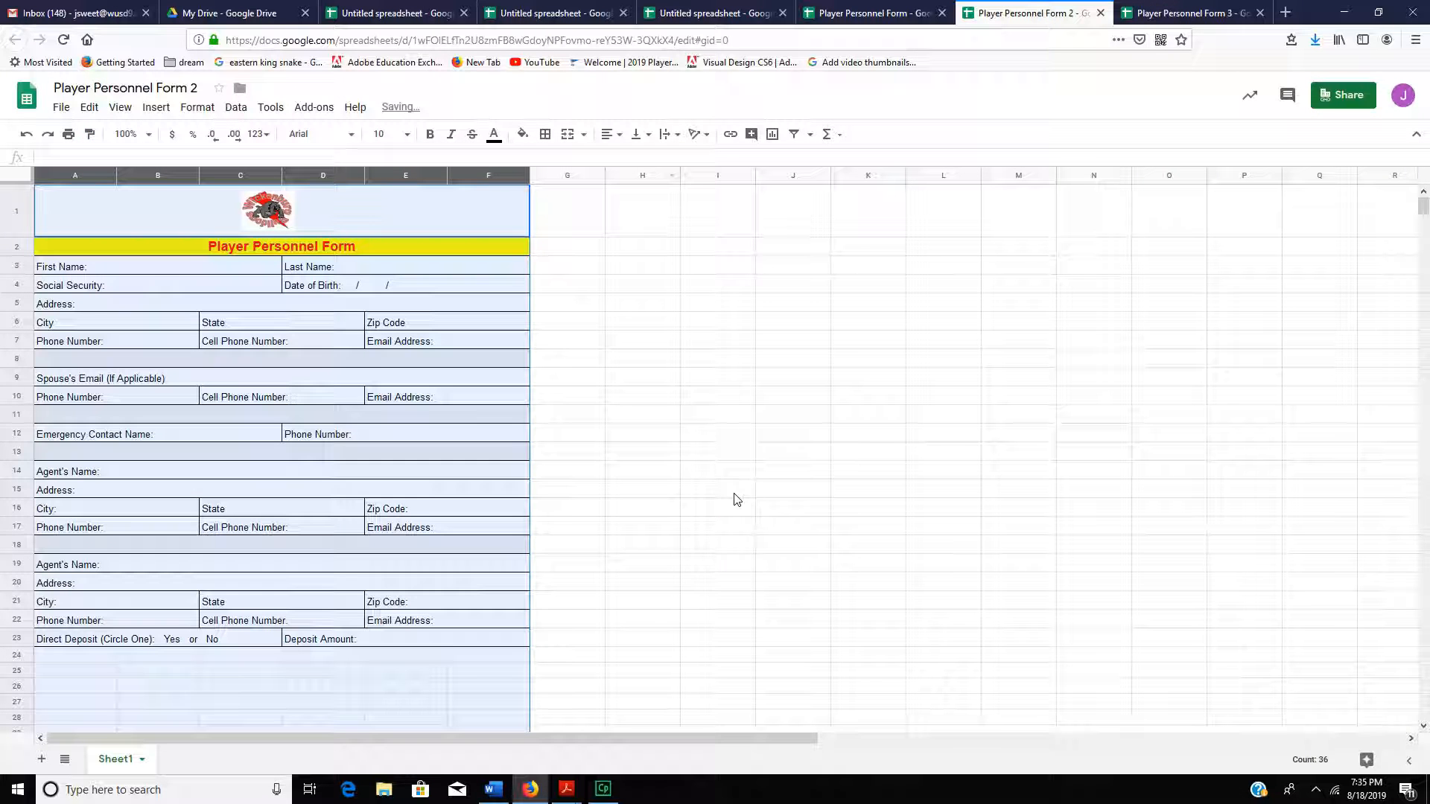
left_click(67, 134)
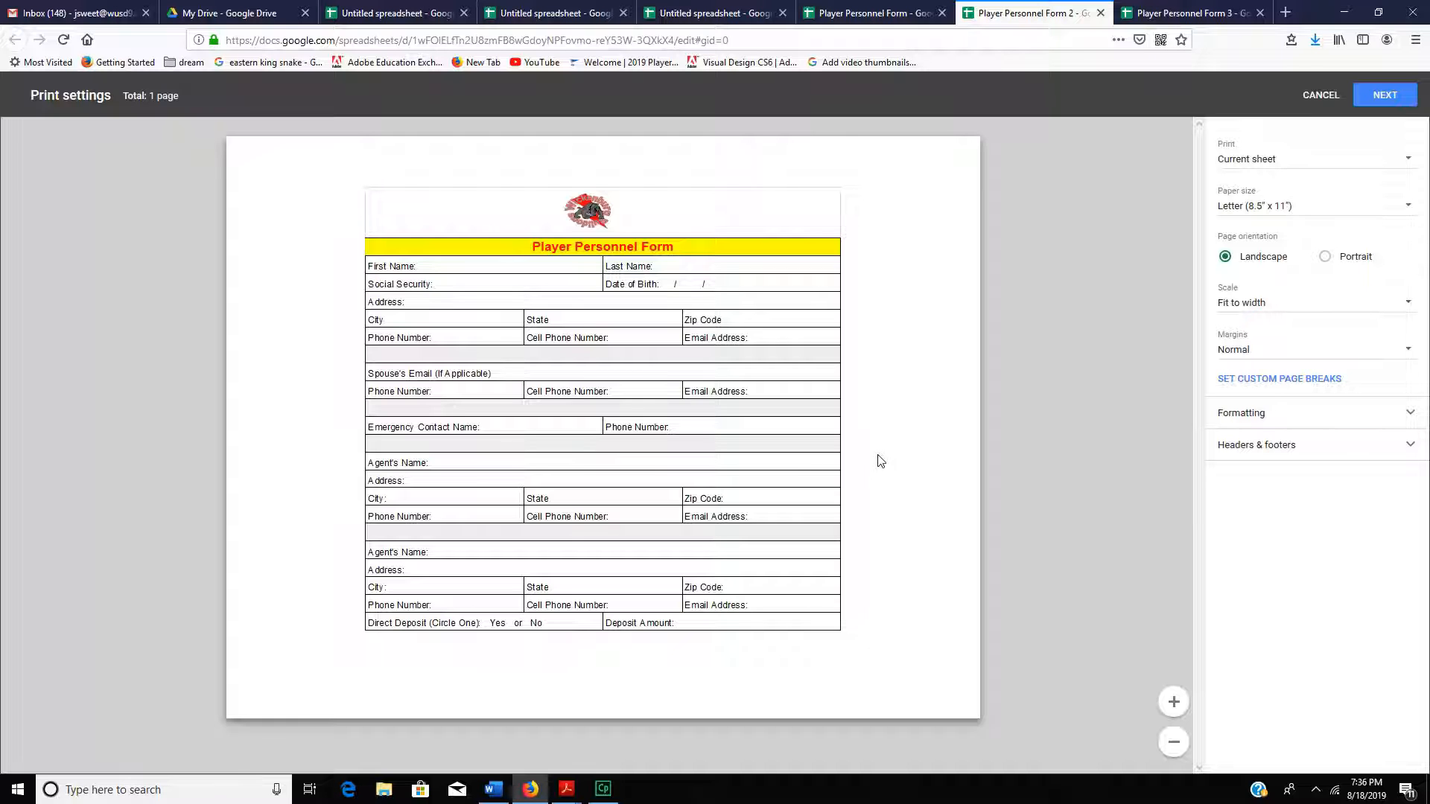
left_click(1320, 96)
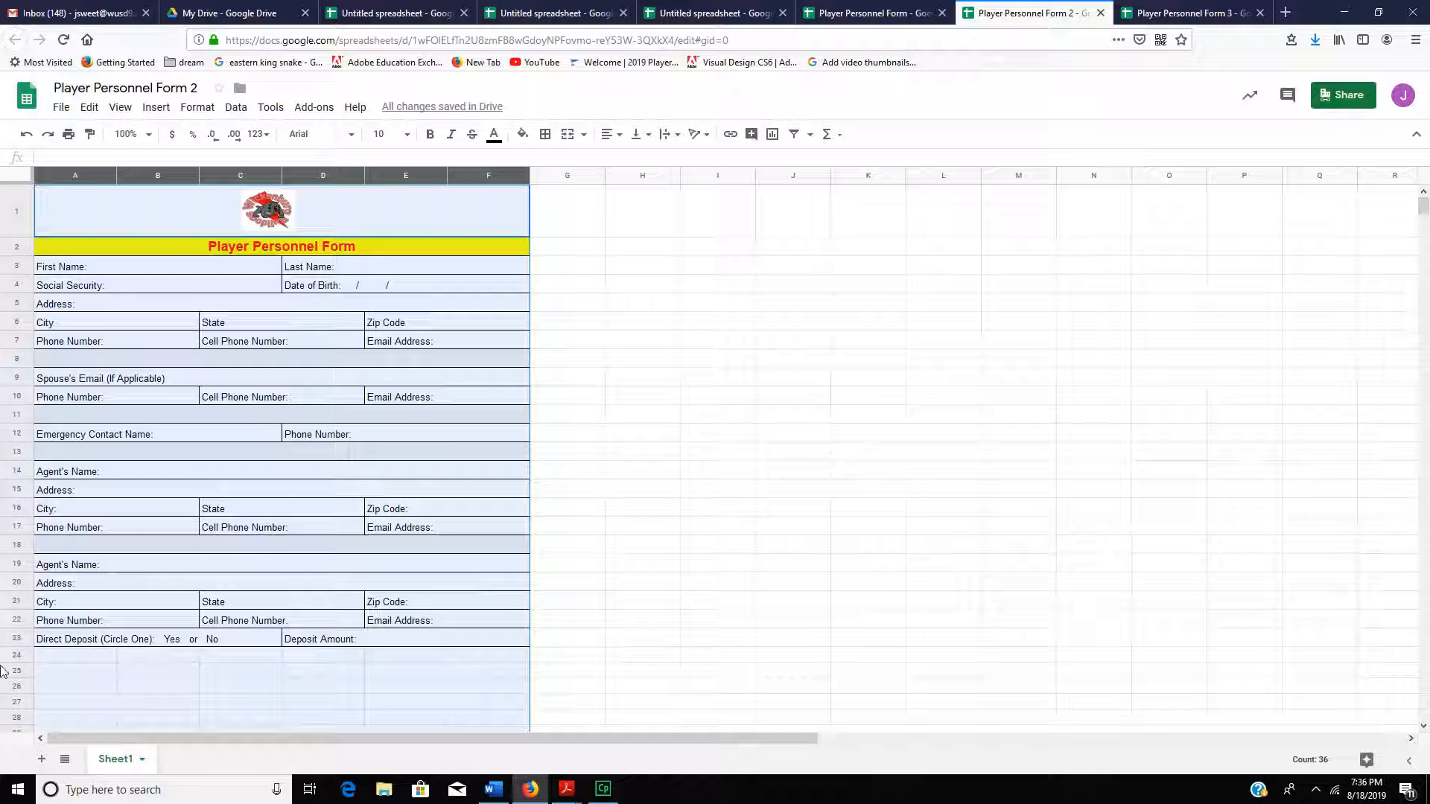